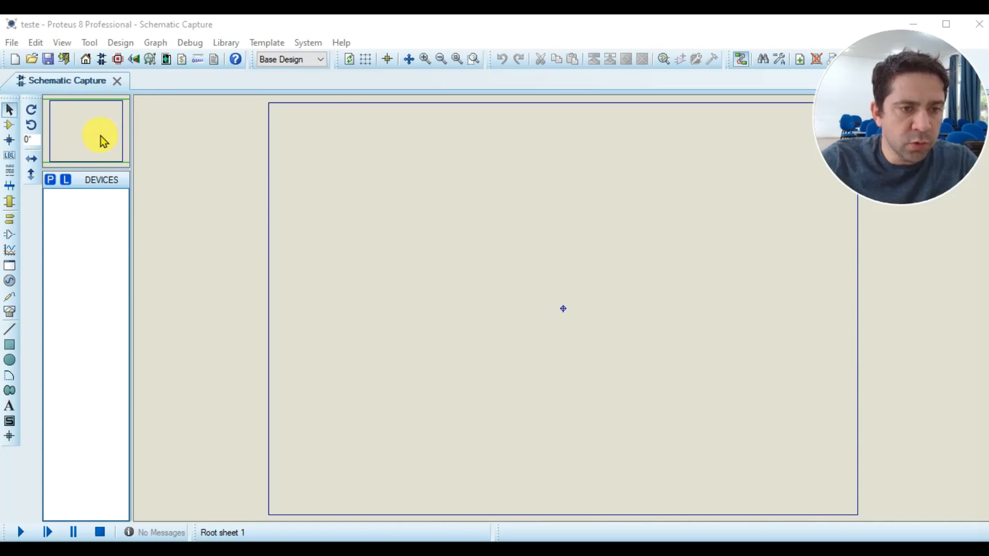
# Step: Find the 74LS76 dual JK flip-flop in the parts library using keyword 7476 and add it to the device list
pyautogui.click(51, 180)
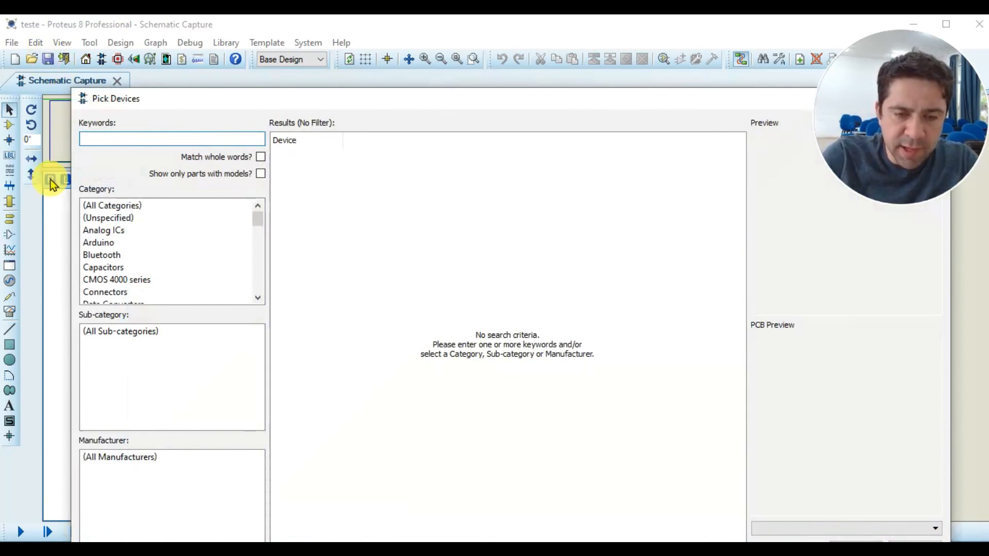
pyautogui.write('7')
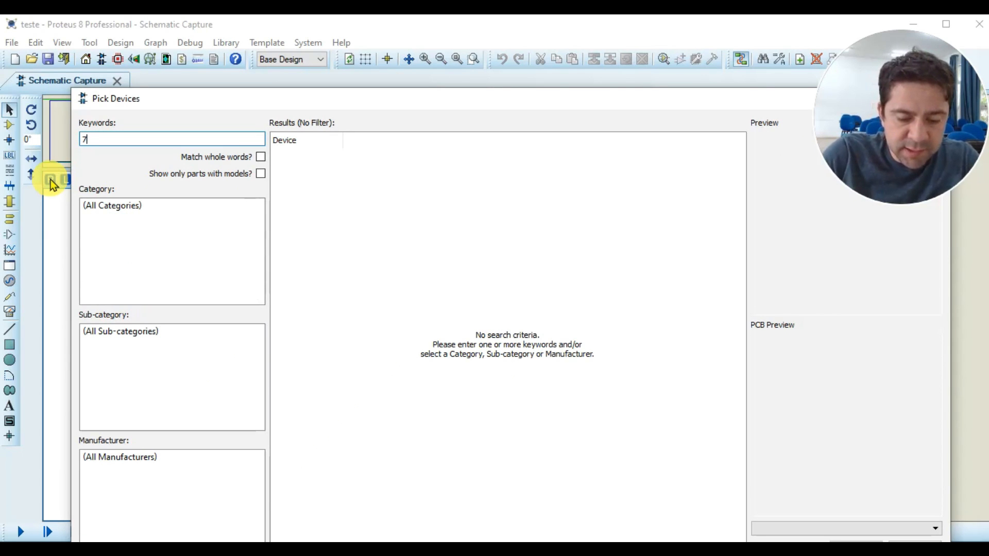
pyautogui.write('476')
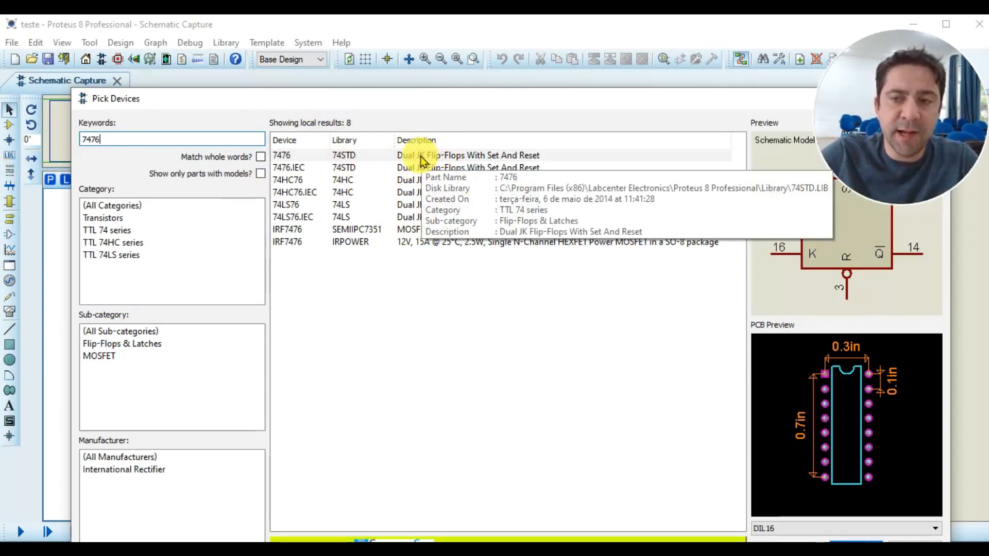
pyautogui.moveTo(557, 102); pyautogui.dragTo(519, 133)
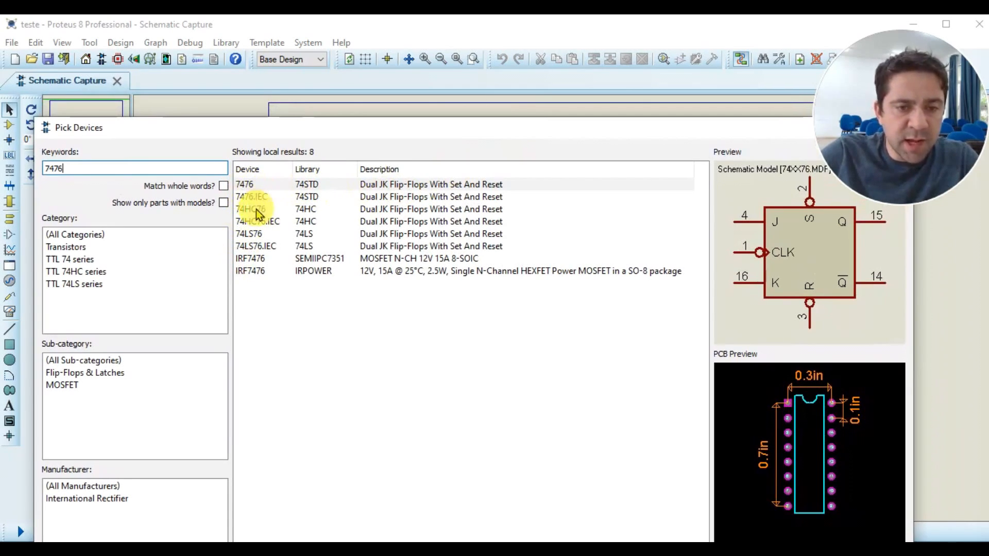
pyautogui.click(247, 235)
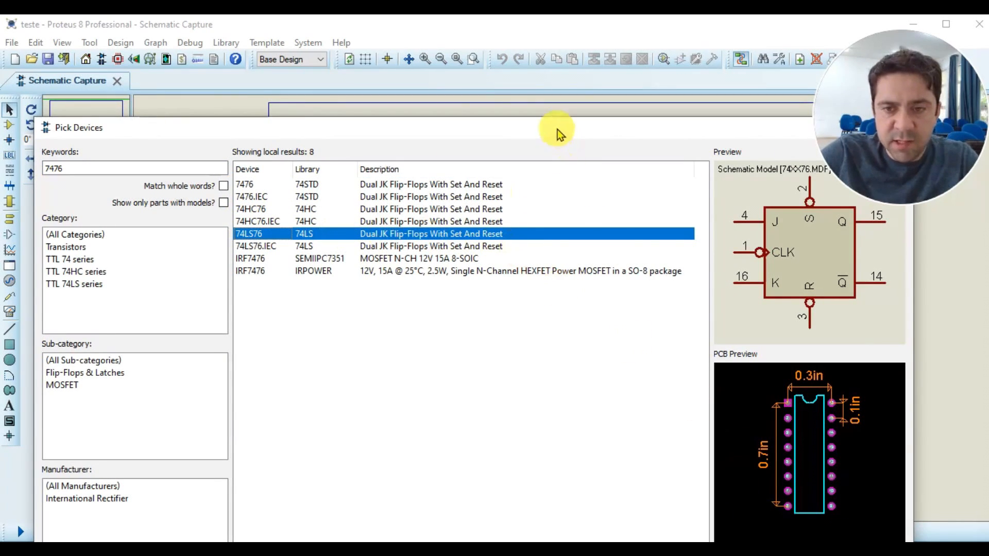
pyautogui.moveTo(556, 132); pyautogui.dragTo(552, 62)
pyautogui.click(809, 505)
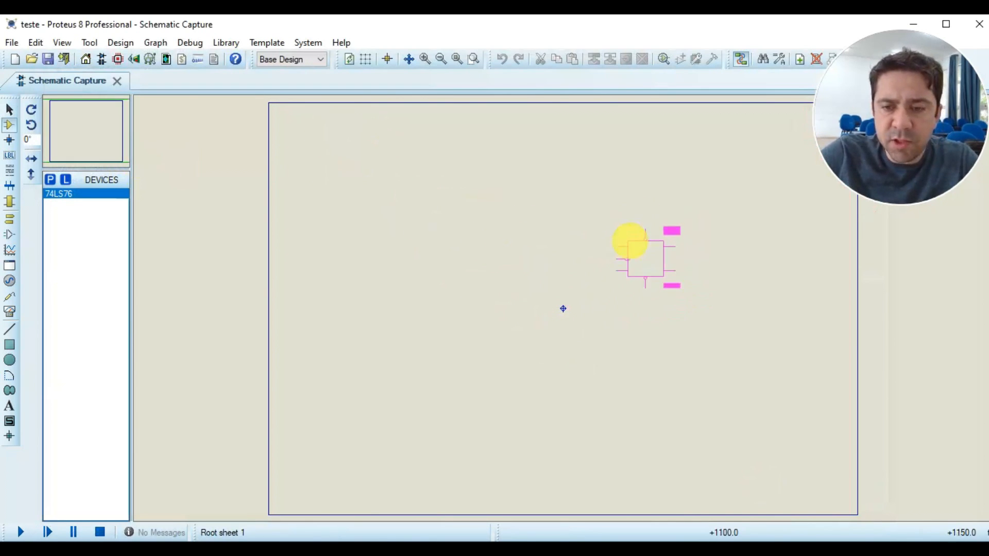
# Step: Place one 74LS76 flip-flop in the upper half of the sheet and move its part label closer beneath the body
pyautogui.click(657, 269)
pyautogui.scroll(3, 657, 273)
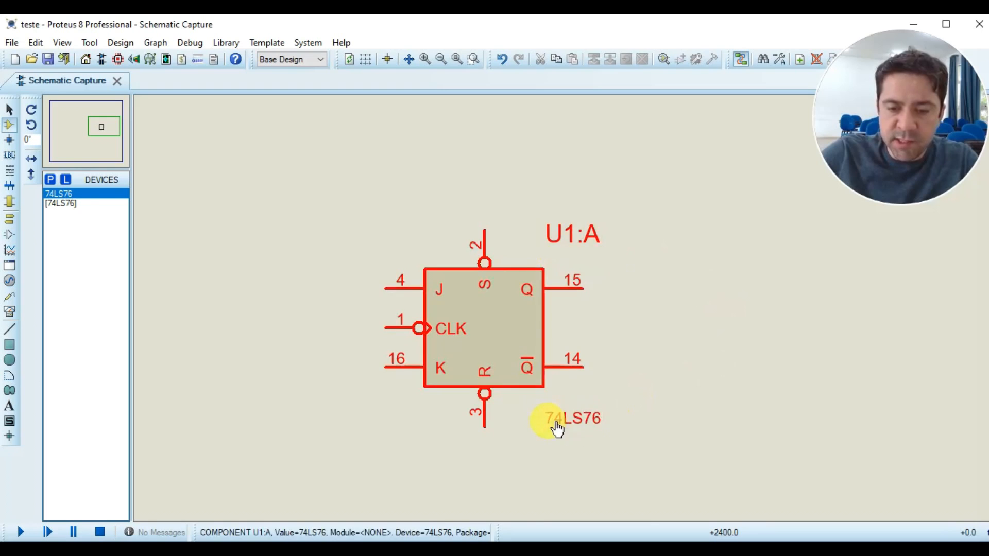
pyautogui.click(573, 420)
pyautogui.click(541, 444)
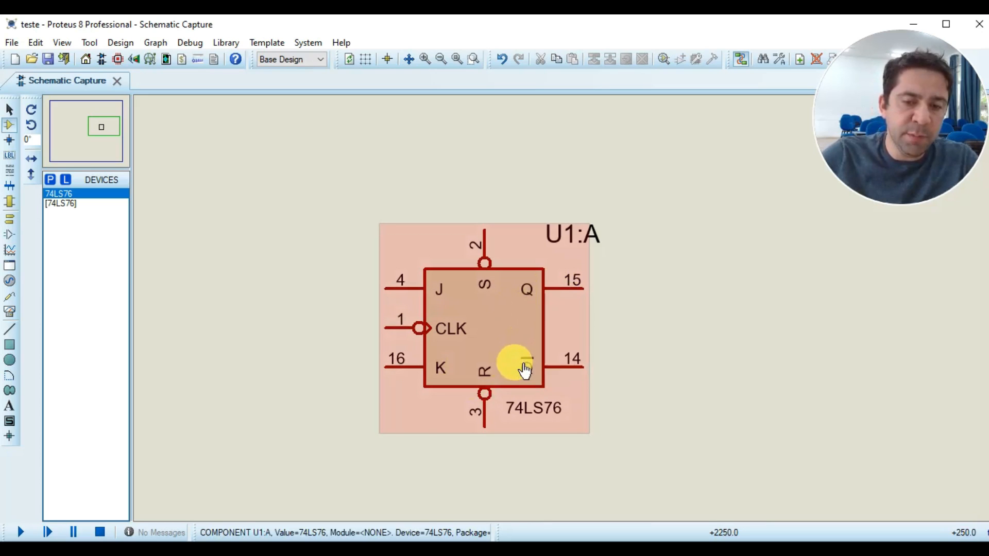
# Step: Mirror the flip-flop horizontally so its Q outputs face left, and move it further right on the sheet
pyautogui.rightClick(510, 330)
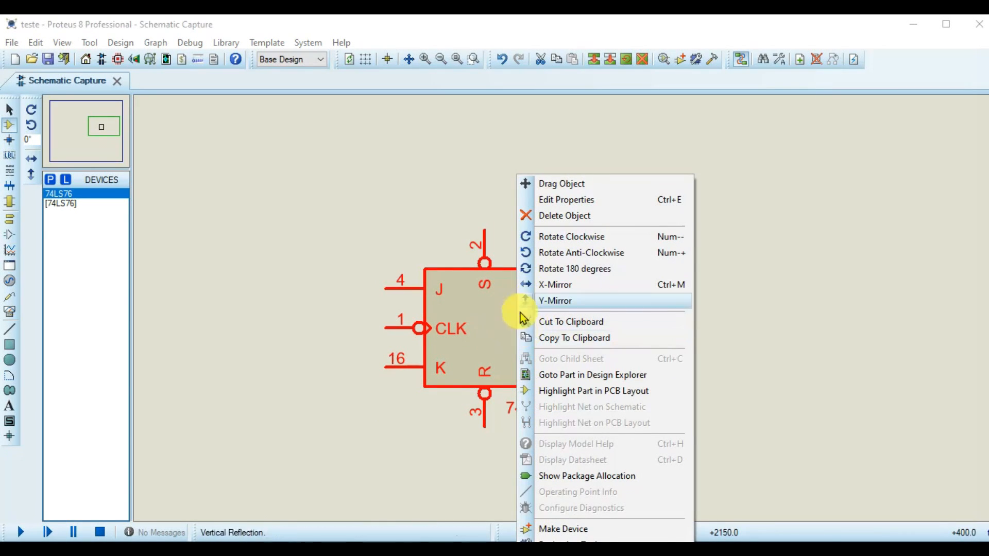
pyautogui.click(556, 286)
pyautogui.moveTo(477, 335); pyautogui.dragTo(623, 333)
pyautogui.click(808, 330)
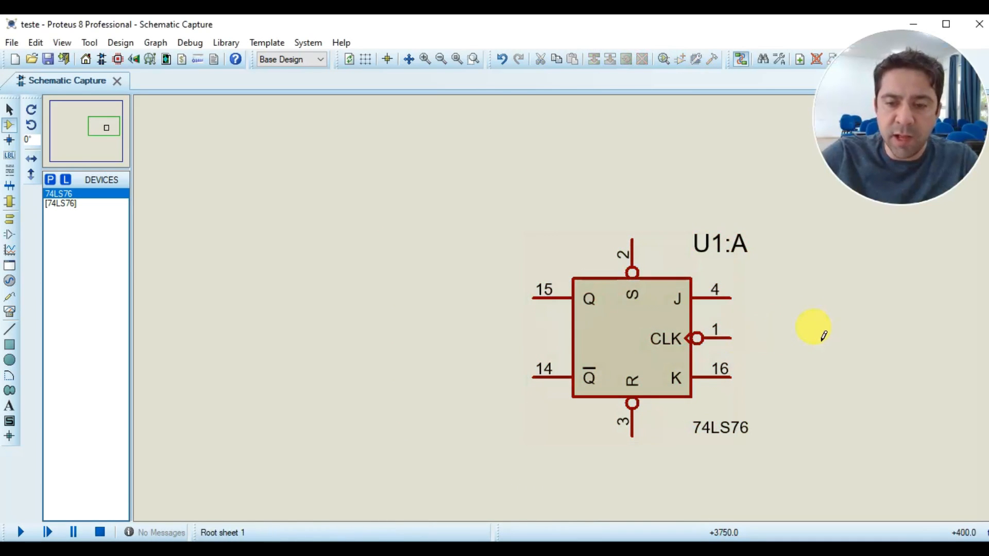
# Step: Wire the flip-flop's J pin to its K pin and shift the vertical wire segment outward, clear of the CLK pin
pyautogui.click(730, 298)
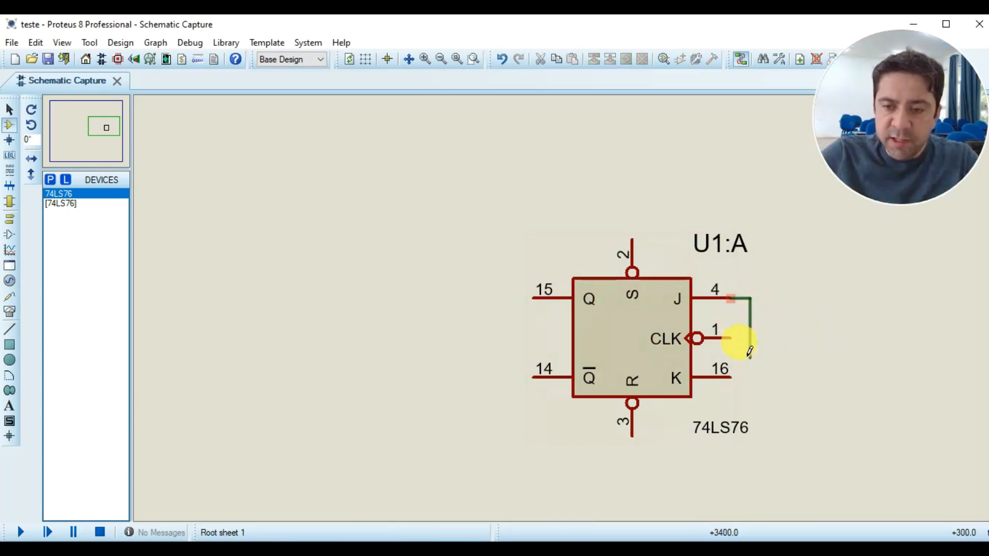
pyautogui.click(732, 377)
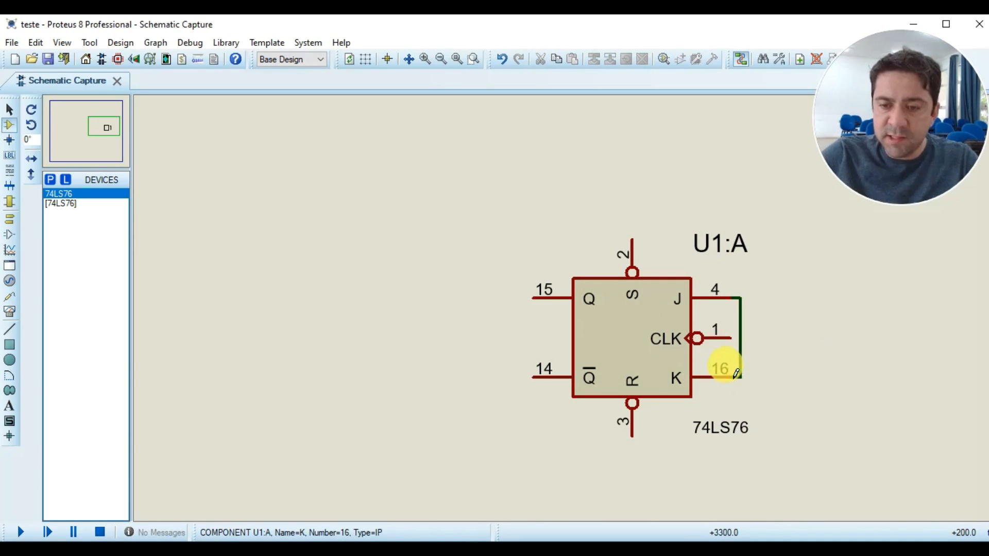
pyautogui.rightClick(740, 330)
pyautogui.click(797, 334)
pyautogui.click(750, 332)
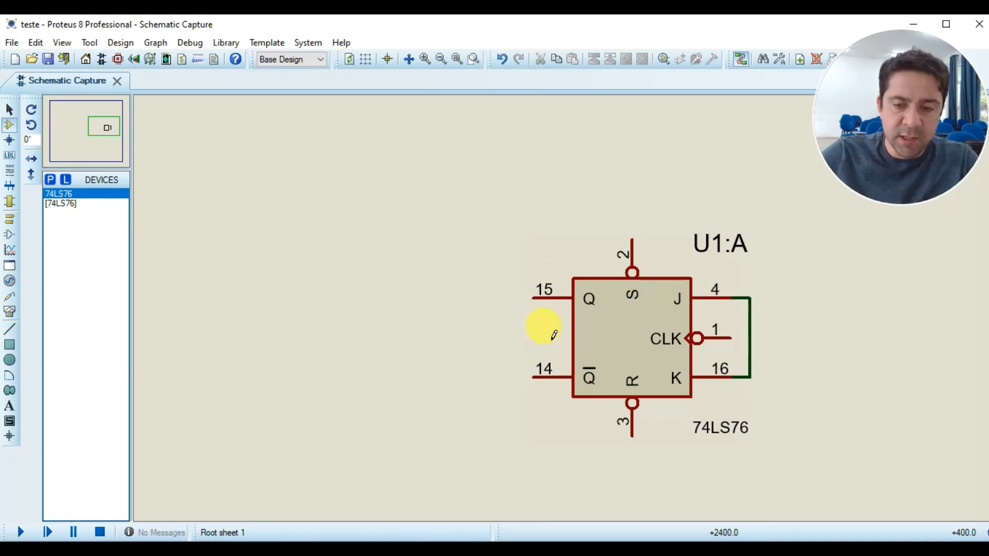
# Step: Block-copy the flip-flop with its J-K wire twice, placing both copies in a row to its left
pyautogui.scroll(-1, 554, 334)
pyautogui.moveTo(518, 230); pyautogui.dragTo(773, 439)
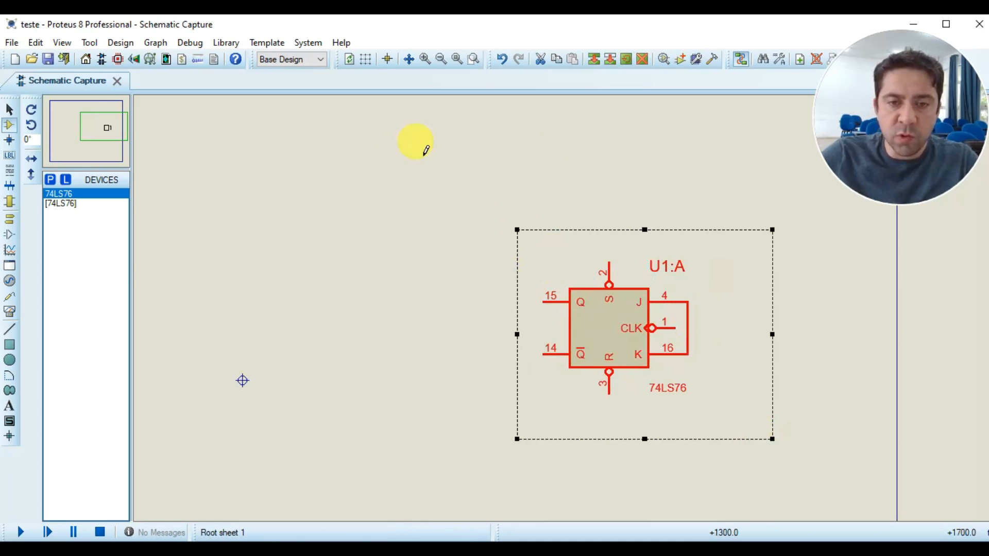
pyautogui.click(594, 59)
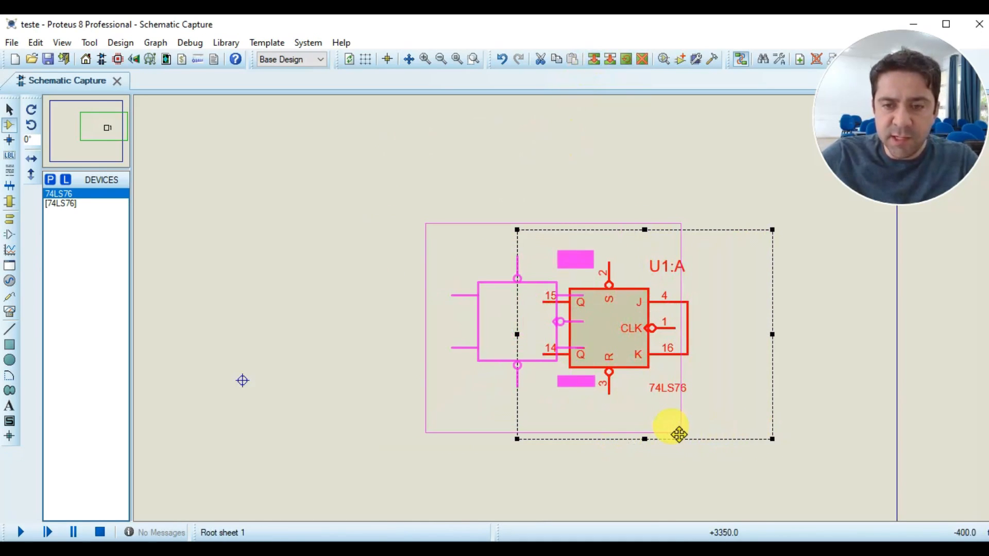
pyautogui.click(565, 439)
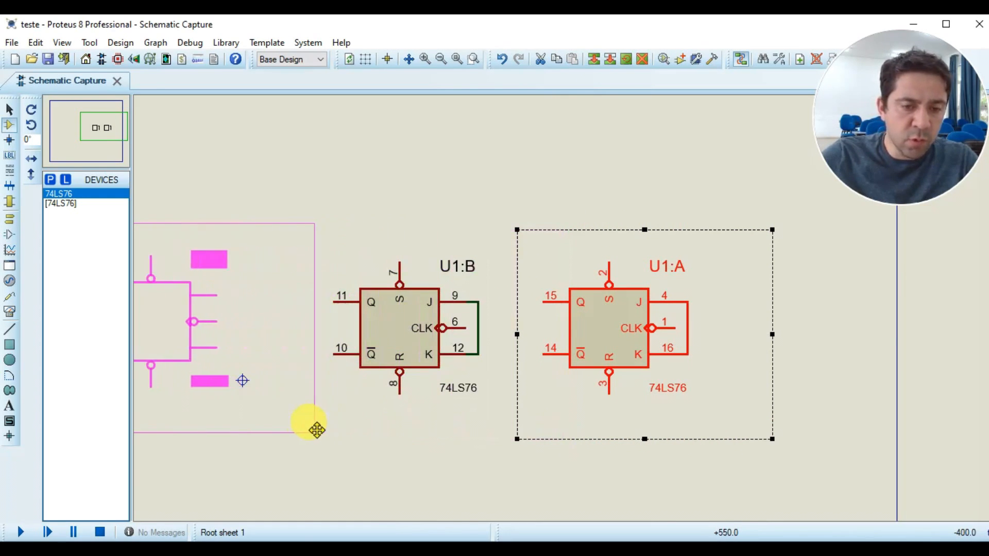
pyautogui.click(357, 441)
pyautogui.rightClick(409, 509)
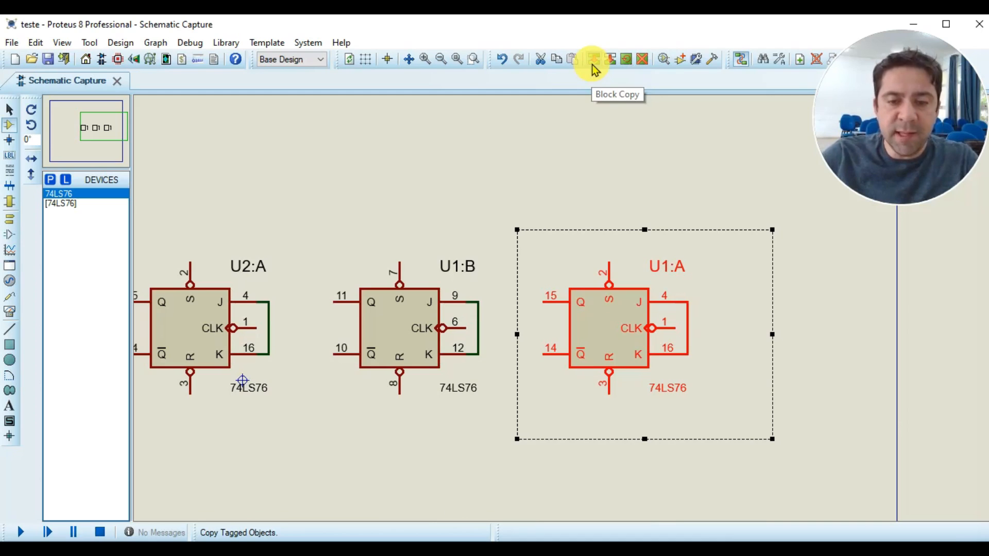
pyautogui.click(505, 194)
# Step: Wire the Q output of U1:B to the CLK input of U2:A
pyautogui.scroll(-1, 510, 287)
pyautogui.scroll(1, 510, 287)
pyautogui.scroll(1, 564, 304)
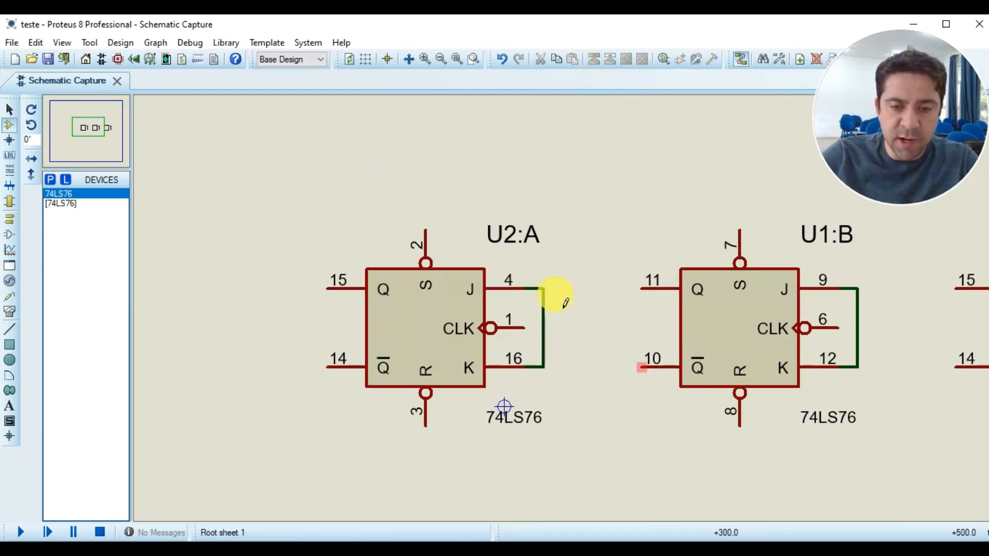
pyautogui.click(643, 284)
pyautogui.click(592, 289)
pyautogui.click(529, 327)
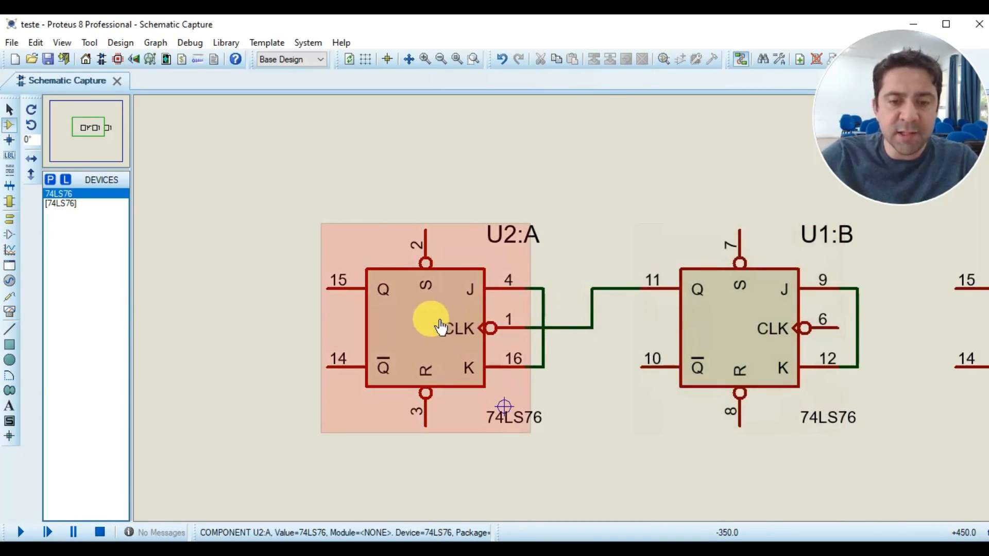
# Step: Wire the Q output of U1:A to the CLK input of U1:B
pyautogui.scroll(-1, 441, 327)
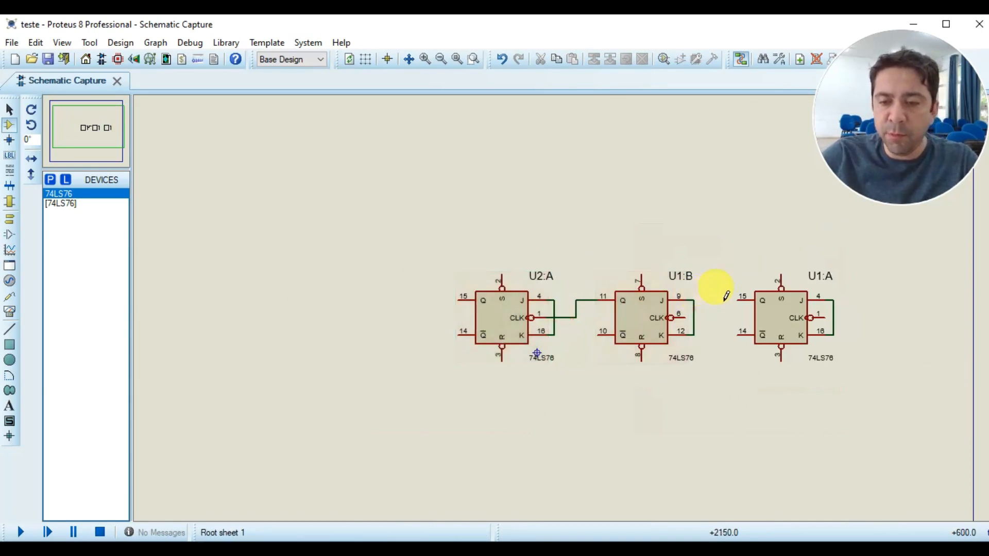
pyautogui.scroll(2, 706, 286)
pyautogui.click(608, 307)
pyautogui.click(533, 309)
pyautogui.click(435, 367)
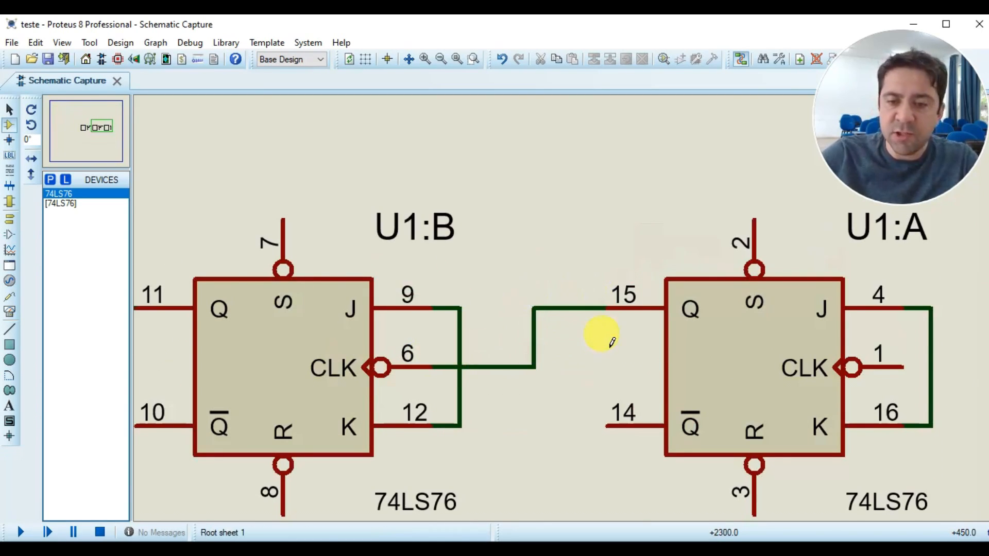
# Step: Join the S pins of all three flip-flops with a wire above them and the R pins with a wire below
pyautogui.scroll(-1, 598, 330)
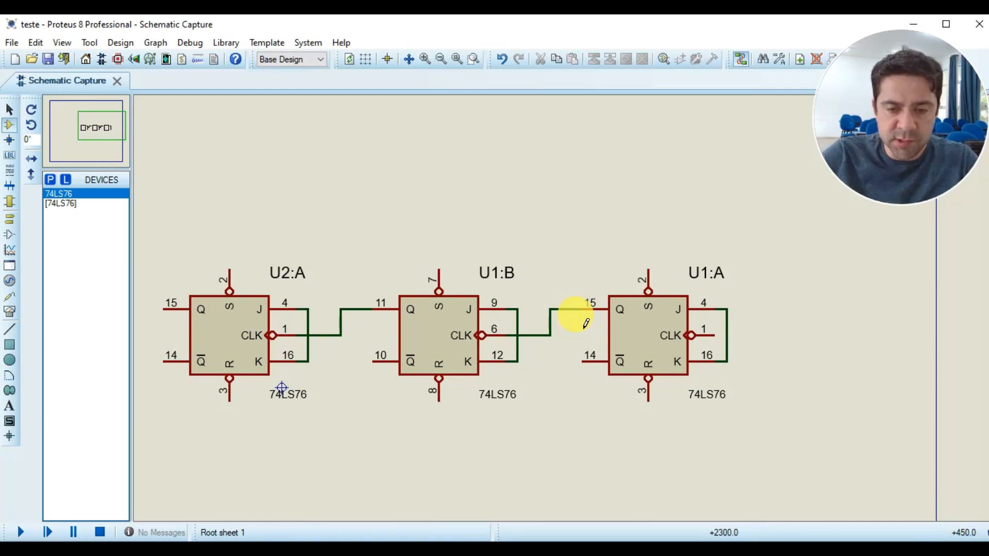
pyautogui.click(229, 269)
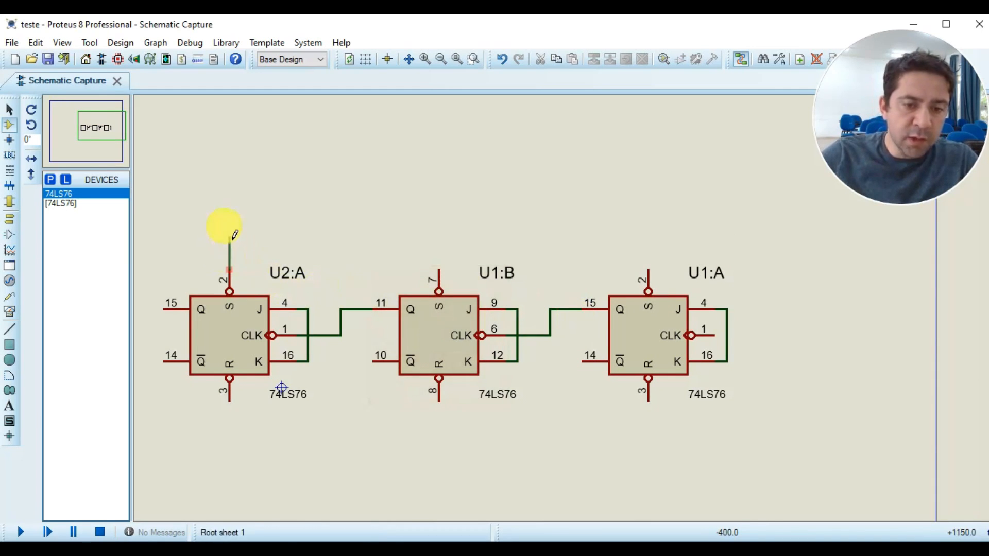
pyautogui.click(650, 266)
pyautogui.click(438, 269)
pyautogui.click(441, 237)
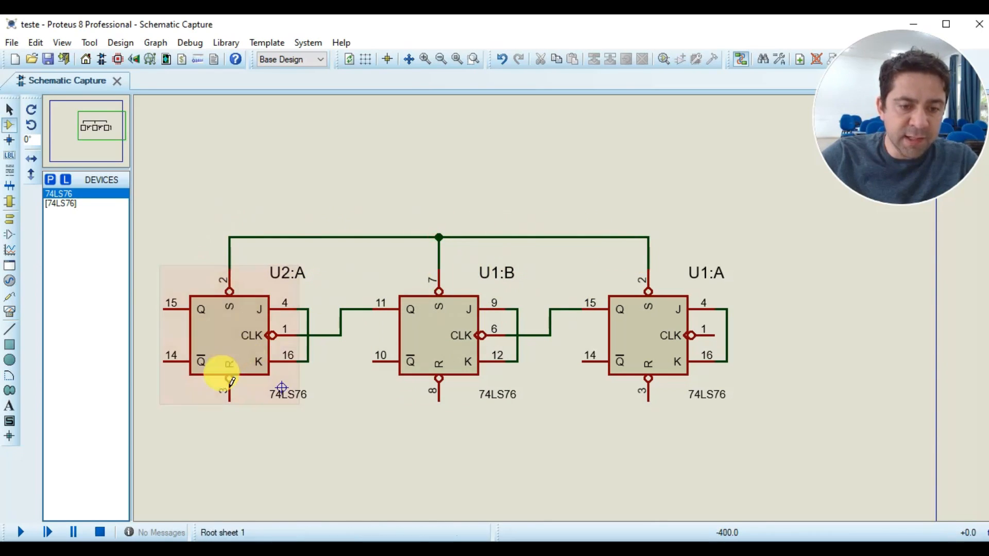
pyautogui.click(230, 398)
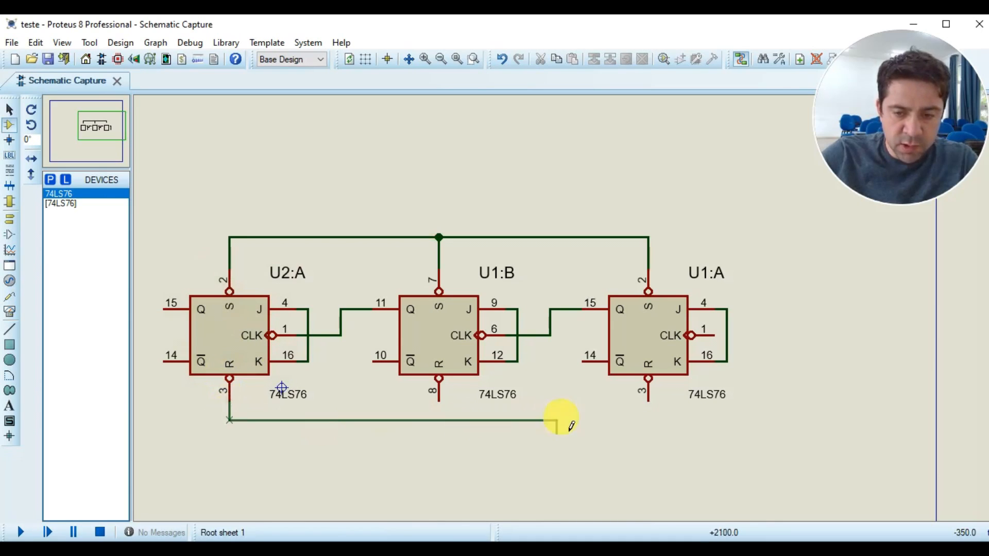
pyautogui.click(651, 396)
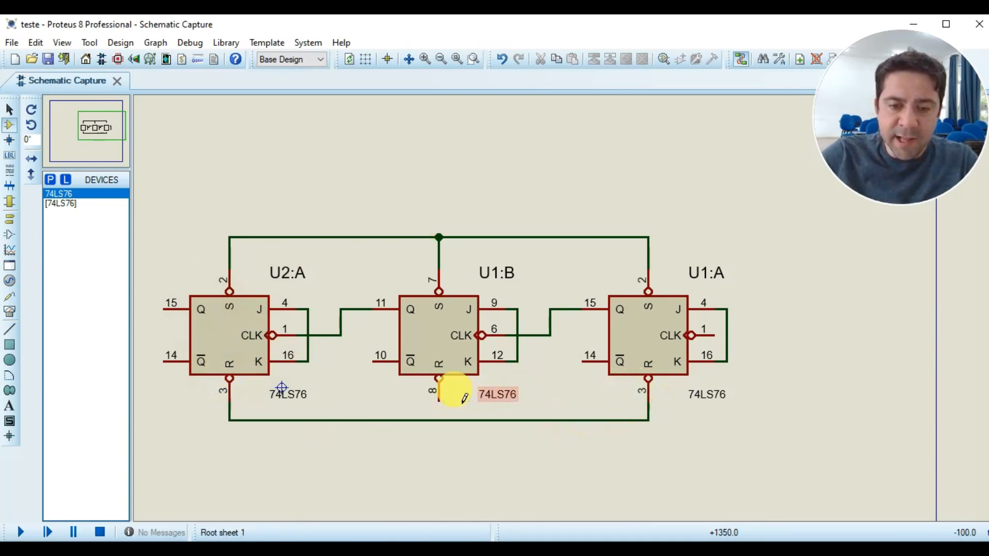
# Step: Examine the inversion bubbles on the Set, Reset and CLK pins of U2:A
pyautogui.scroll(3, 229, 366)
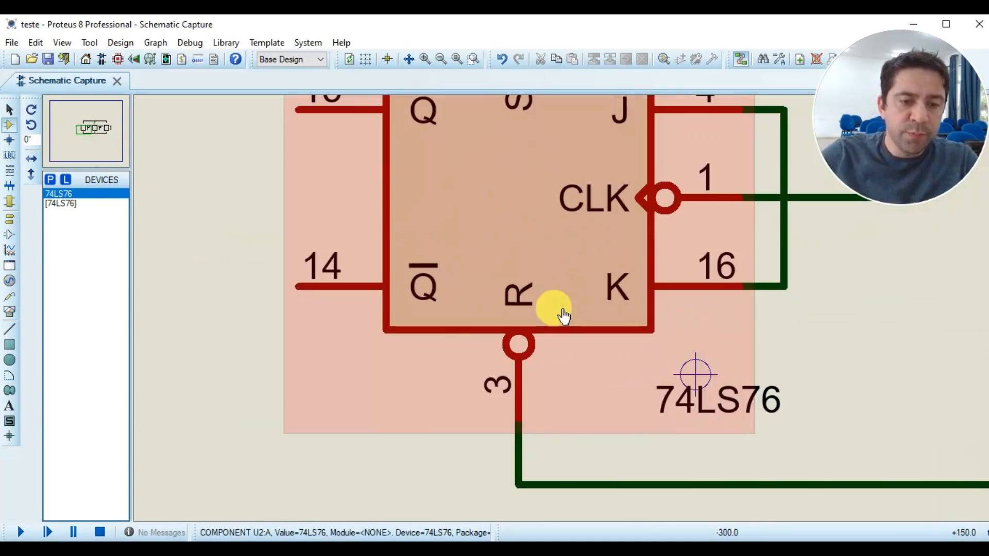
pyautogui.scroll(-2, 516, 330)
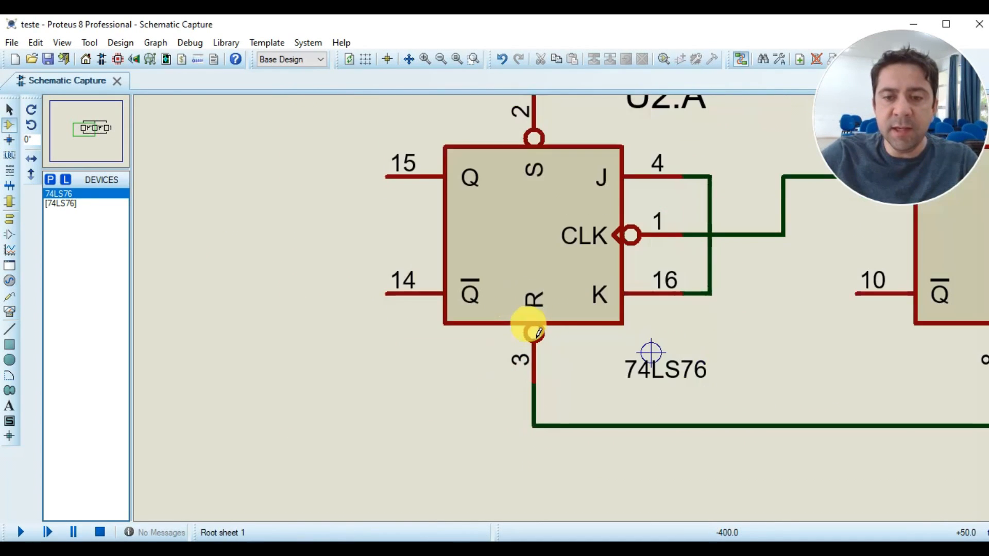
pyautogui.scroll(2, 552, 185)
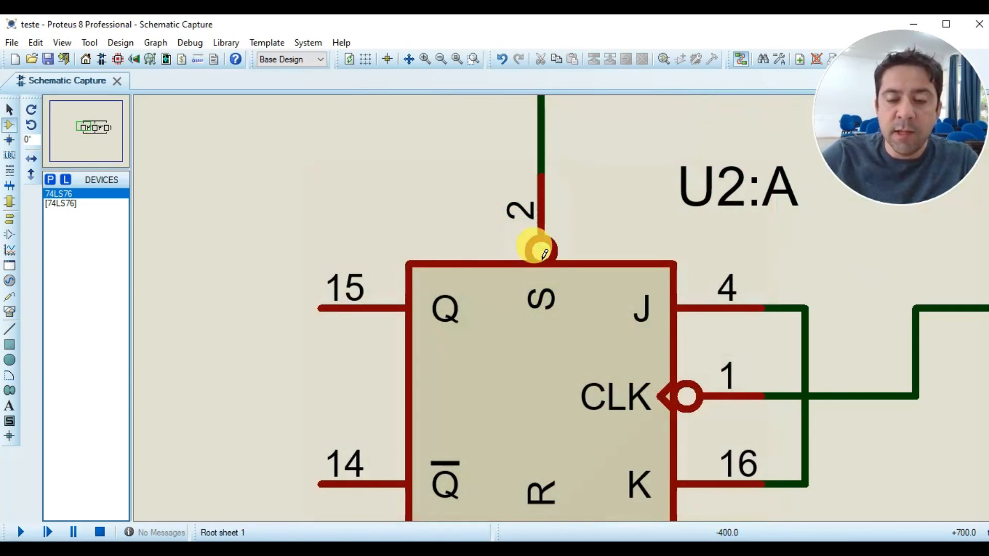
pyautogui.scroll(-2, 540, 252)
pyautogui.scroll(2, 549, 364)
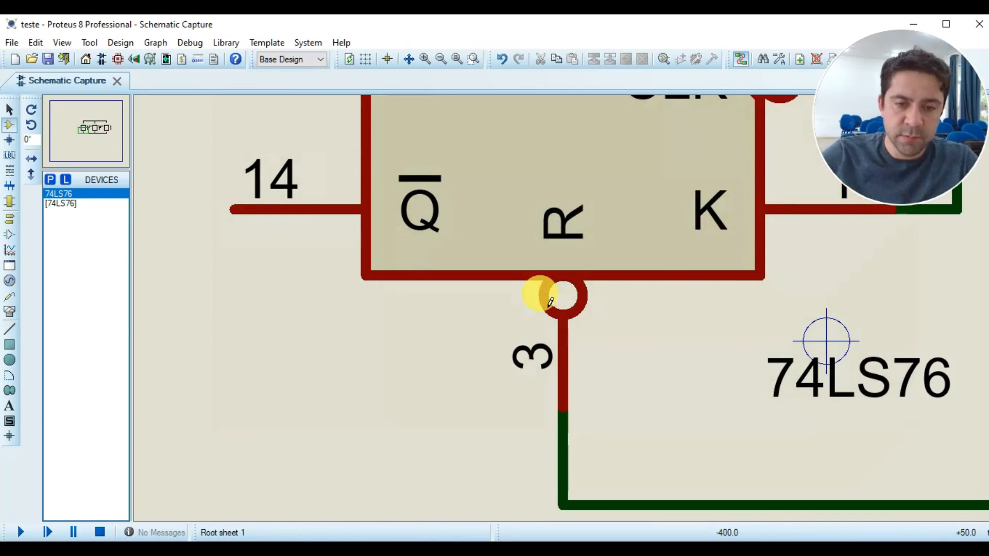
pyautogui.scroll(-2, 550, 301)
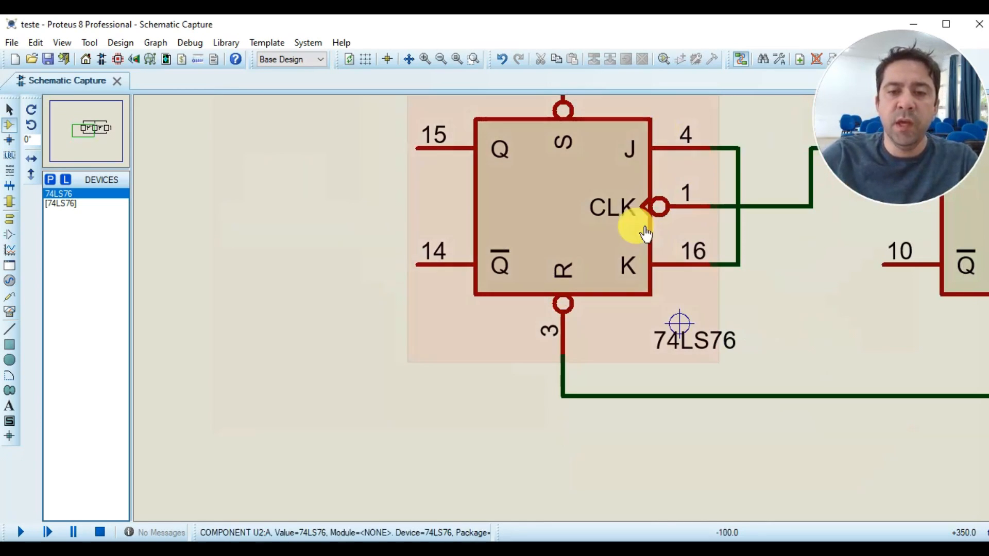
pyautogui.scroll(2, 570, 137)
pyautogui.scroll(-3, 534, 316)
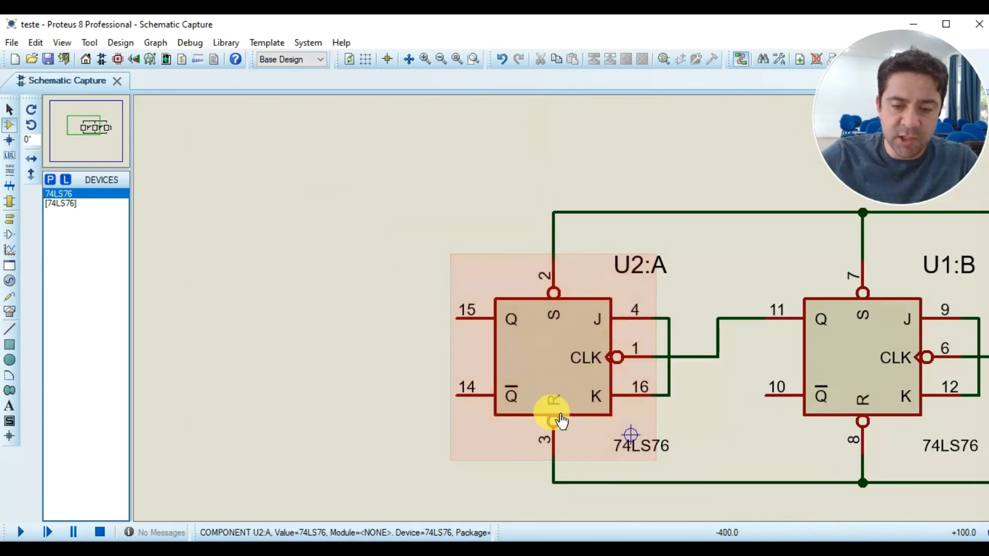
pyautogui.scroll(3, 542, 420)
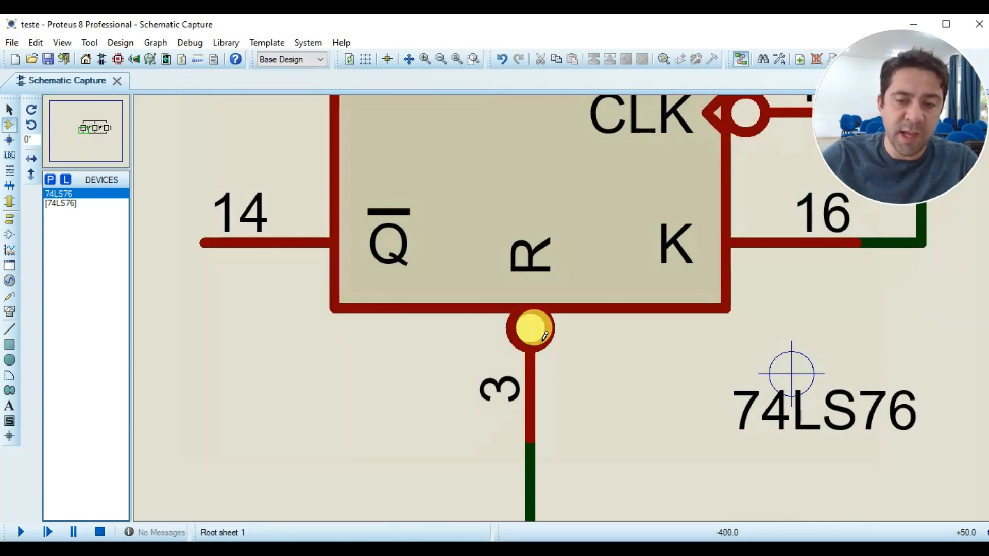
pyautogui.scroll(-3, 544, 335)
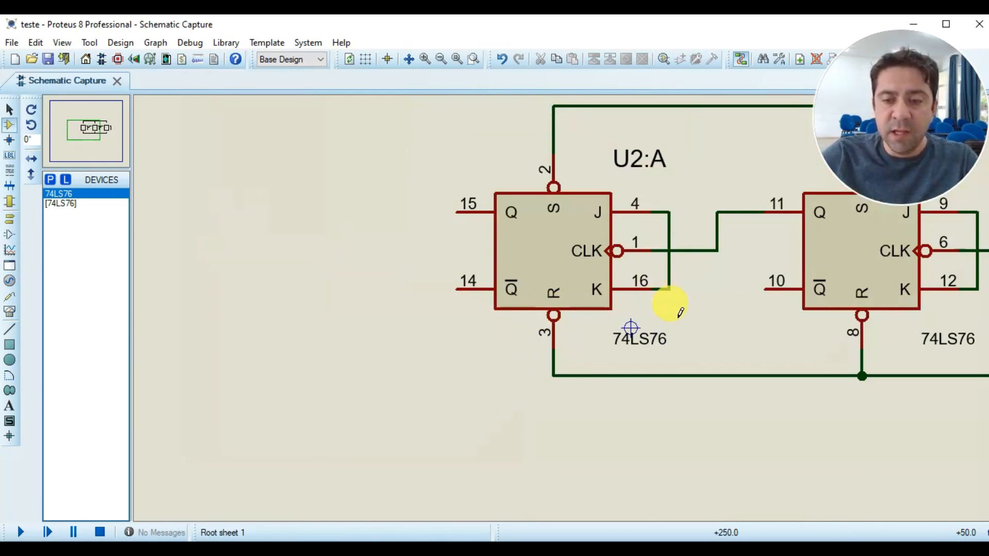
# Step: Connect the J-K wire of U2:A to the common reset line below it
pyautogui.click(670, 305)
pyautogui.click(669, 376)
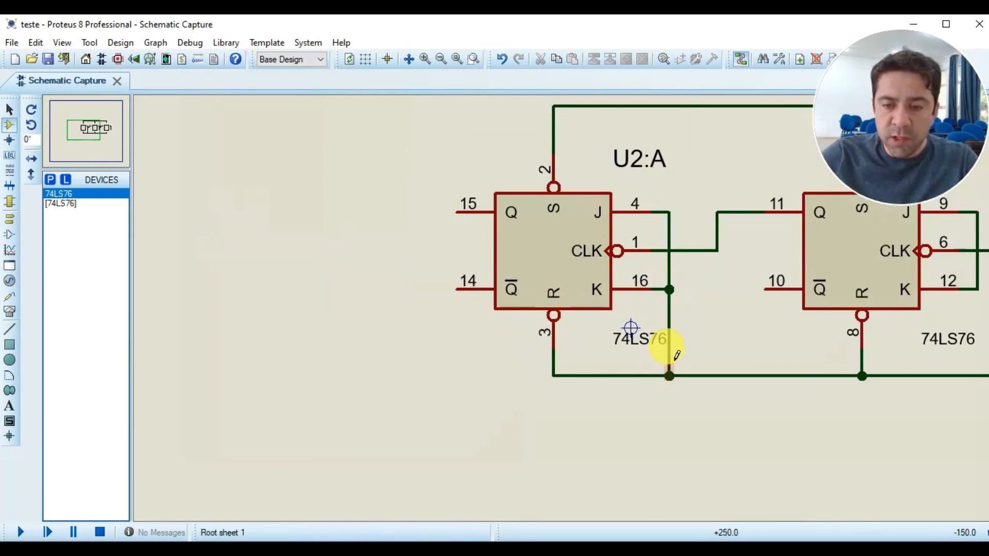
# Step: Move the 74LS76 label of U1:B slightly left, clear of the flip-flop's J-K wire
pyautogui.scroll(-3, 680, 288)
pyautogui.scroll(3, 687, 301)
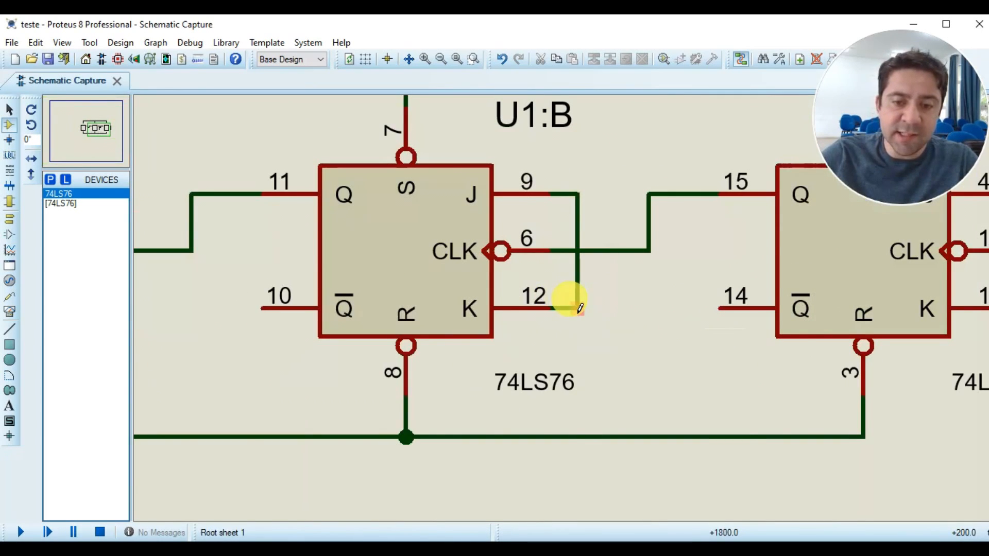
pyautogui.click(515, 381)
pyautogui.moveTo(515, 381); pyautogui.dragTo(487, 382)
pyautogui.click(606, 360)
# Step: Connect the J-K wire of U1:B down to the common reset line below it
pyautogui.scroll(-3, 606, 361)
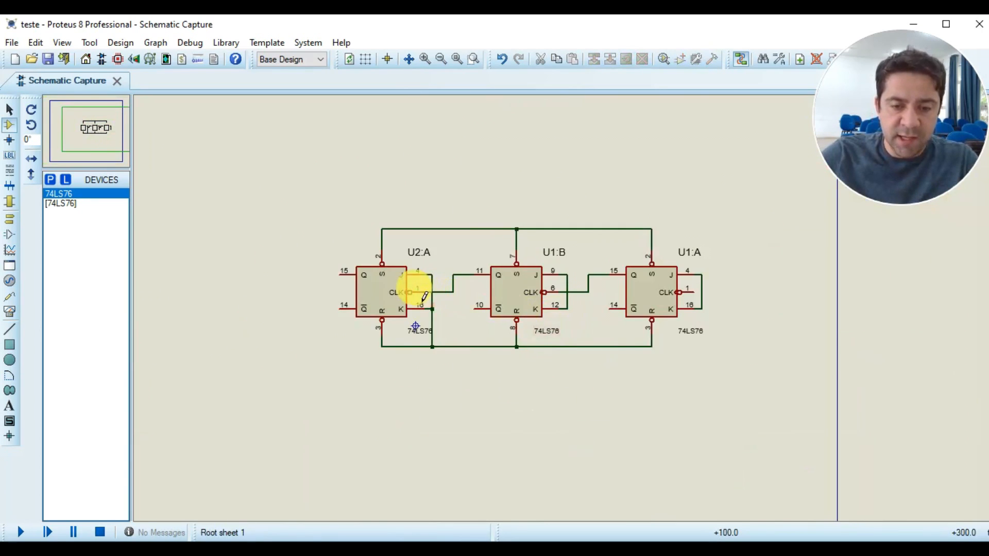
pyautogui.scroll(3, 412, 294)
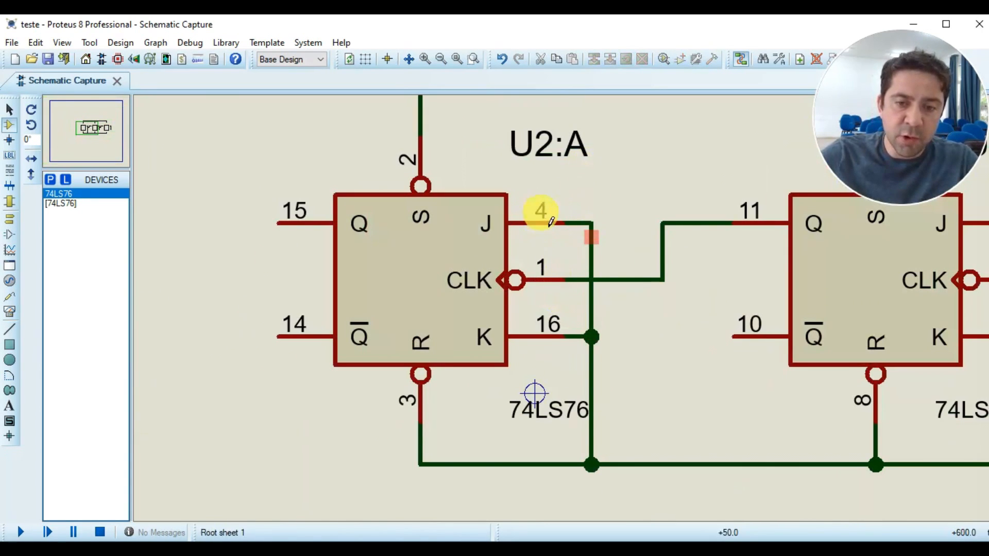
pyautogui.scroll(-2, 556, 283)
pyautogui.scroll(1, 702, 323)
pyautogui.scroll(1, 566, 303)
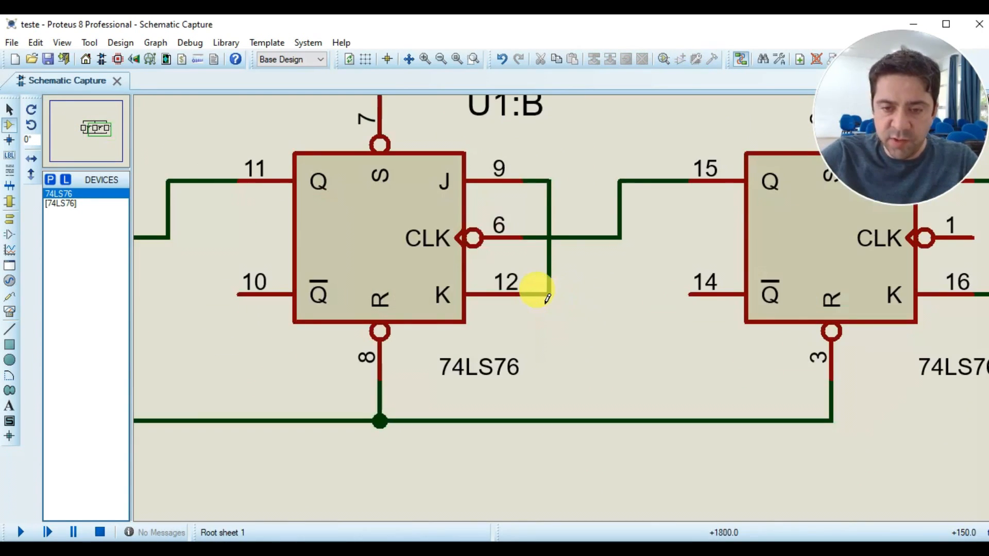
pyautogui.click(549, 292)
pyautogui.click(549, 422)
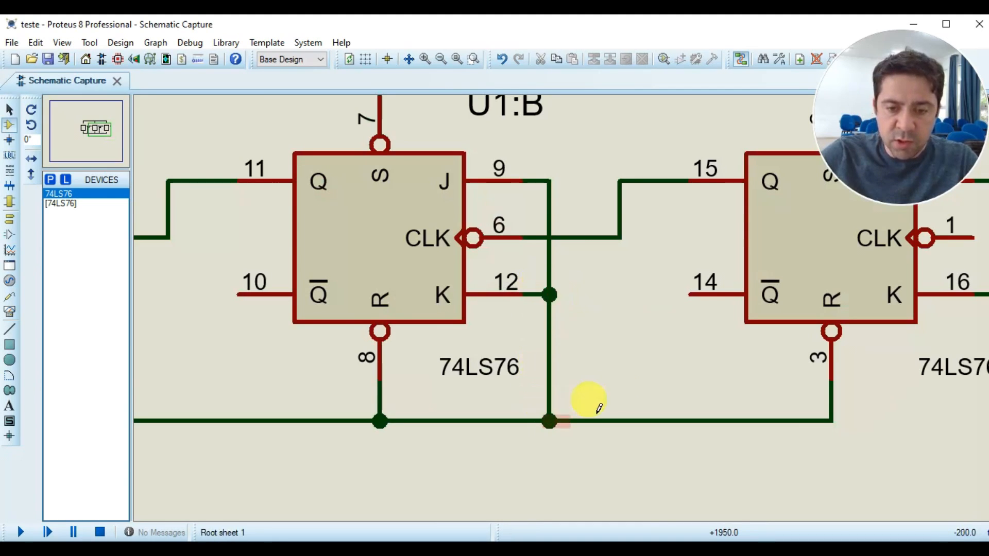
# Step: Shift the U2:A label slightly left and connect that flip-flop's J-K wire up to the common set line
pyautogui.scroll(-2, 613, 334)
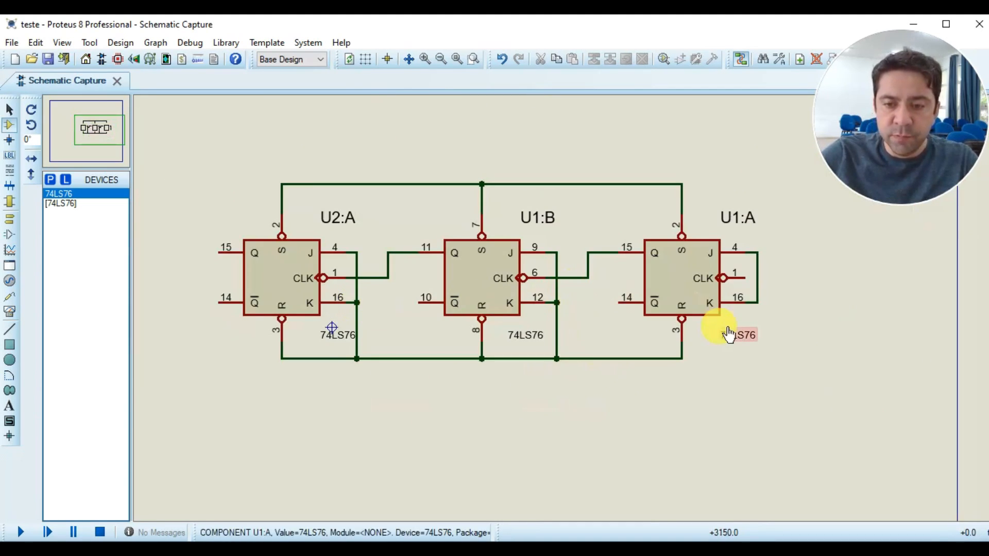
pyautogui.click(325, 225)
pyautogui.scroll(3, 320, 224)
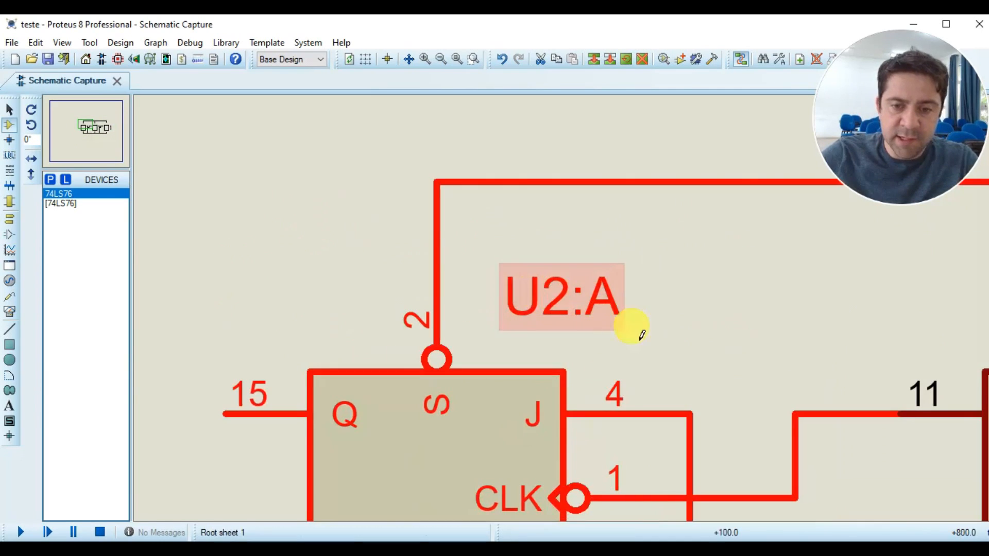
pyautogui.click(702, 365)
pyautogui.click(690, 414)
pyautogui.click(691, 182)
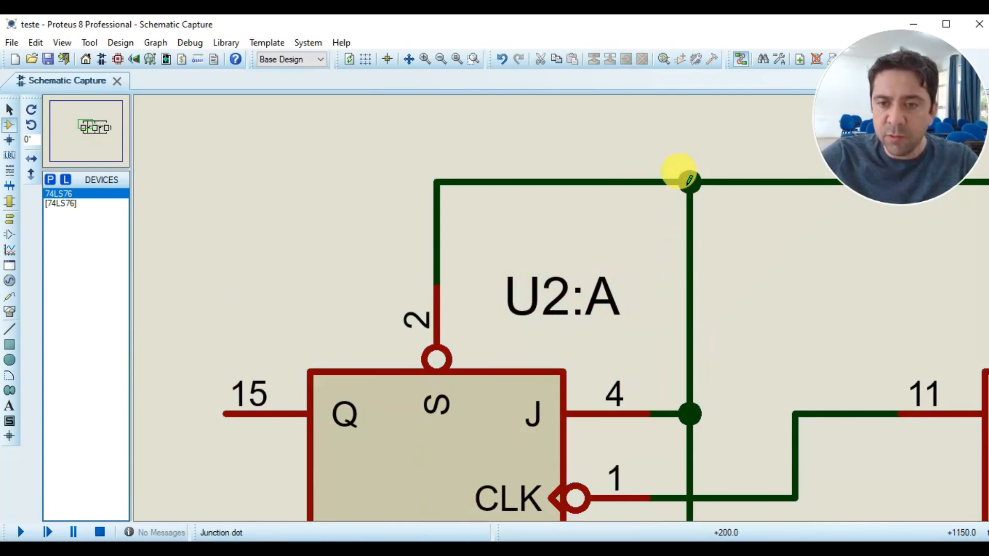
# Step: Shift the U1:B label slightly left and extend that flip-flop's J-K wire up to the common set line
pyautogui.scroll(-3, 691, 180)
pyautogui.scroll(3, 773, 314)
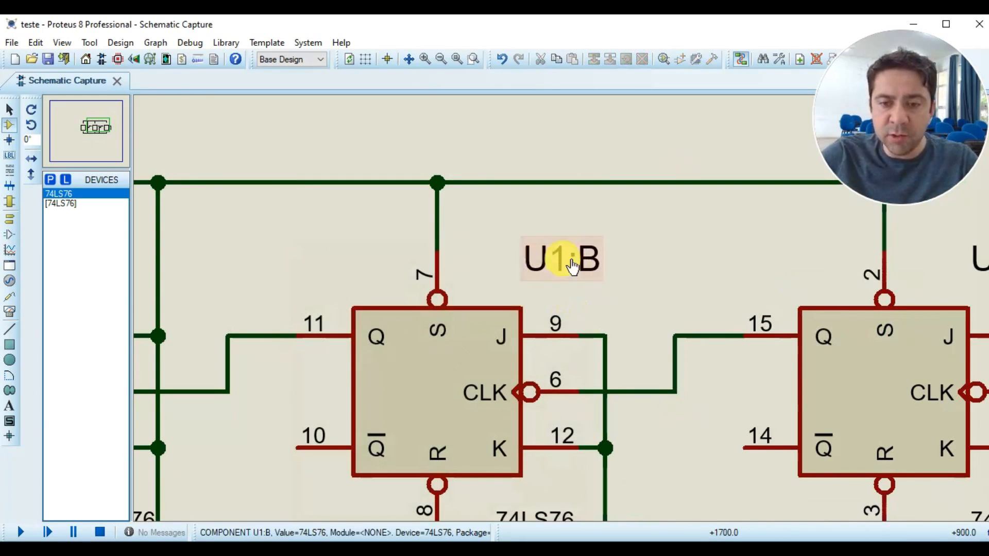
pyautogui.moveTo(563, 265); pyautogui.dragTo(541, 258)
pyautogui.click(607, 335)
pyautogui.click(602, 182)
# Step: Place a POWER terminal above the S pin of U1:A and wire it to the common set line
pyautogui.scroll(-3, 600, 178)
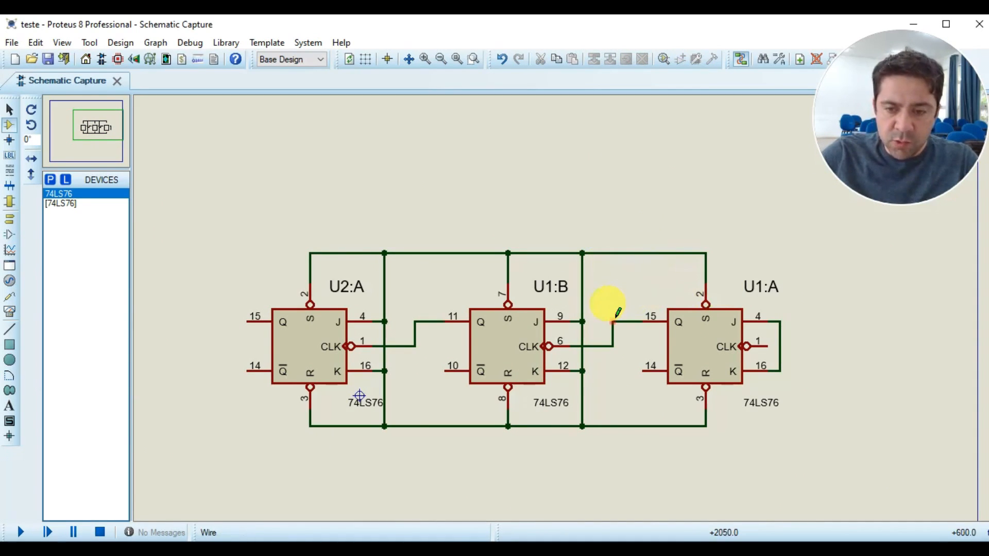
pyautogui.click(10, 222)
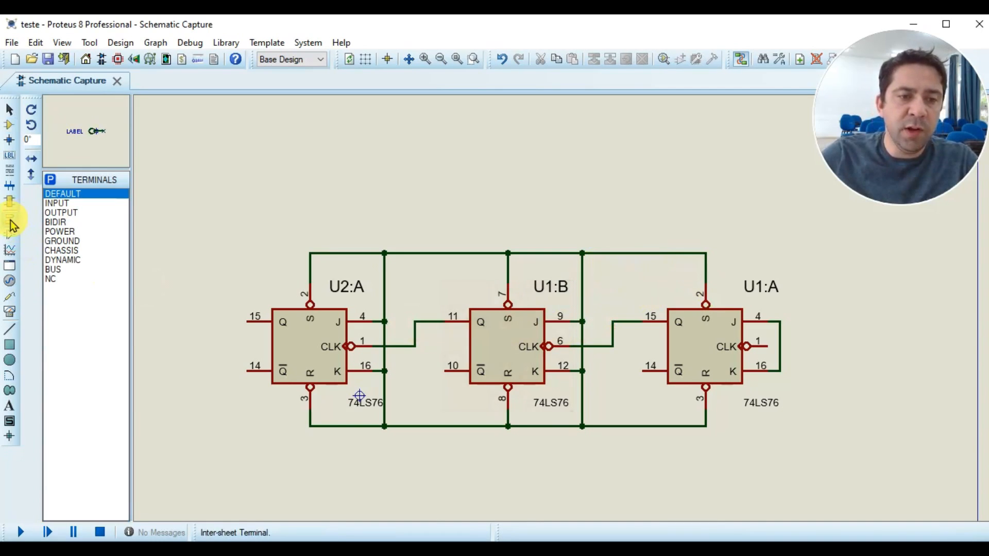
pyautogui.click(69, 232)
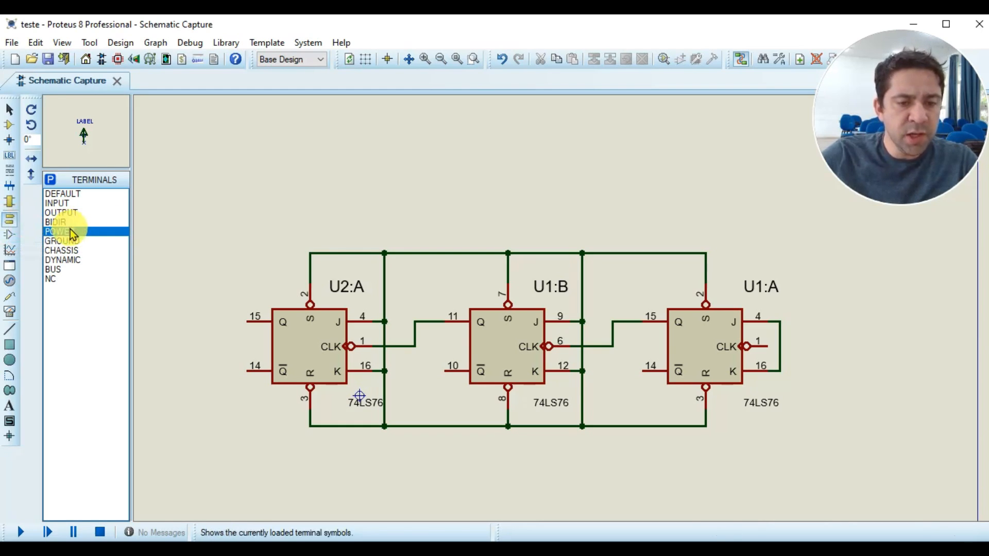
pyautogui.click(706, 232)
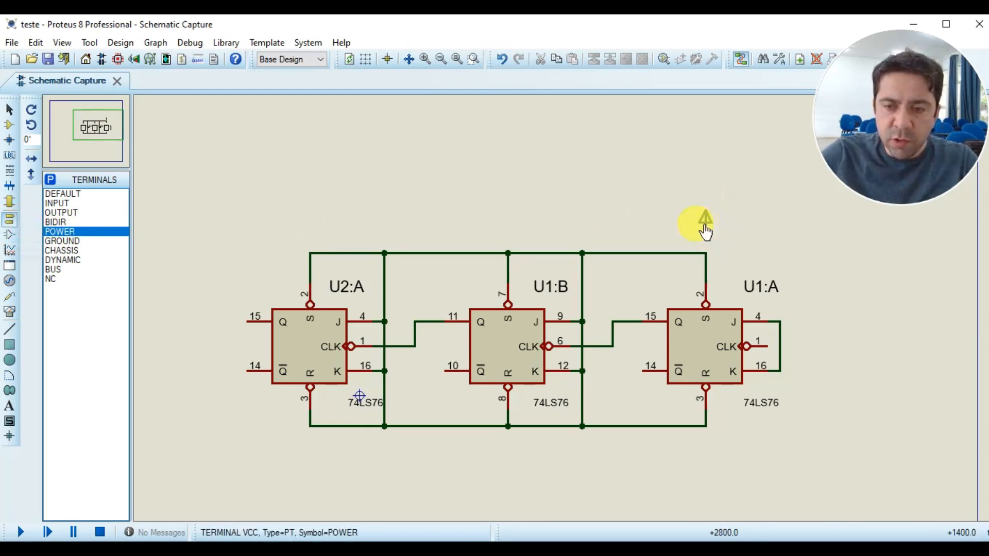
pyautogui.scroll(2, 703, 228)
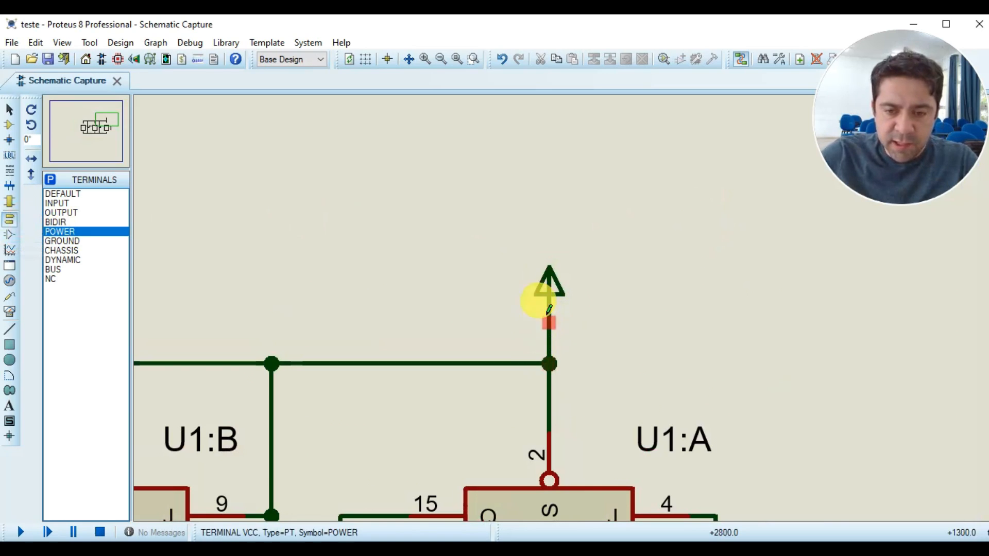
# Step: Label the power terminal above U1:A as VCC
pyautogui.click(549, 294)
pyautogui.click(551, 304)
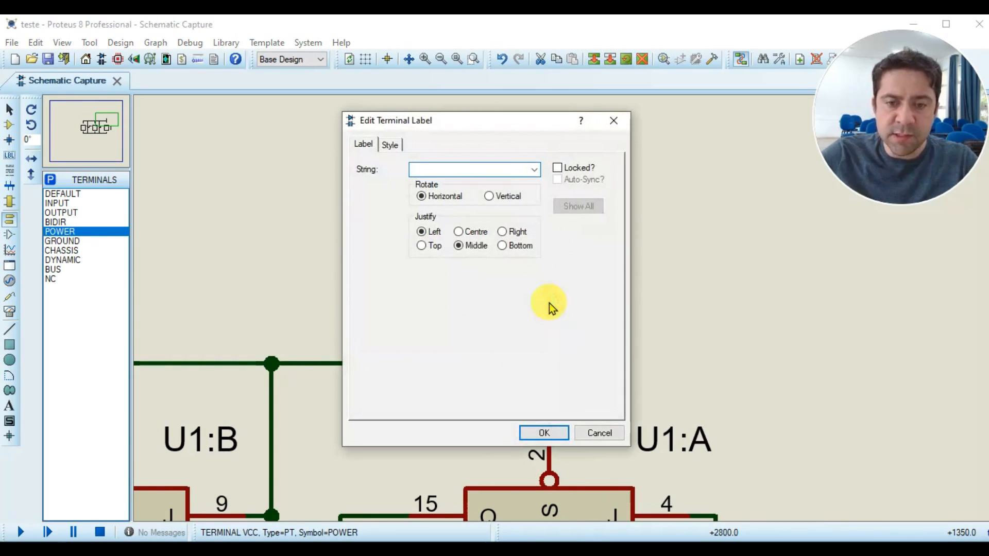
pyautogui.click(534, 170)
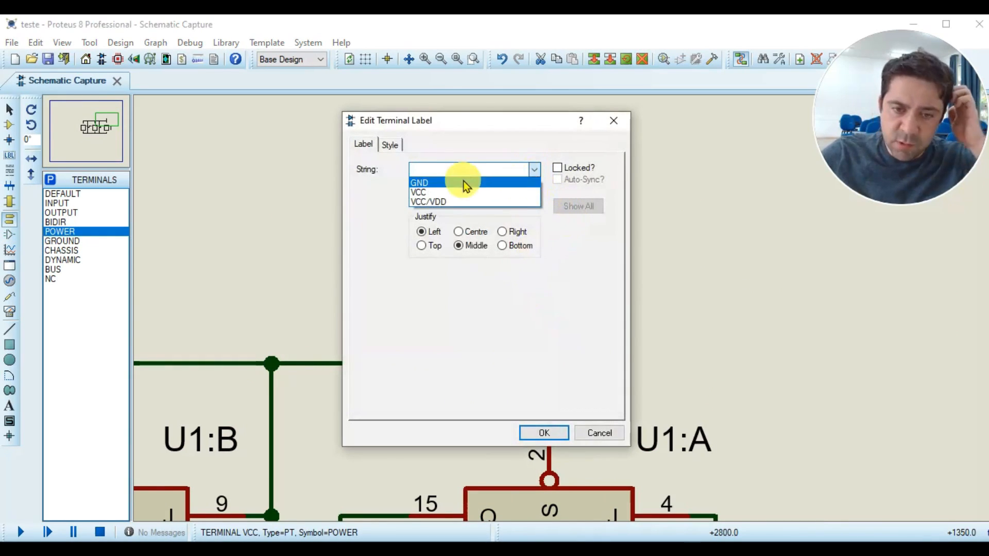
pyautogui.click(420, 192)
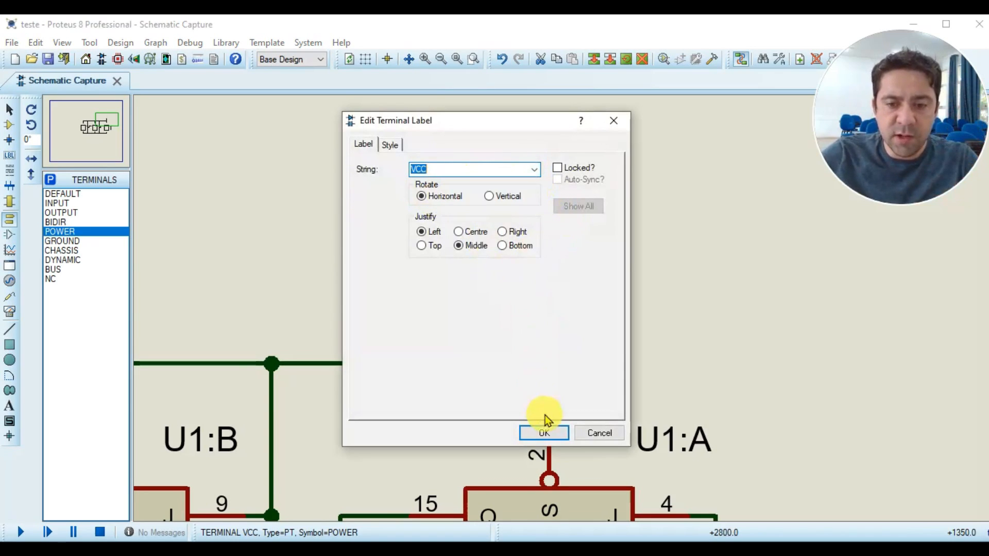
pyautogui.click(540, 430)
# Step: Shift the U1:A label slightly left and wire the common set line to that flip-flop's J-K wire
pyautogui.scroll(-2, 536, 309)
pyautogui.scroll(1, 563, 293)
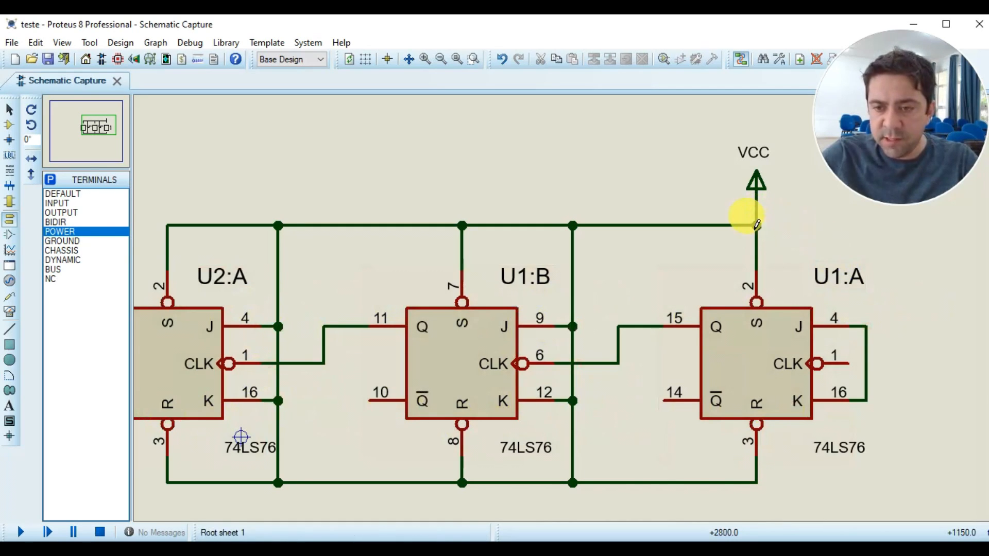
pyautogui.moveTo(839, 277); pyautogui.dragTo(811, 277)
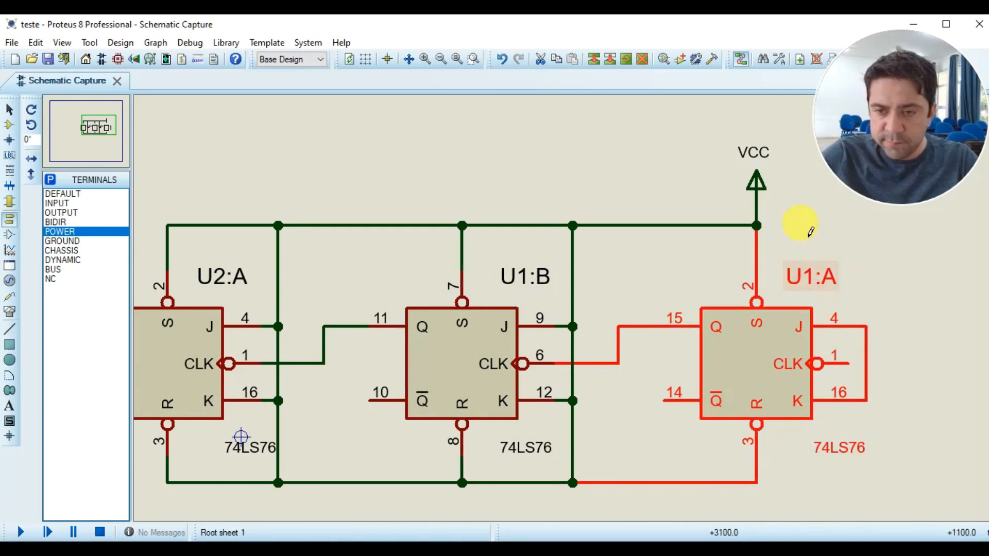
pyautogui.click(810, 232)
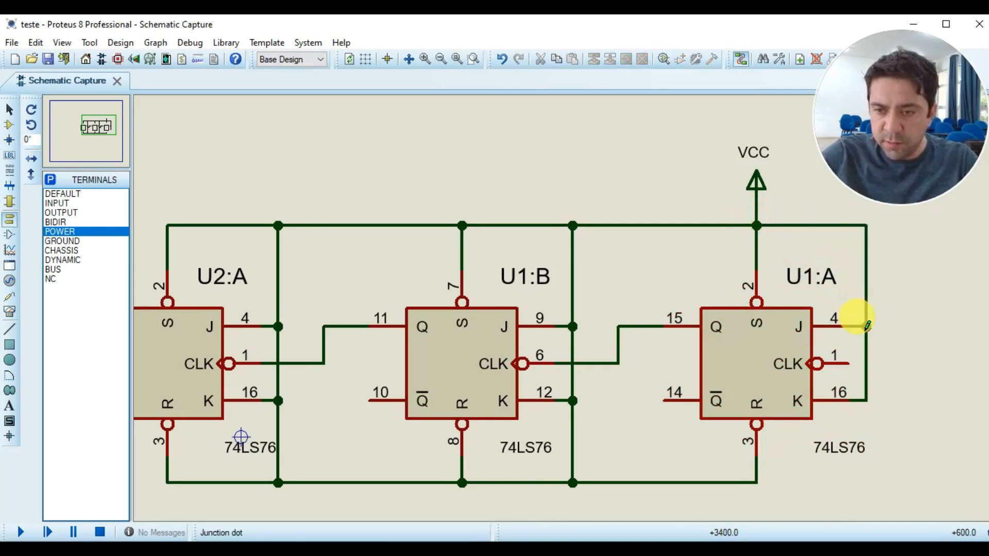
# Step: Examine the wiring of the three flip-flops, comparing the clock chain and the Q outputs from U1:A to U2:A
pyautogui.scroll(-2, 855, 318)
pyautogui.scroll(2, 506, 298)
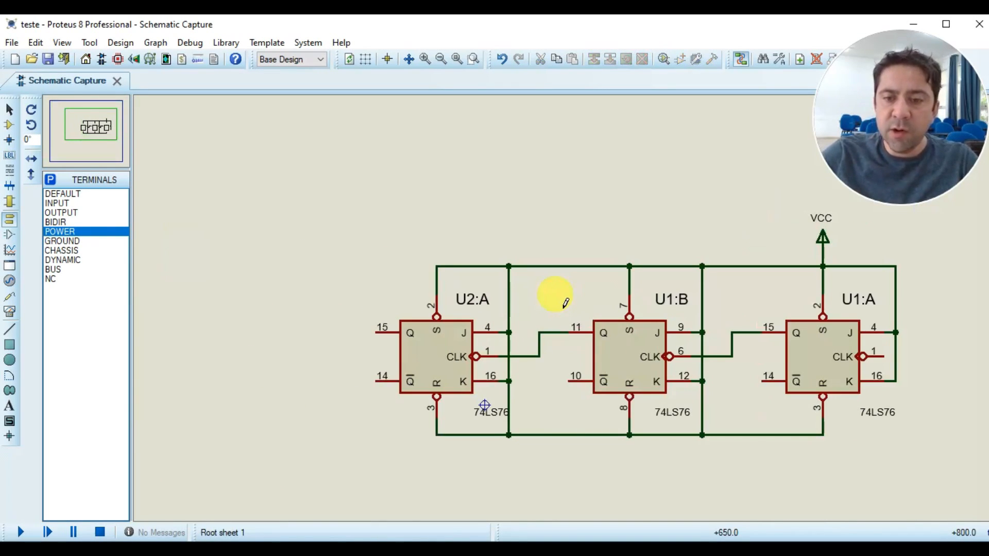
pyautogui.scroll(1, 566, 303)
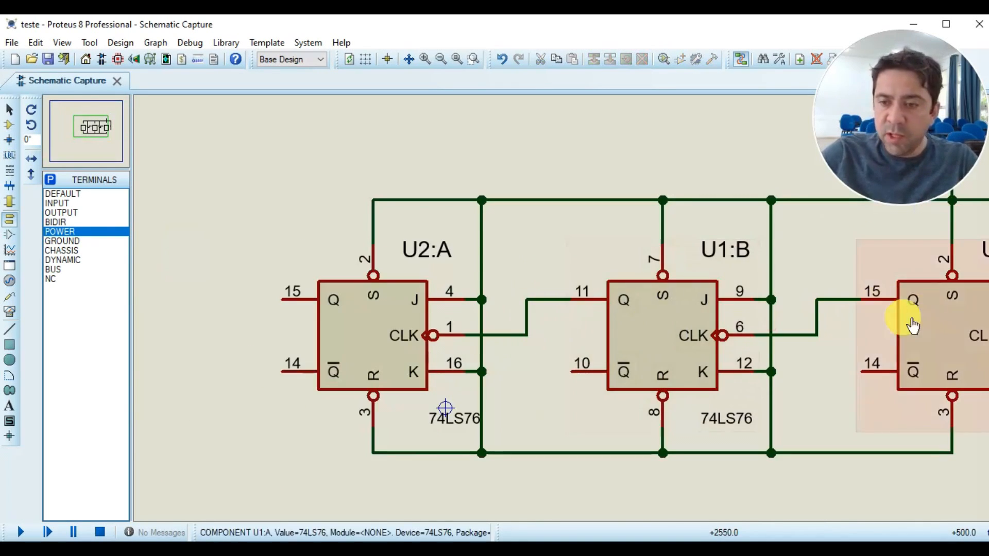
pyautogui.scroll(-1, 559, 310)
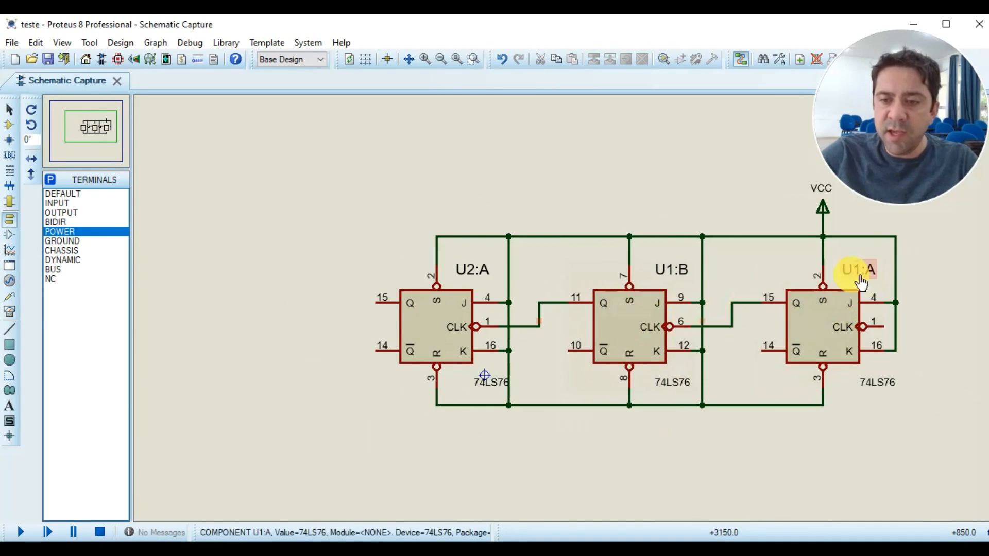
pyautogui.scroll(1, 811, 308)
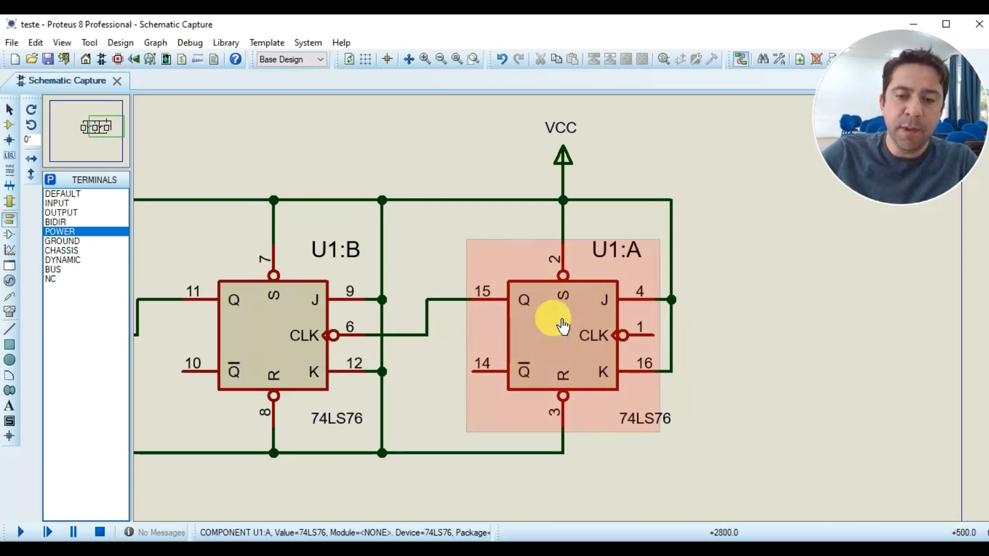
pyautogui.scroll(-2, 563, 325)
pyautogui.scroll(1, 565, 323)
pyautogui.scroll(-1, 564, 315)
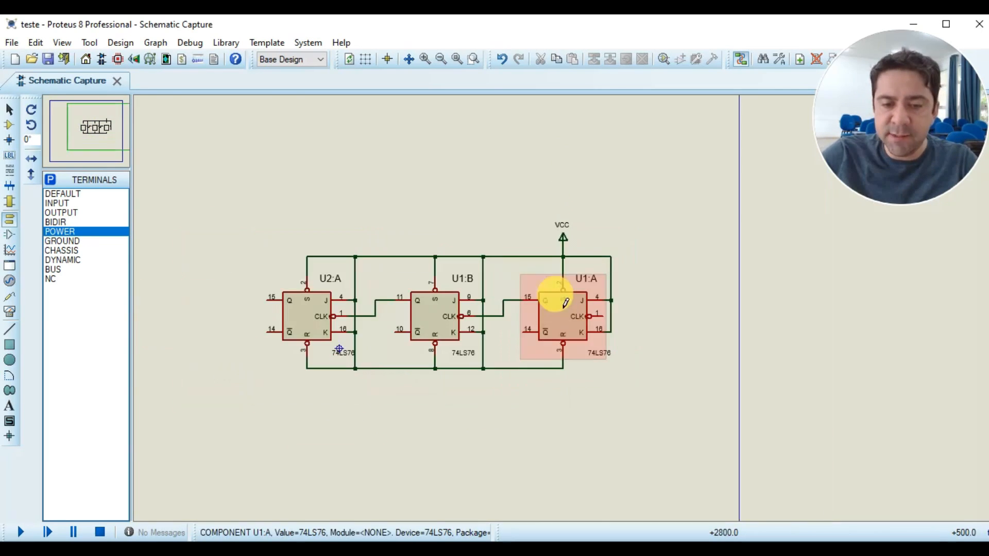
pyautogui.scroll(3, 304, 316)
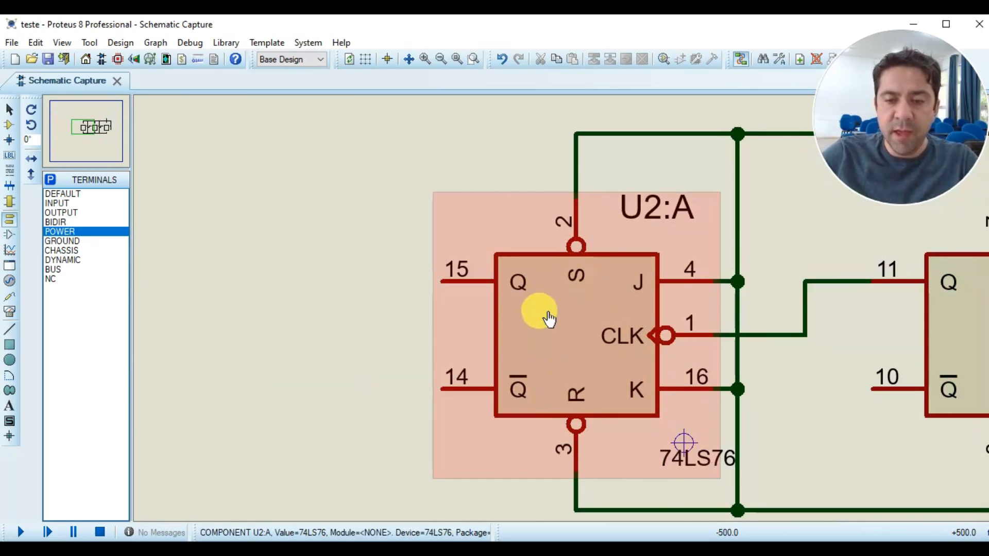
pyautogui.scroll(-3, 549, 318)
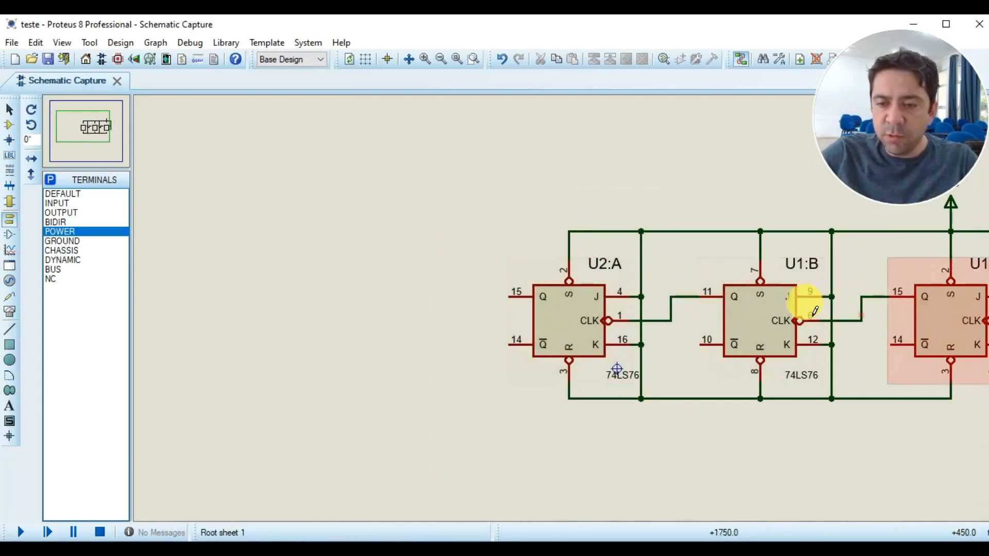
pyautogui.scroll(-2, 814, 310)
pyautogui.scroll(3, 662, 299)
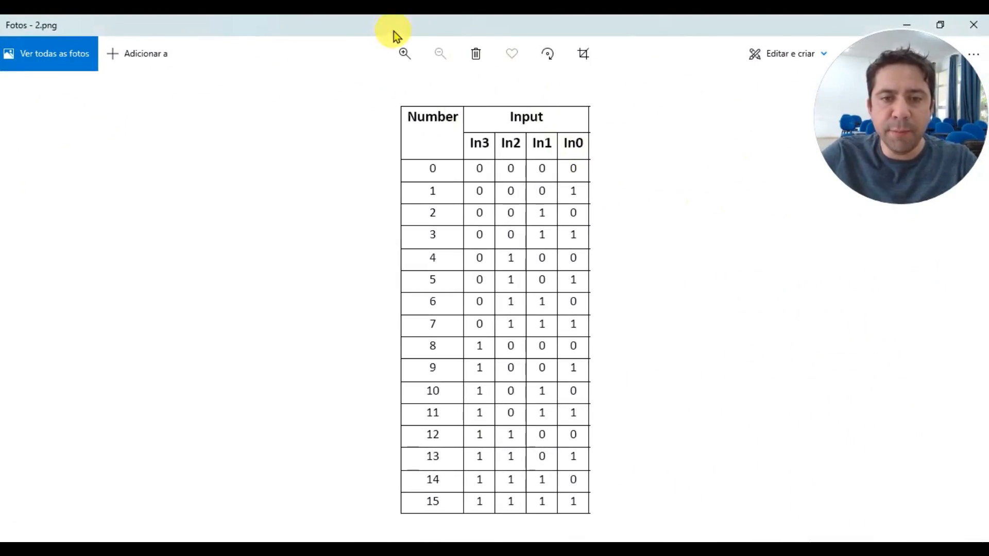
# Step: Switch to the Photos app and examine rows 0 to 7 of the binary count table in 2.png
pyautogui.click(405, 55)
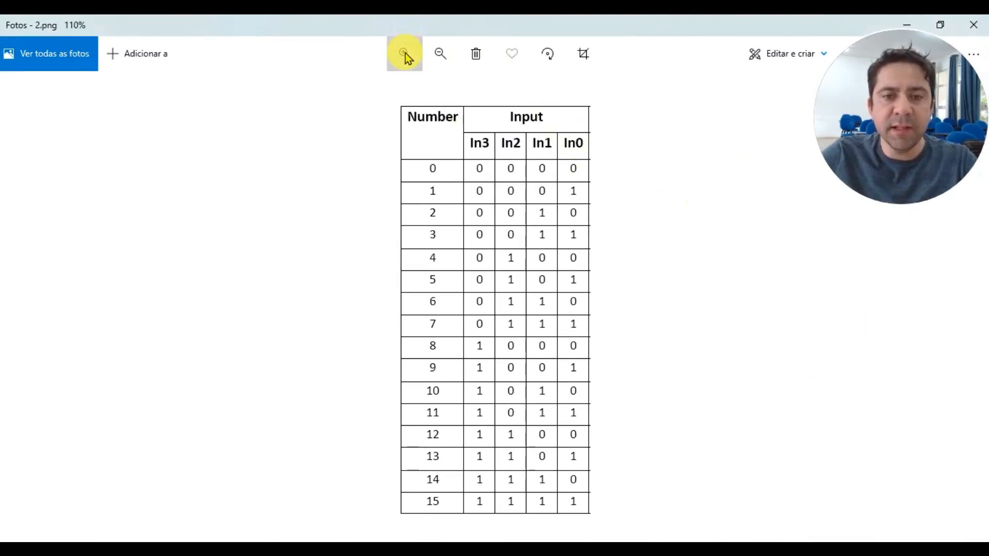
pyautogui.click(406, 54)
pyautogui.click(406, 54)
pyautogui.moveTo(494, 150); pyautogui.dragTo(481, 135)
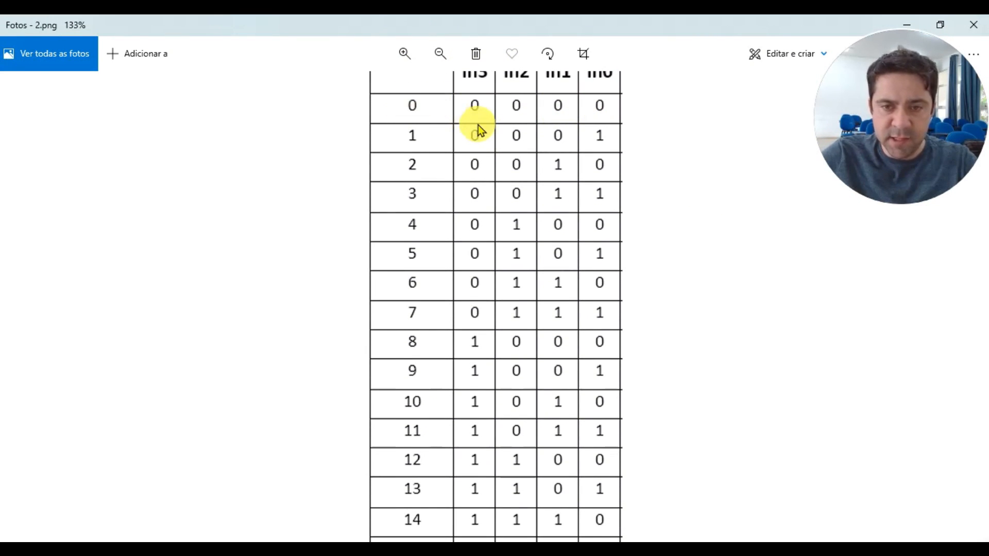
pyautogui.scroll(5, 503, 123)
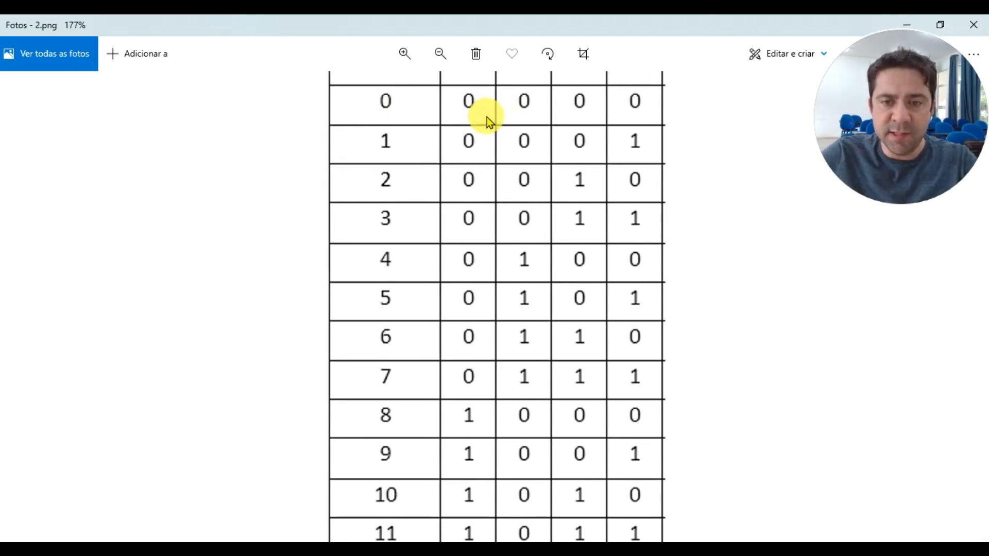
pyautogui.scroll(3, 487, 116)
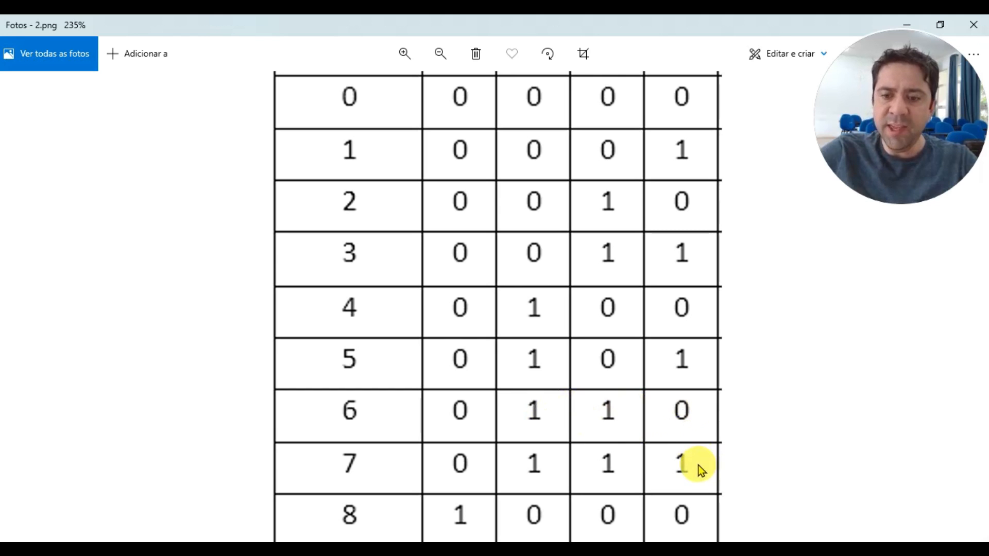
pyautogui.scroll(3, 525, 379)
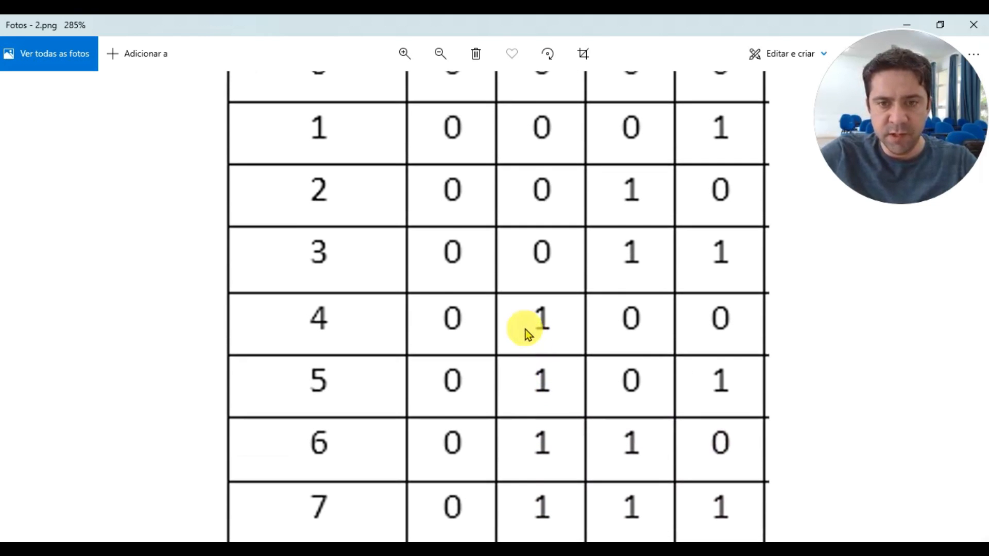
pyautogui.scroll(-1, 524, 331)
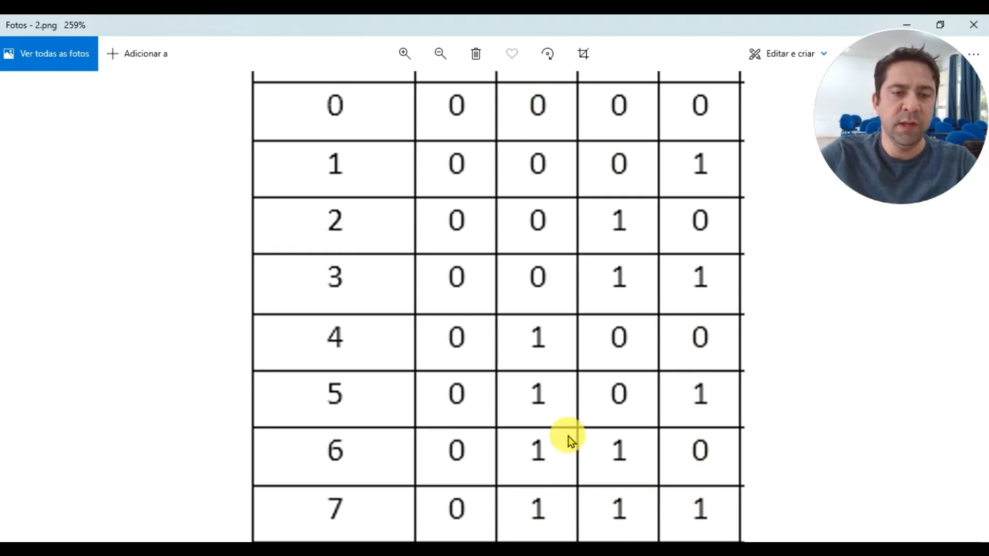
pyautogui.moveTo(713, 26); pyautogui.dragTo(470, 79)
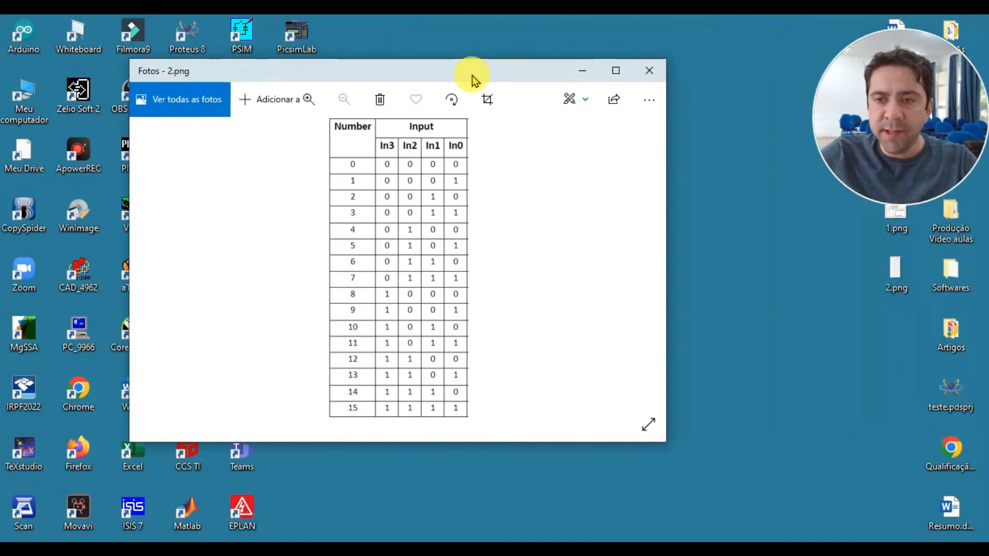
# Step: Close the count table image, return to Proteus and add the CLOCK digital squarewave source to the device list
pyautogui.click(649, 72)
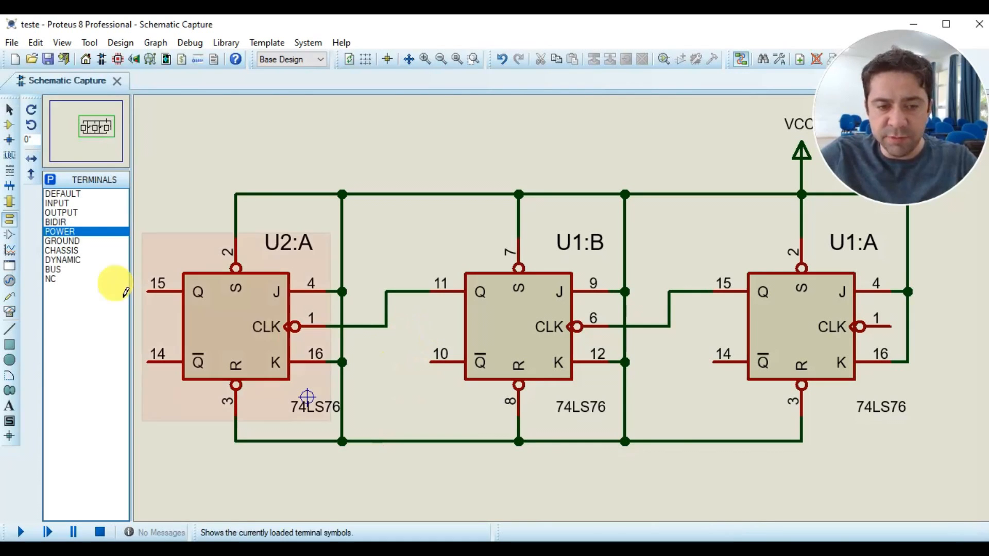
pyautogui.click(10, 126)
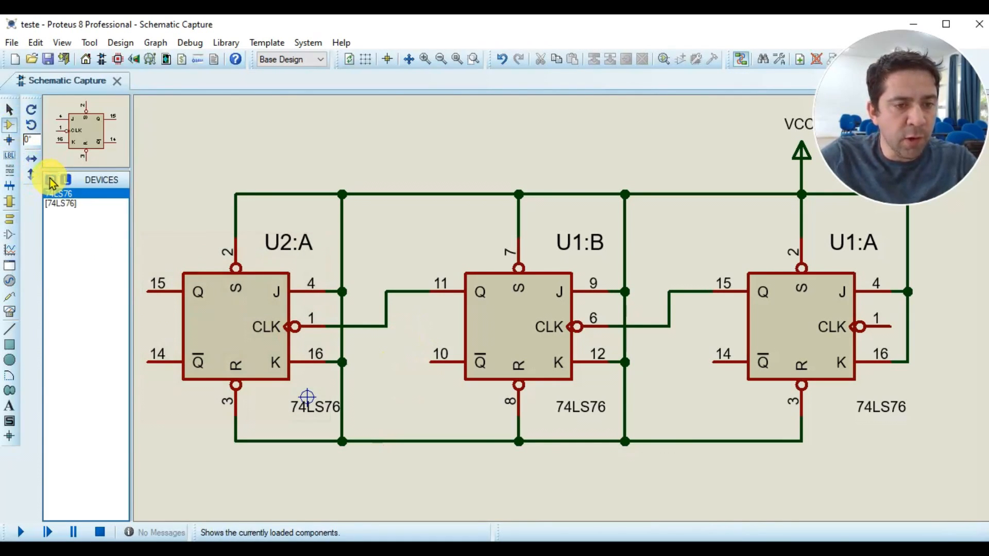
pyautogui.click(52, 183)
pyautogui.moveTo(173, 61); pyautogui.dragTo(338, 62)
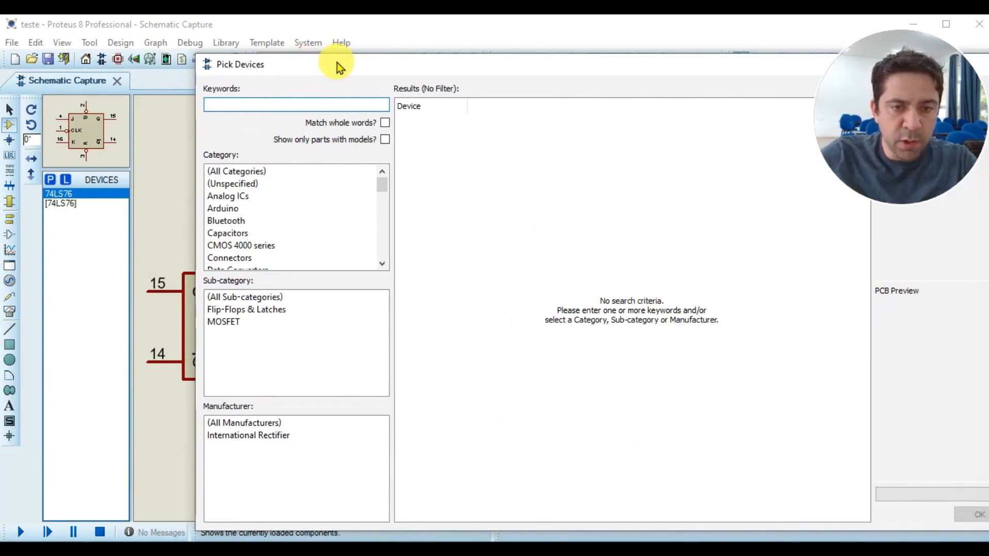
pyautogui.write('clock')
pyautogui.moveTo(337, 63); pyautogui.dragTo(169, 105)
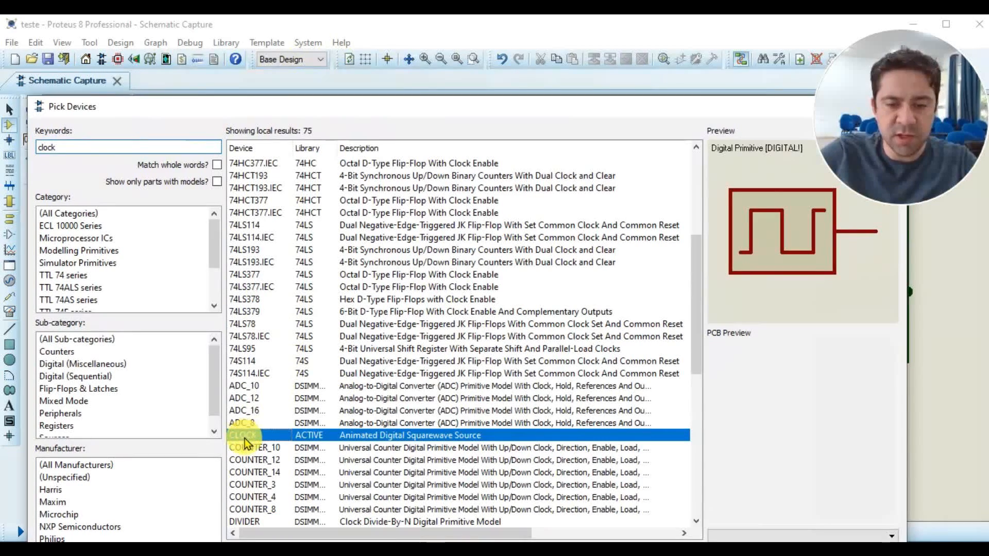
pyautogui.click(818, 553)
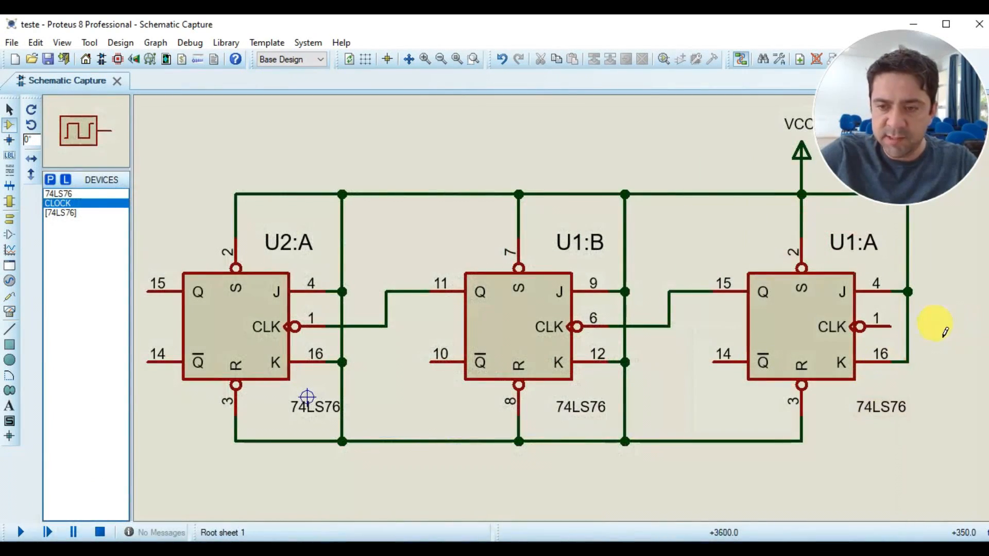
# Step: Place a CLOCK source beside U1:A, mirror it horizontally and position its output facing that flip-flop's CLK pin
pyautogui.scroll(-1, 946, 333)
pyautogui.click(847, 315)
pyautogui.click(847, 318)
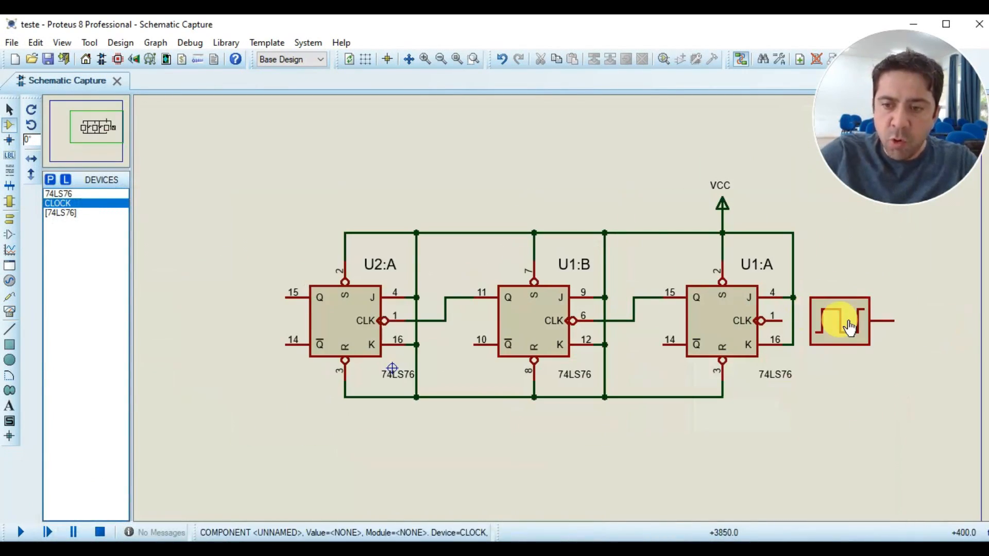
pyautogui.rightClick(847, 319)
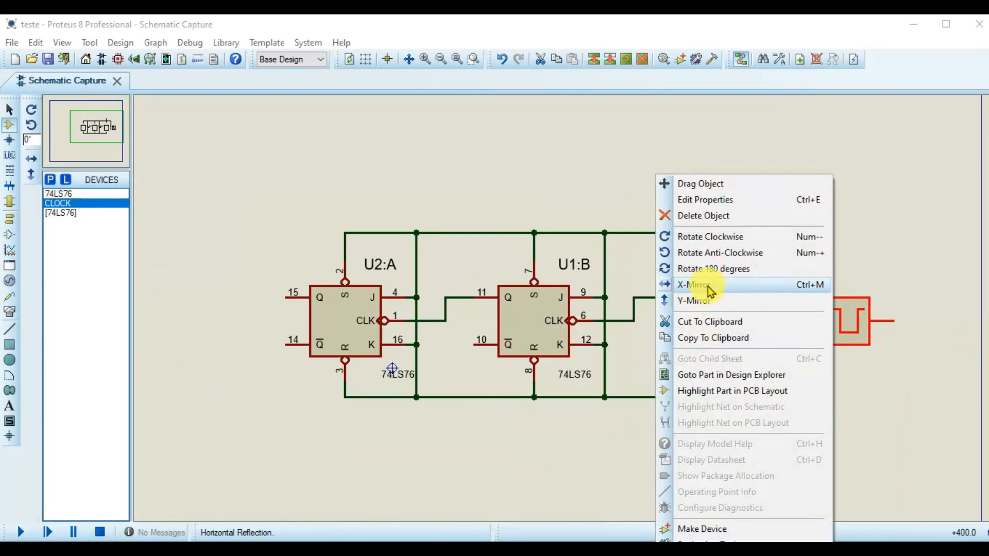
pyautogui.click(700, 292)
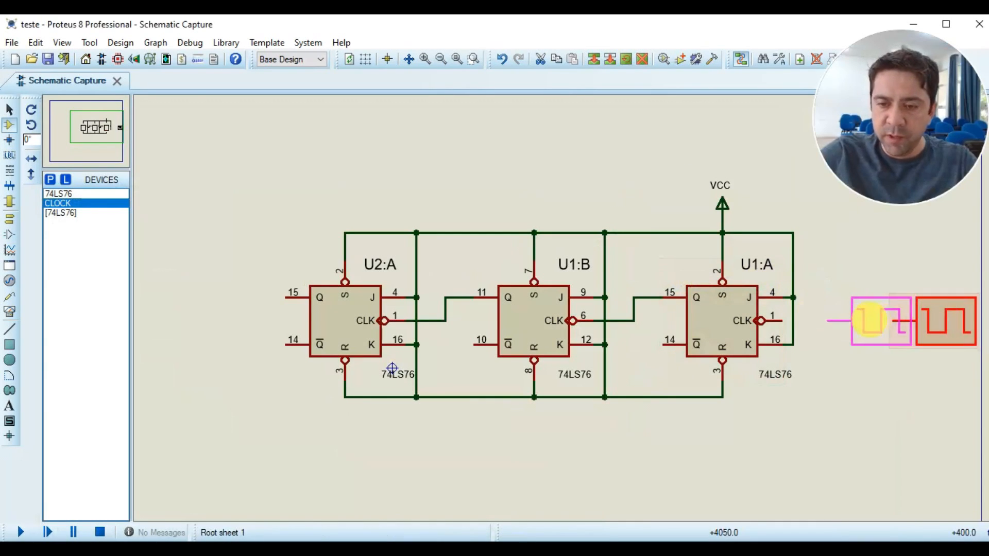
pyautogui.click(839, 321)
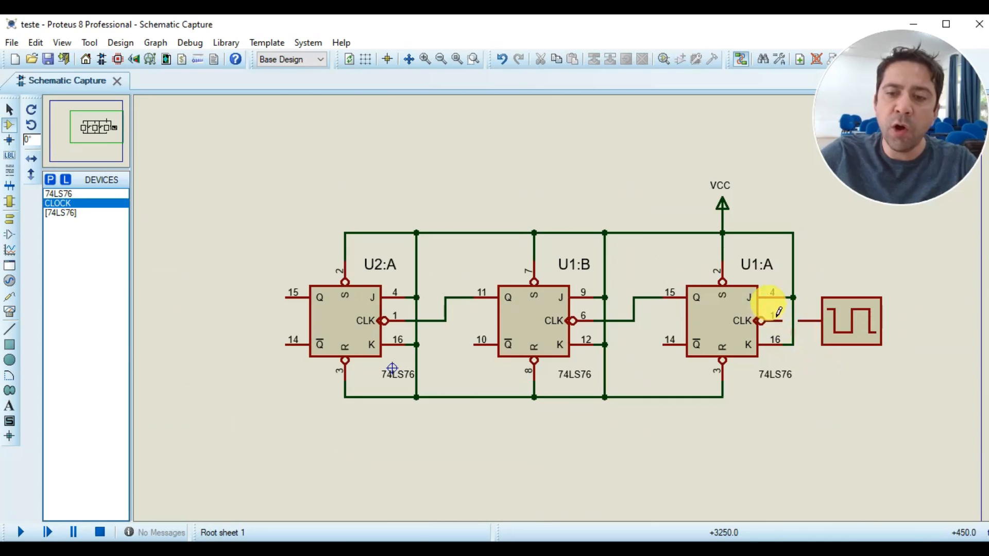
# Step: Wire the CLOCK source's output to the CLK pin of U1:A
pyautogui.scroll(3, 767, 316)
pyautogui.click(595, 338)
pyautogui.click(681, 338)
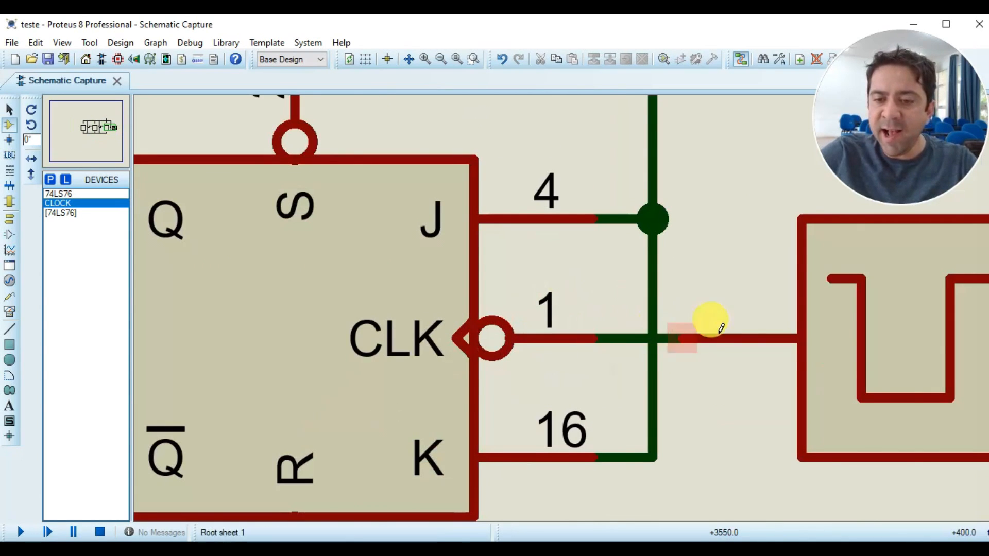
pyautogui.scroll(-1, 722, 326)
pyautogui.click(755, 327)
pyautogui.moveTo(756, 325); pyautogui.dragTo(784, 323)
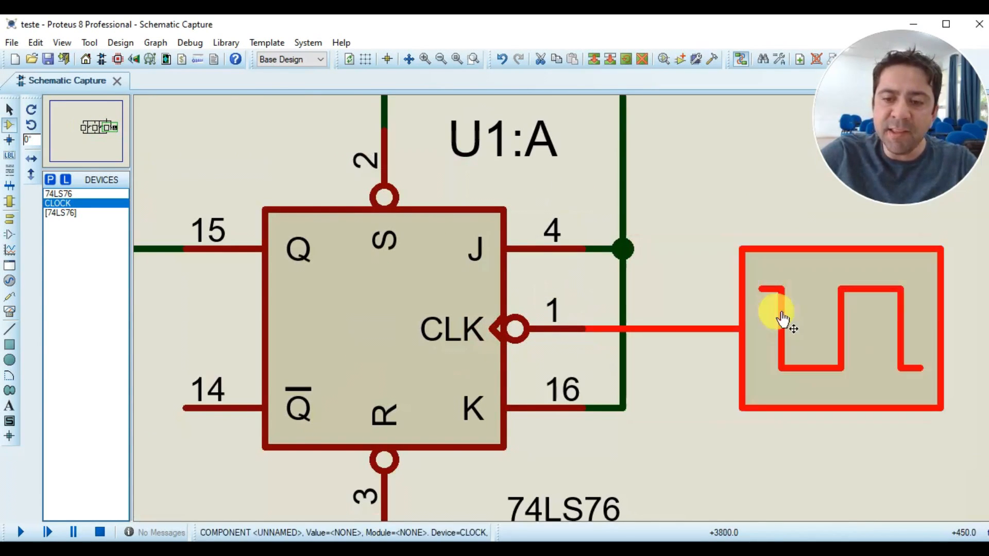
# Step: Examine the clocked three-stage circuit, following the chain from the CLOCK source through U1:A and U1:B to U2:A
pyautogui.scroll(-1, 564, 309)
pyautogui.scroll(-1, 456, 278)
pyautogui.scroll(-2, 479, 309)
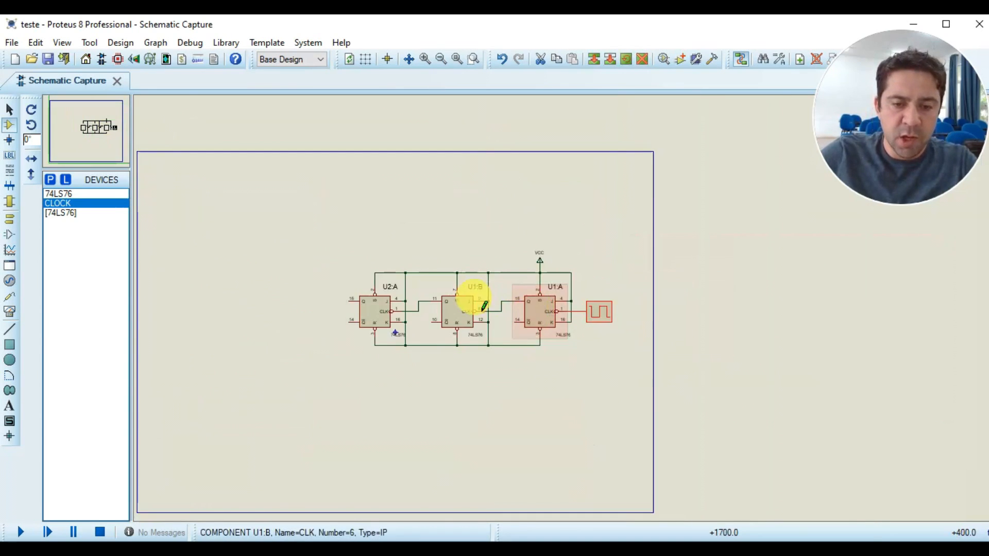
pyautogui.scroll(2, 470, 302)
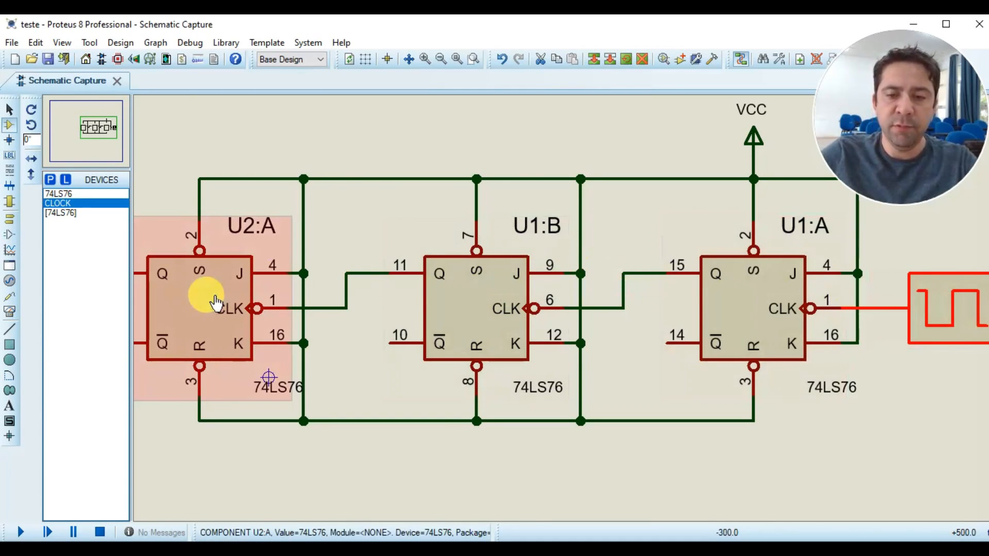
pyautogui.scroll(-2, 216, 304)
pyautogui.scroll(2, 541, 301)
pyautogui.scroll(-1, 566, 302)
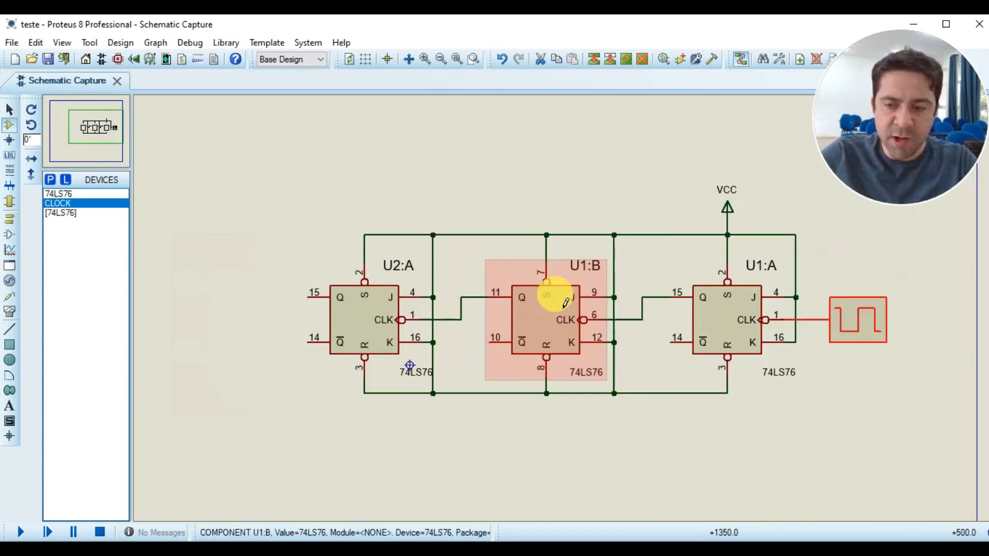
pyautogui.scroll(1, 566, 303)
pyautogui.scroll(-1, 569, 303)
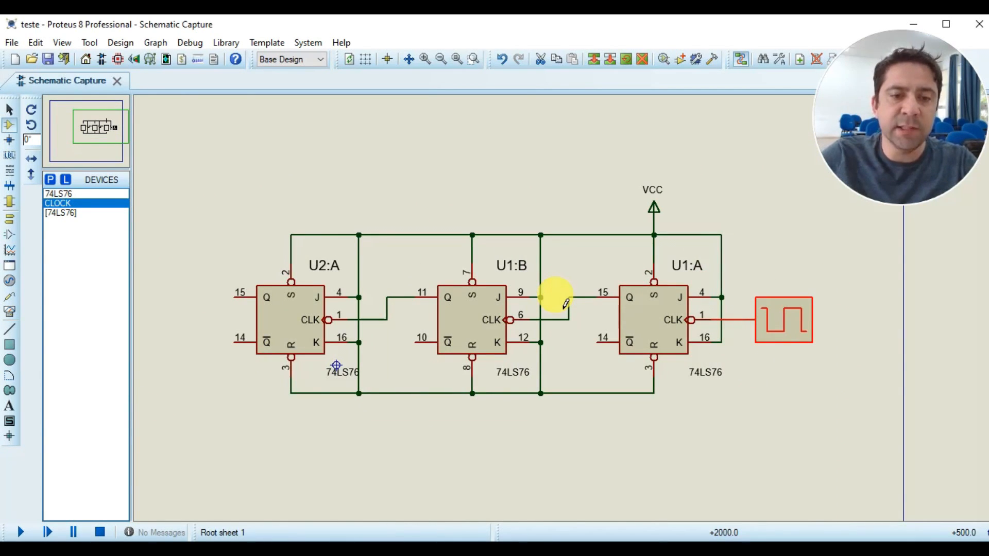
# Step: Find LOGICPROBE (BIG) with the keyword logicpro, add it to the device list and place one probe above U2:A
pyautogui.click(50, 180)
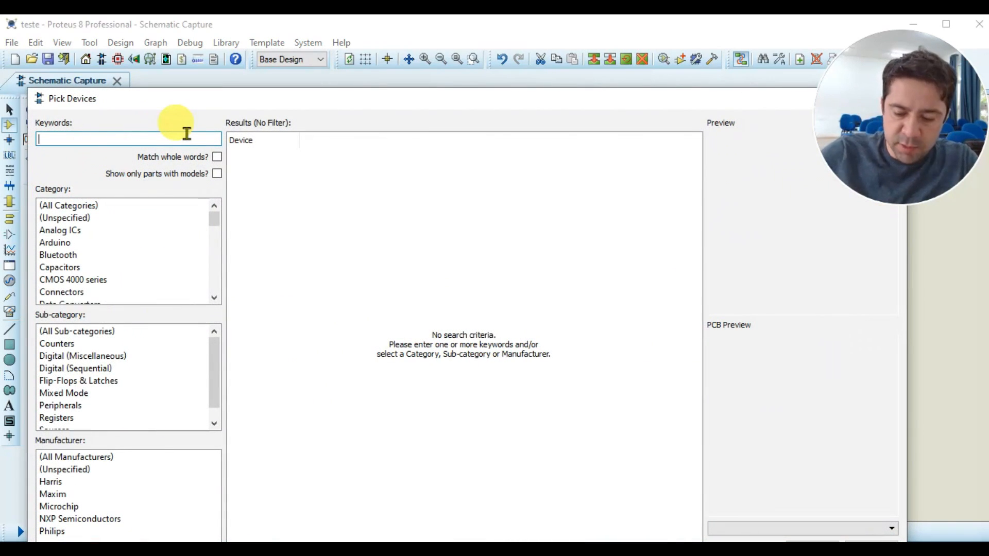
pyautogui.write('logicpro')
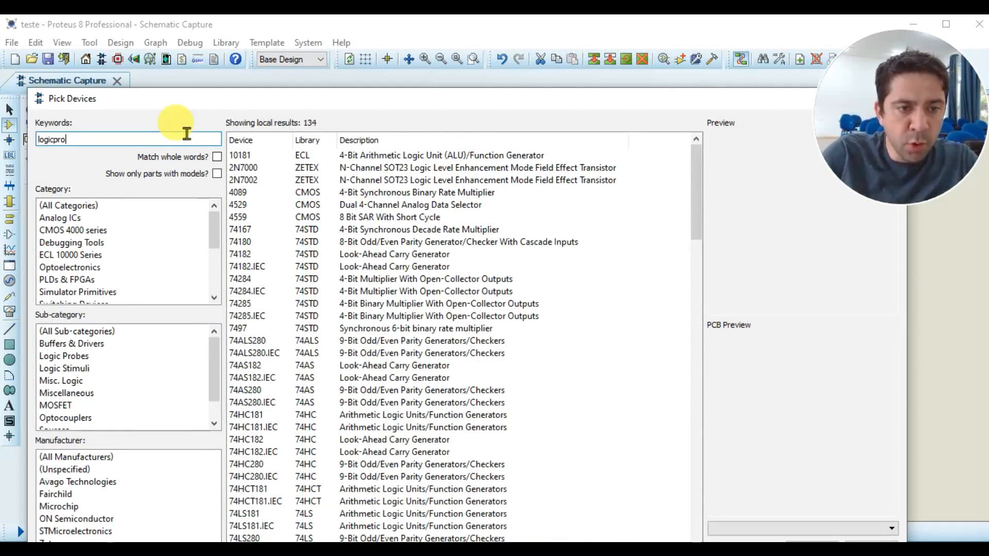
pyautogui.click(268, 156)
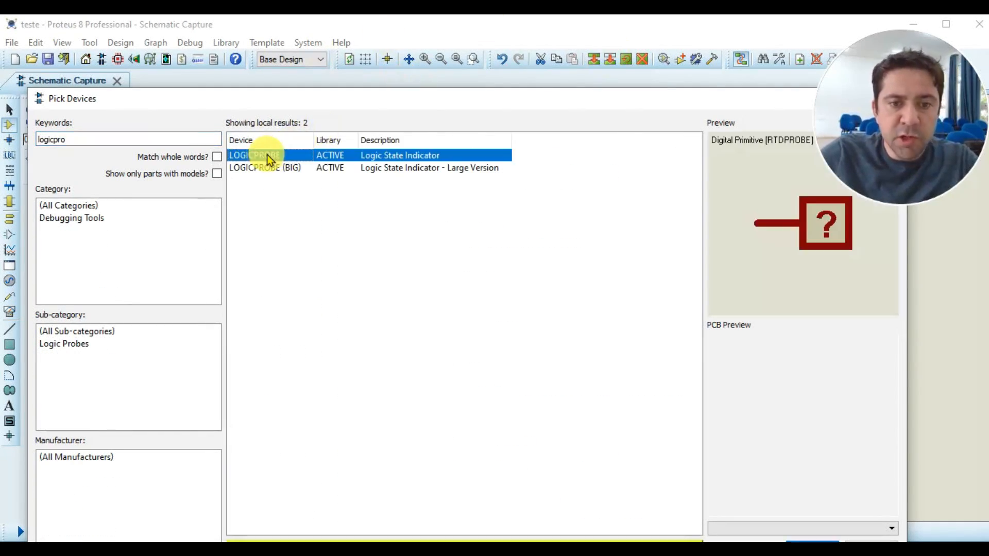
pyautogui.click(273, 169)
pyautogui.click(266, 157)
pyautogui.click(267, 168)
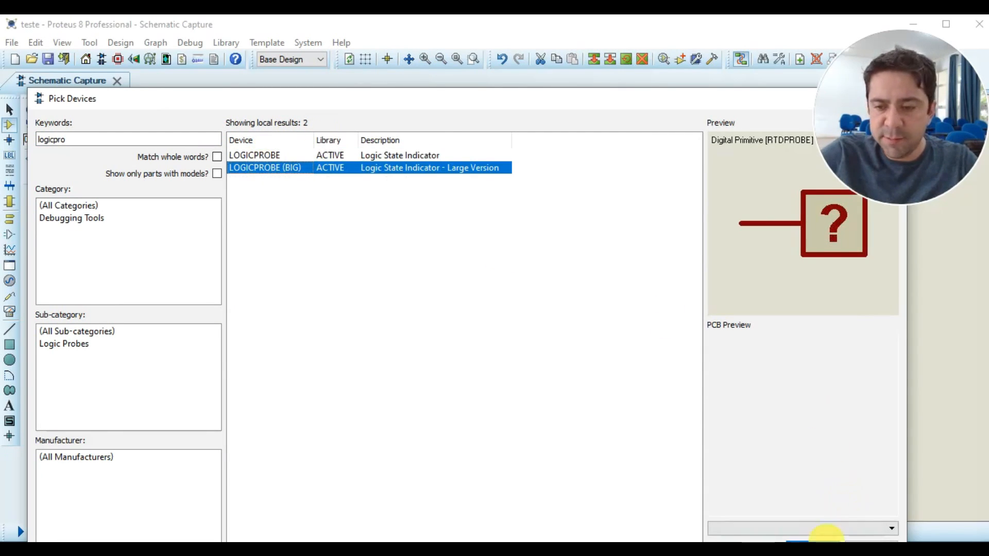
pyautogui.click(803, 539)
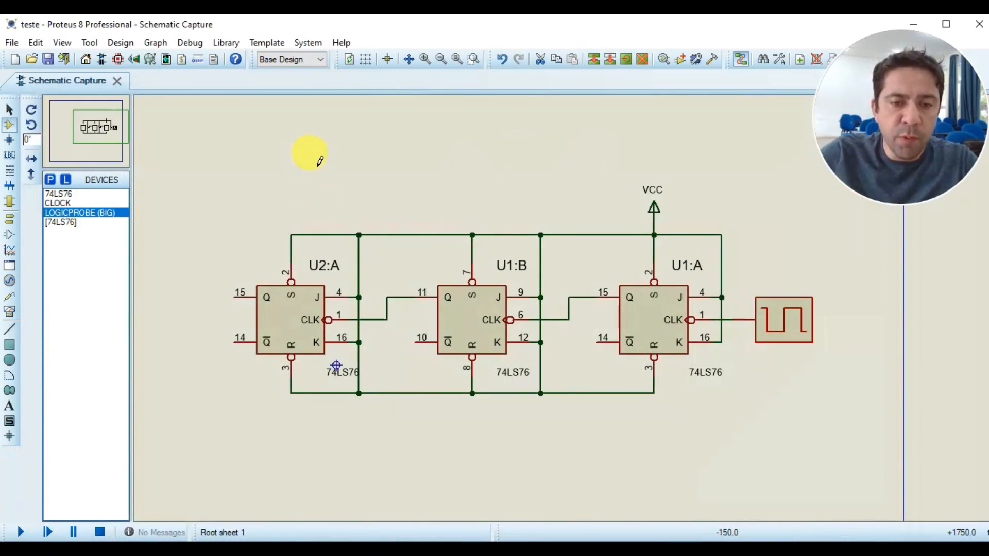
pyautogui.click(240, 214)
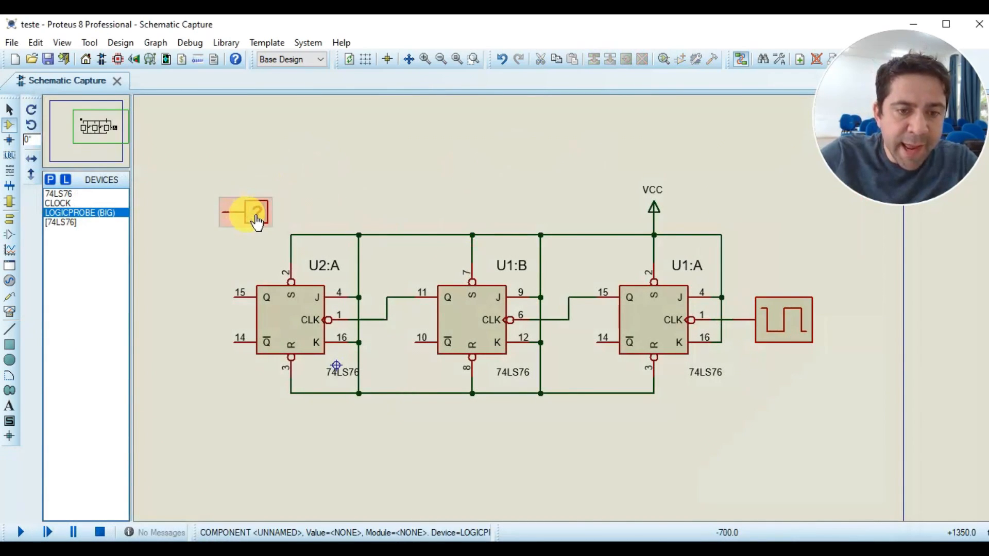
pyautogui.rightClick(263, 213)
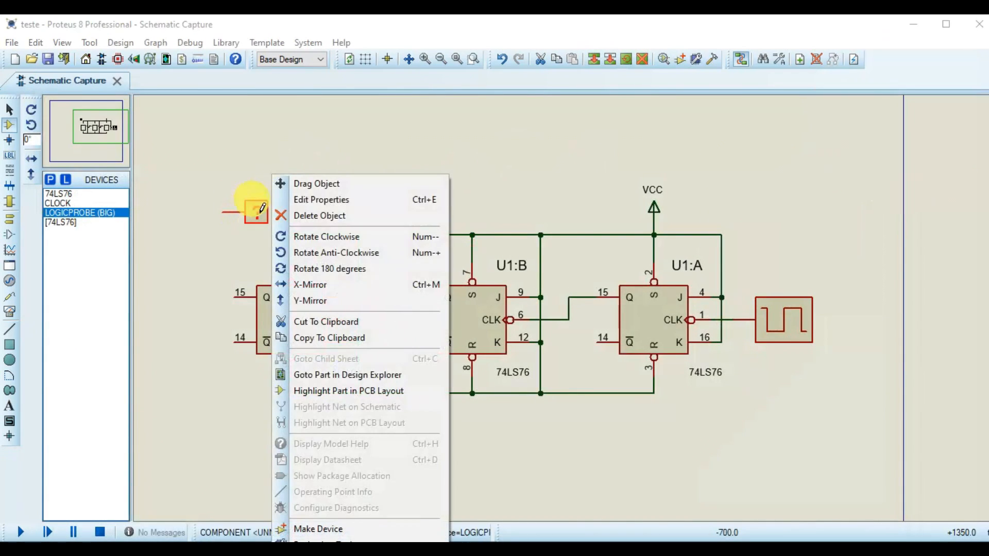
pyautogui.click(306, 286)
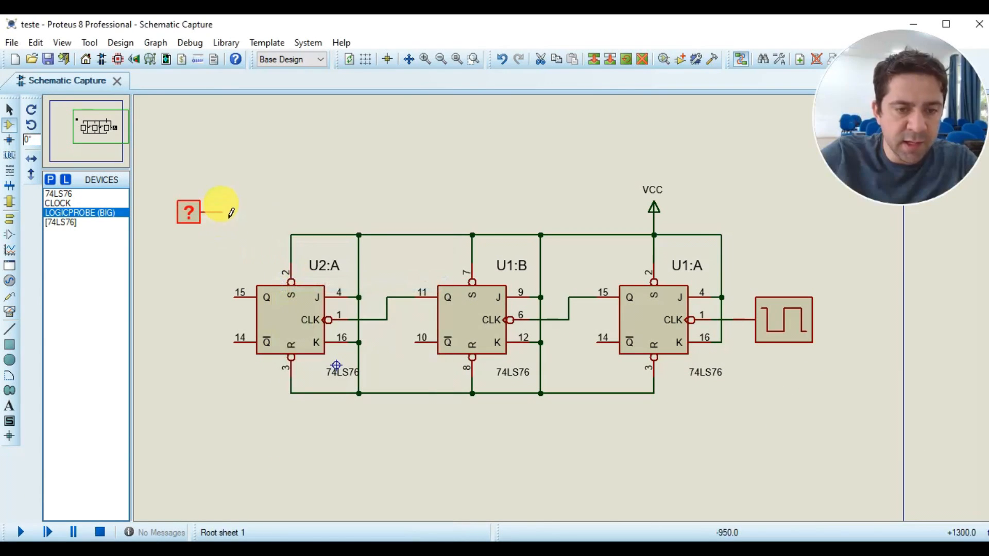
pyautogui.rightClick(188, 218)
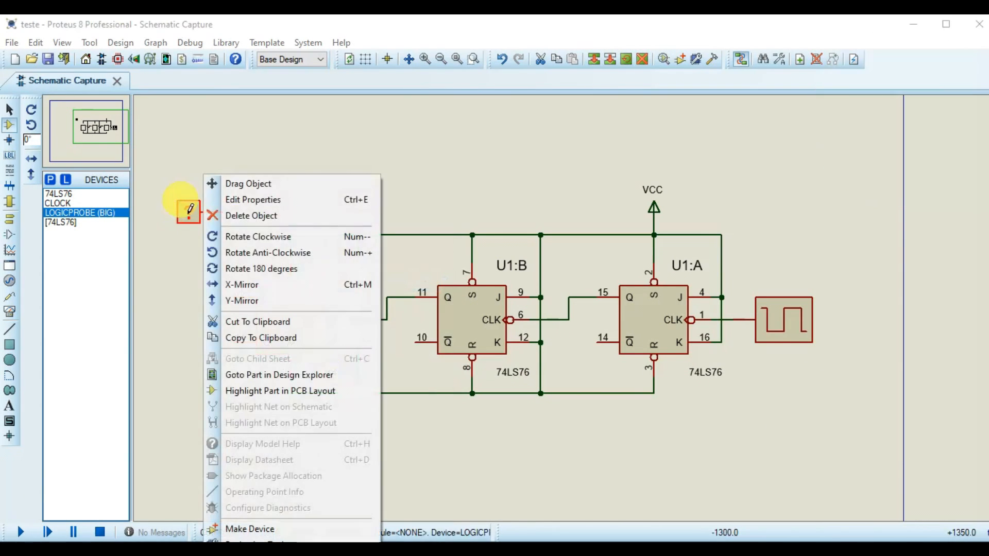
pyautogui.click(244, 288)
# Step: Move the logic probe higher above U2:A, wire it to that flip-flop's Q output and adjust its height
pyautogui.moveTo(256, 214); pyautogui.dragTo(273, 191)
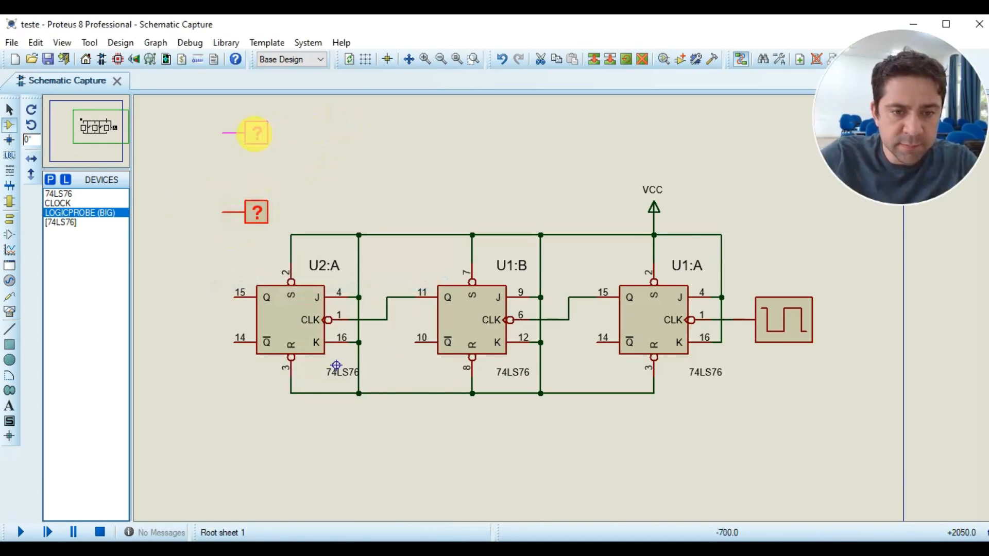
pyautogui.moveTo(255, 133); pyautogui.dragTo(255, 134)
pyautogui.click(223, 133)
pyautogui.click(232, 292)
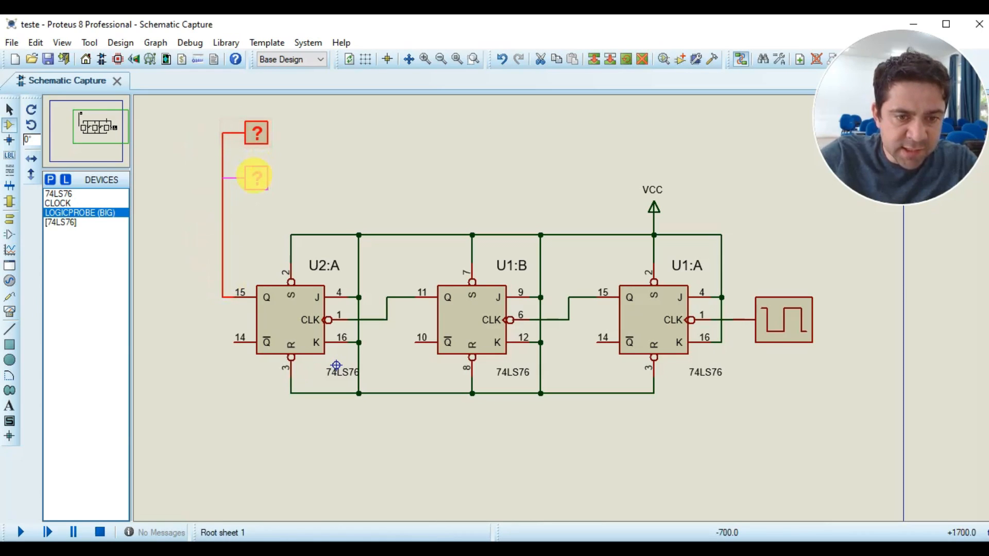
pyautogui.moveTo(256, 178); pyautogui.dragTo(256, 178)
# Step: Copy the logic probe to the space above U1:B and wire the copy to U1:B's Q output line
pyautogui.click(593, 60)
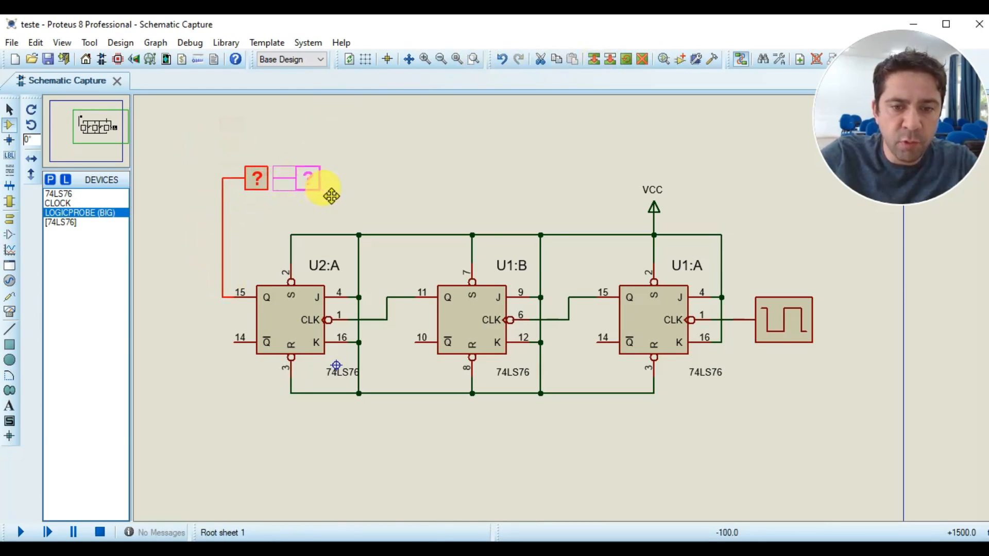
pyautogui.click(455, 196)
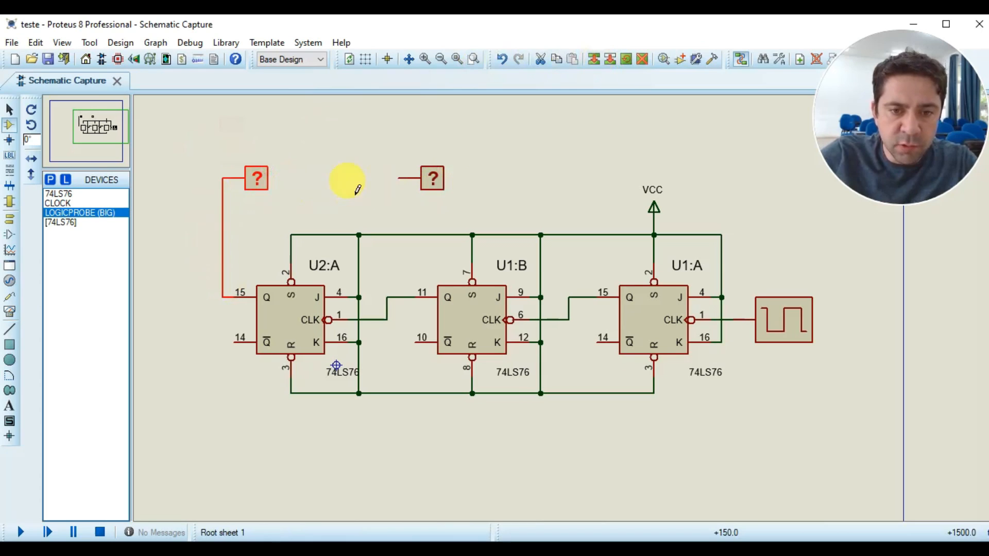
pyautogui.click(404, 178)
pyautogui.click(387, 298)
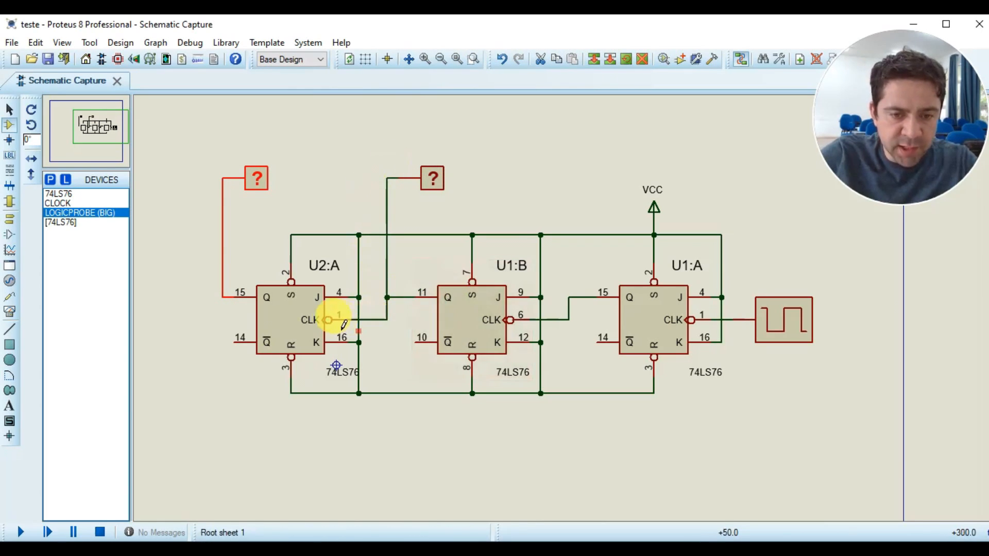
# Step: Copy the second logic probe to the space above U1:A and wire the copy to U1:A's Q output line
pyautogui.scroll(2, 344, 313)
pyautogui.scroll(-3, 551, 293)
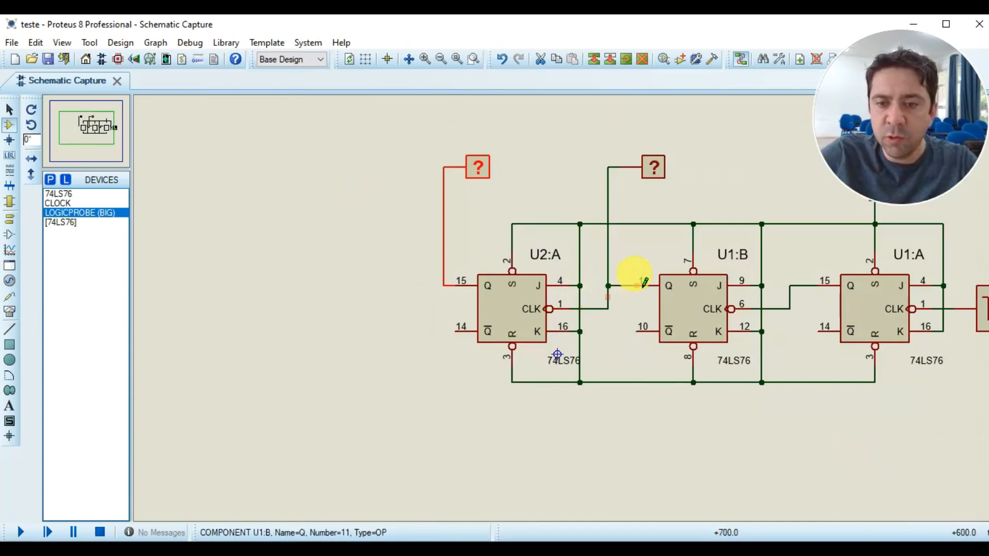
pyautogui.scroll(1, 731, 237)
pyautogui.click(375, 292)
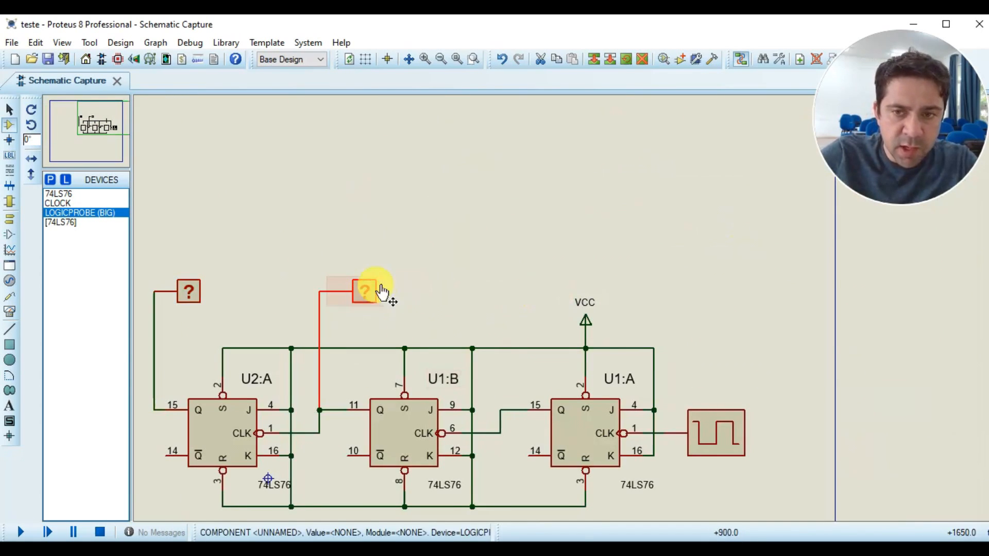
pyautogui.click(594, 58)
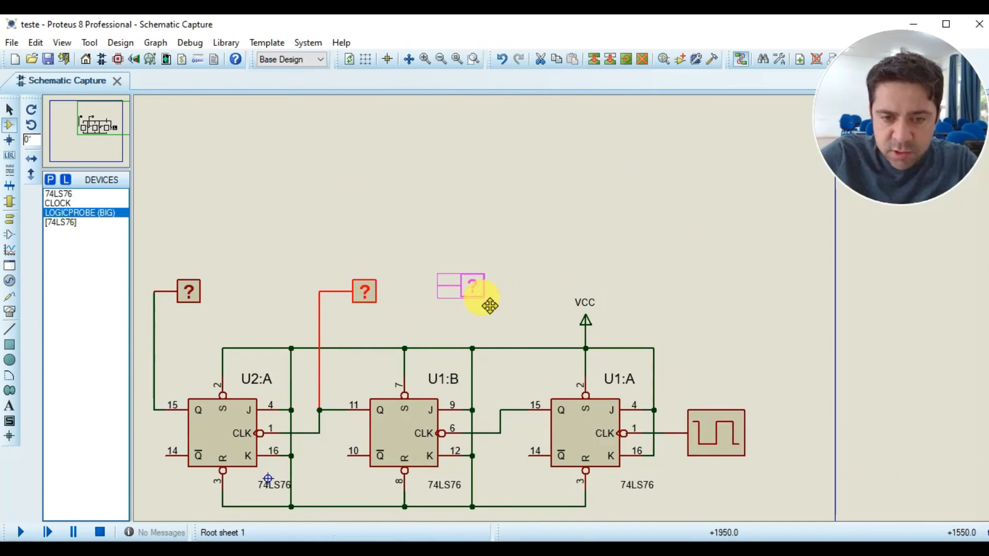
pyautogui.click(560, 308)
pyautogui.rightClick(477, 302)
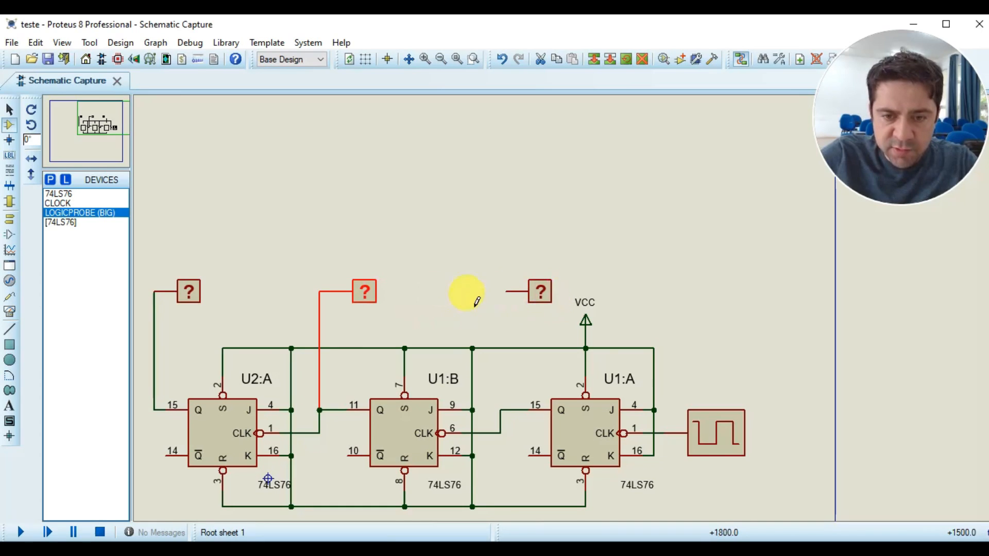
pyautogui.click(511, 292)
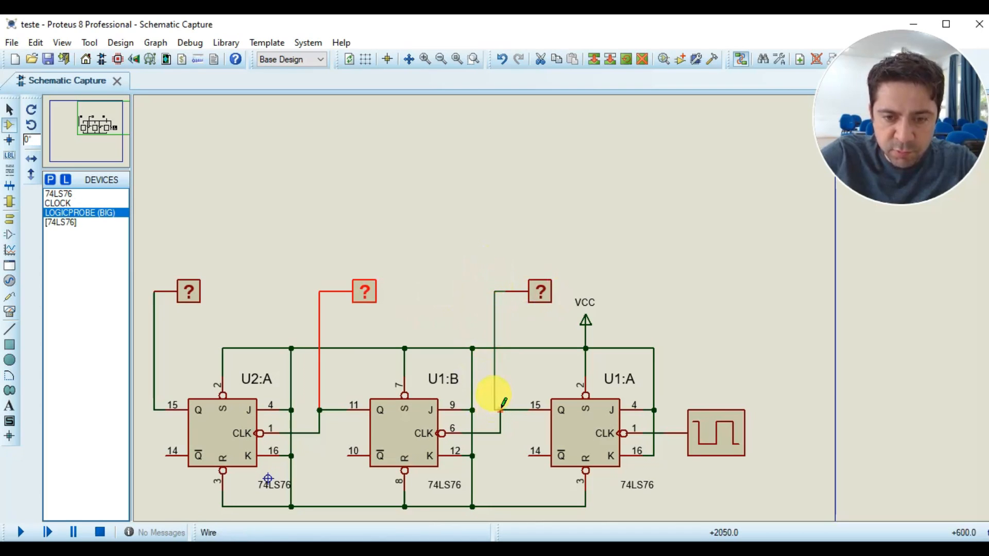
pyautogui.click(502, 409)
# Step: Move the vertical wire of the logic probe above U1:A so it lines up with the junction on U1:A's Q output
pyautogui.rightClick(497, 311)
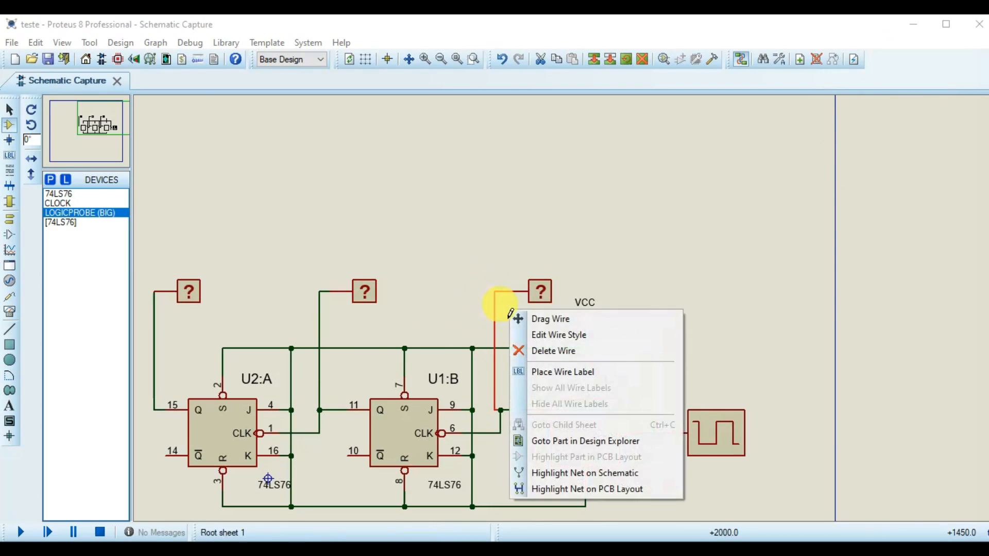
pyautogui.click(532, 319)
pyautogui.scroll(-1, 492, 318)
pyautogui.scroll(2, 512, 346)
pyautogui.scroll(-2, 518, 316)
pyautogui.scroll(1, 520, 316)
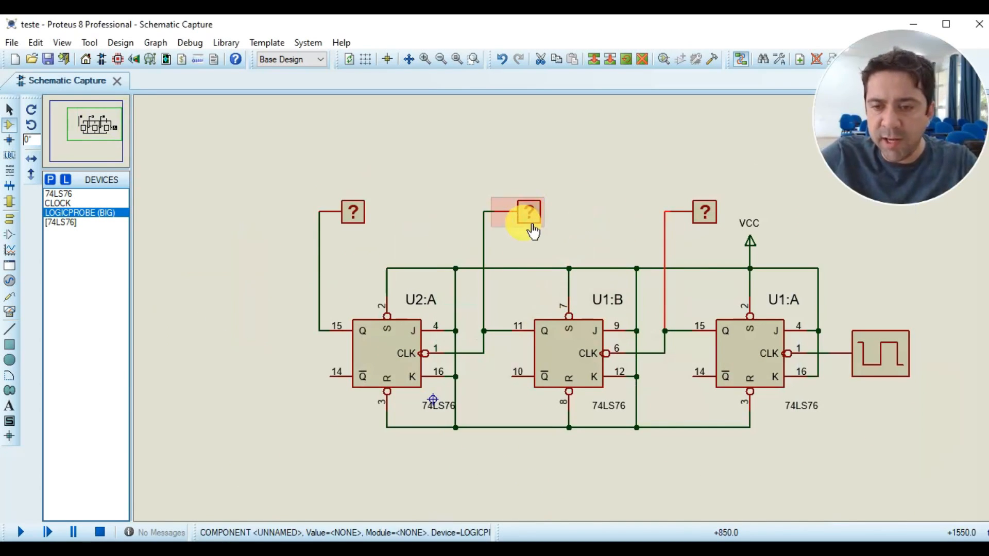
# Step: Frame the whole counter circuit in the view and check the clock source's frequency and initial state in its properties
pyautogui.click(473, 59)
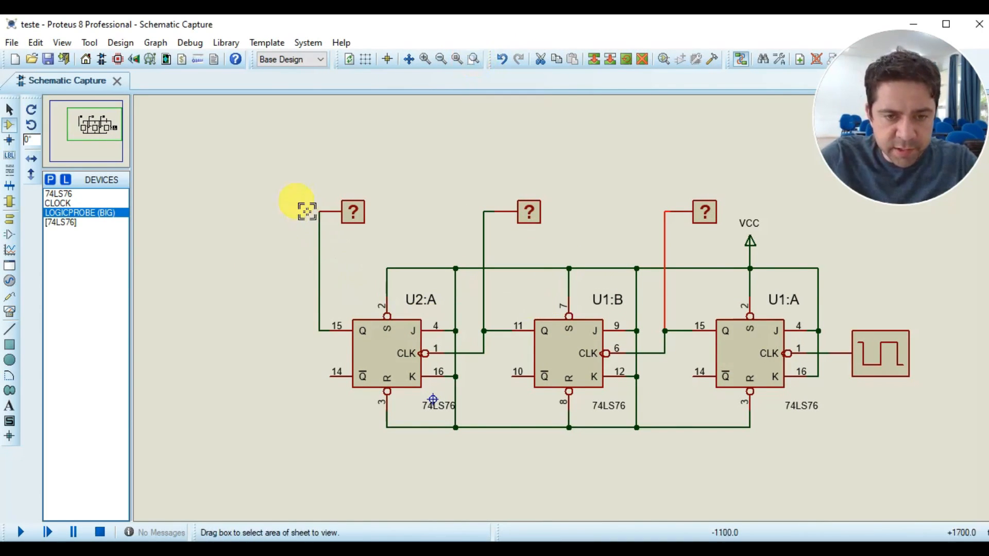
pyautogui.moveTo(298, 176); pyautogui.dragTo(909, 432)
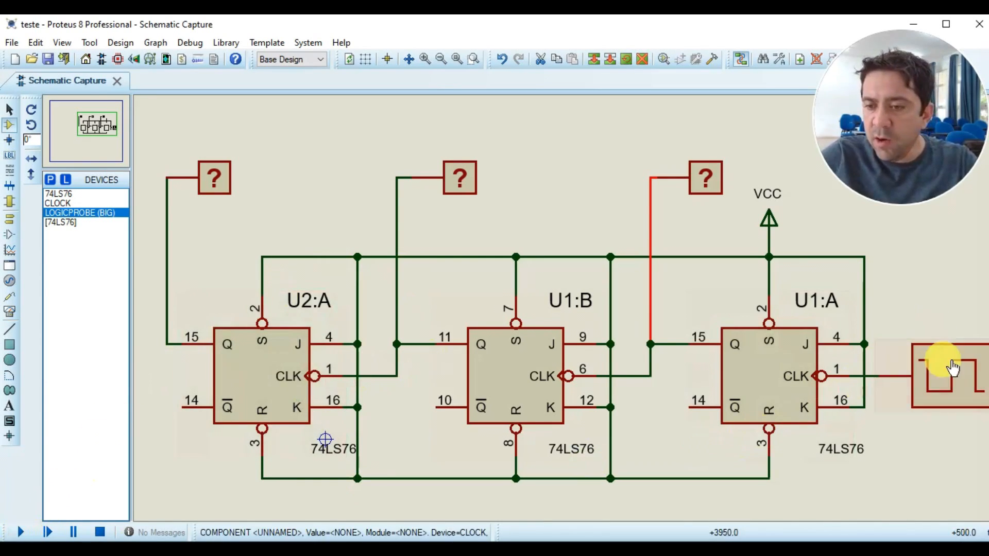
pyautogui.doubleClick(978, 358)
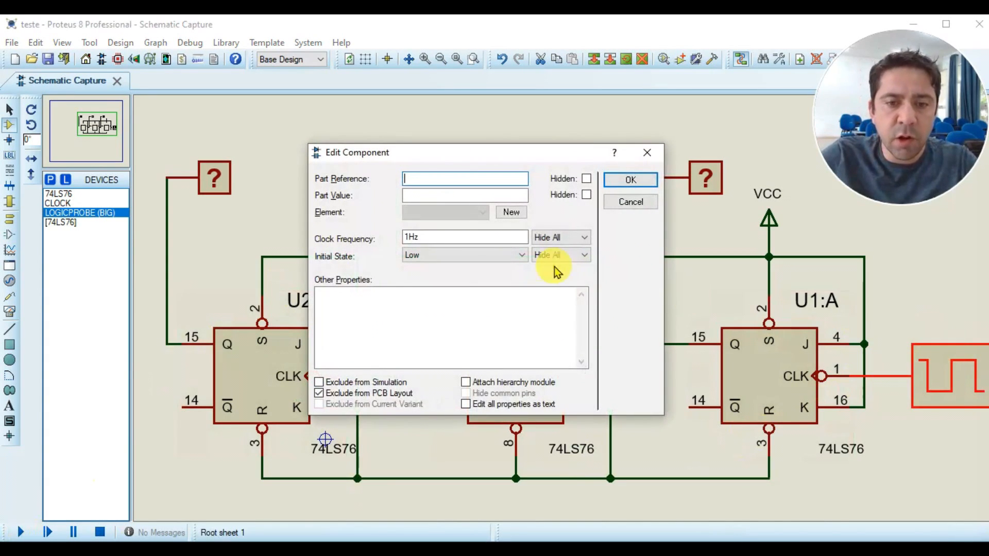
pyautogui.click(626, 179)
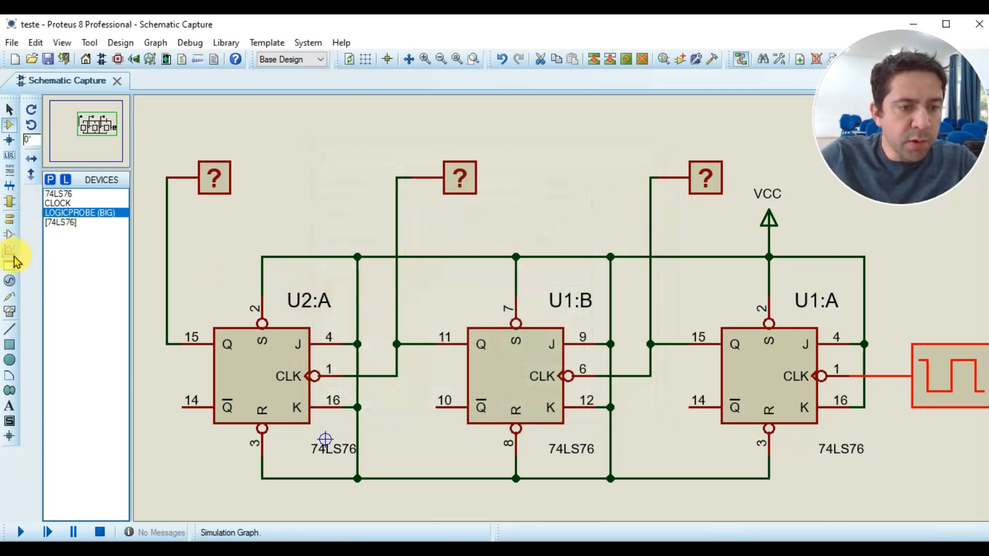
# Step: List the available signal generators, select DCLOCK without placing it, and start the simulation of the counter
pyautogui.click(11, 283)
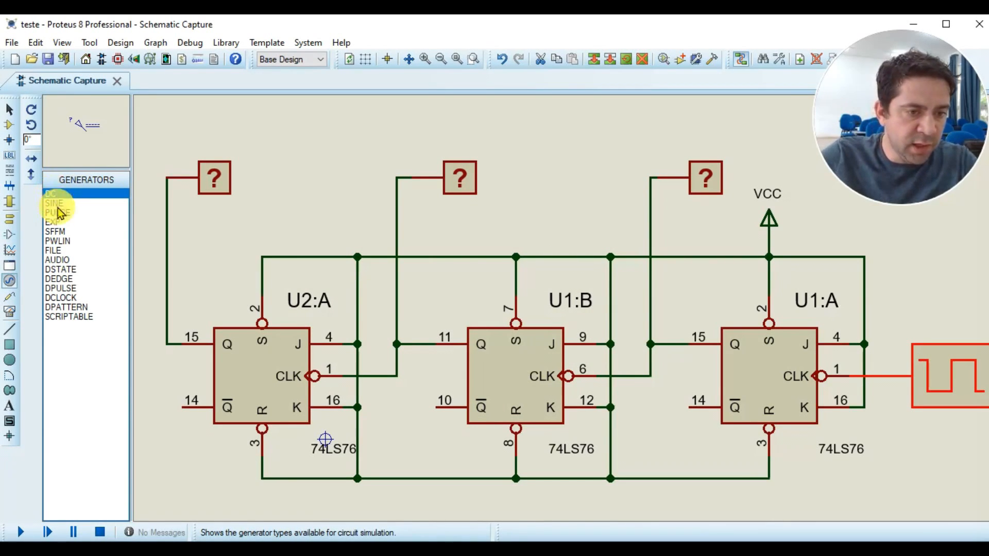
pyautogui.click(57, 298)
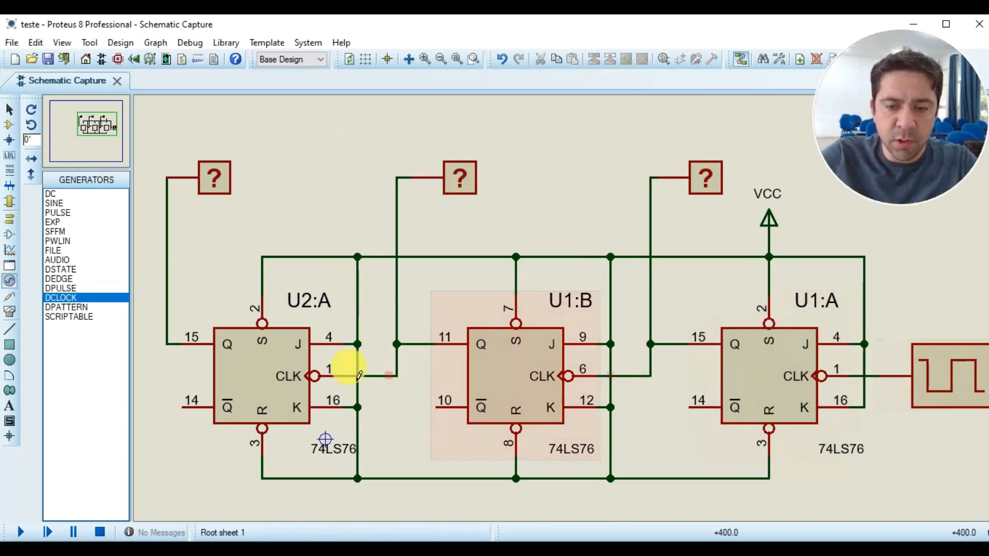
pyautogui.click(20, 533)
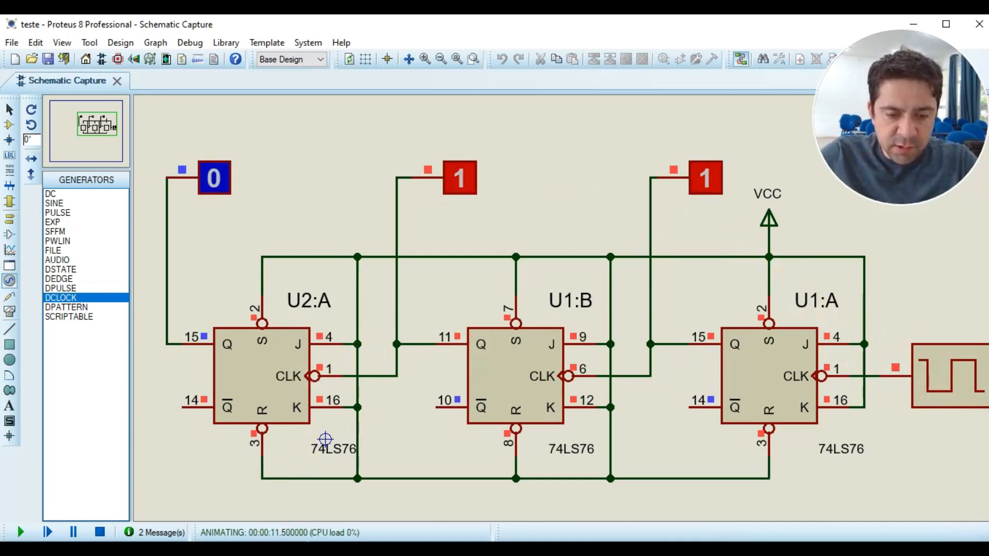
# Step: Switch to the JK truth table image 1.png in Photos, maximize its window and enlarge the table to 345%
pyautogui.click(916, 25)
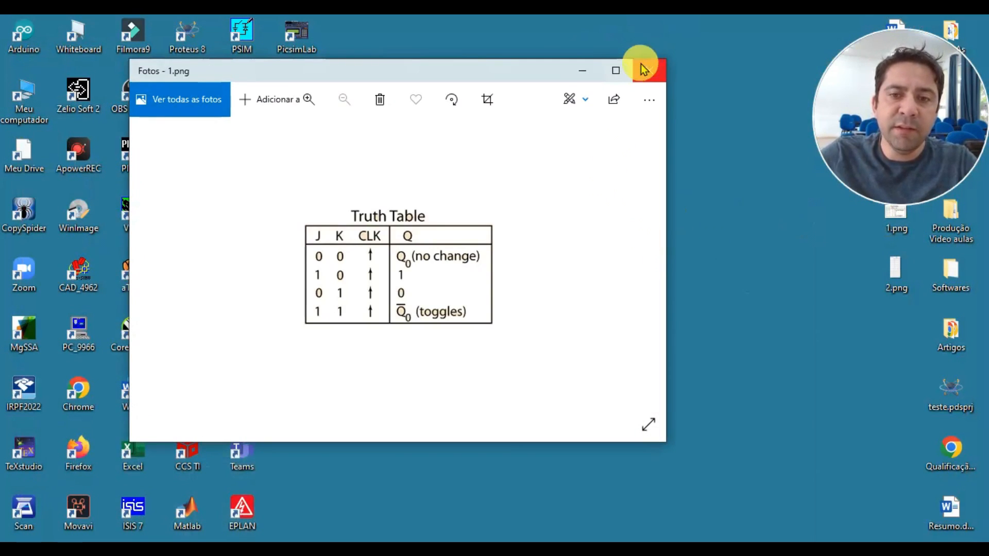
pyautogui.click(623, 69)
pyautogui.click(411, 54)
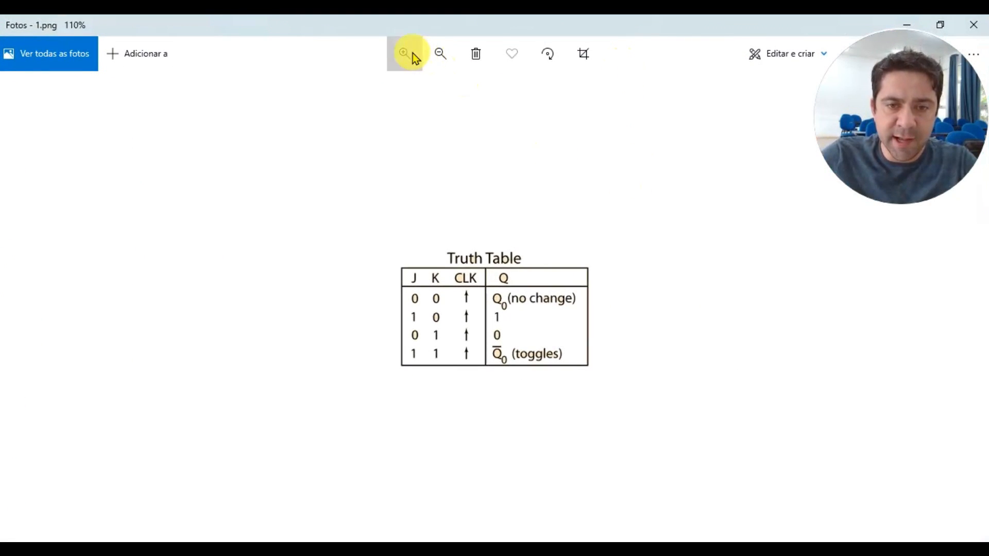
pyautogui.click(408, 55)
pyautogui.click(408, 55)
pyautogui.click(409, 56)
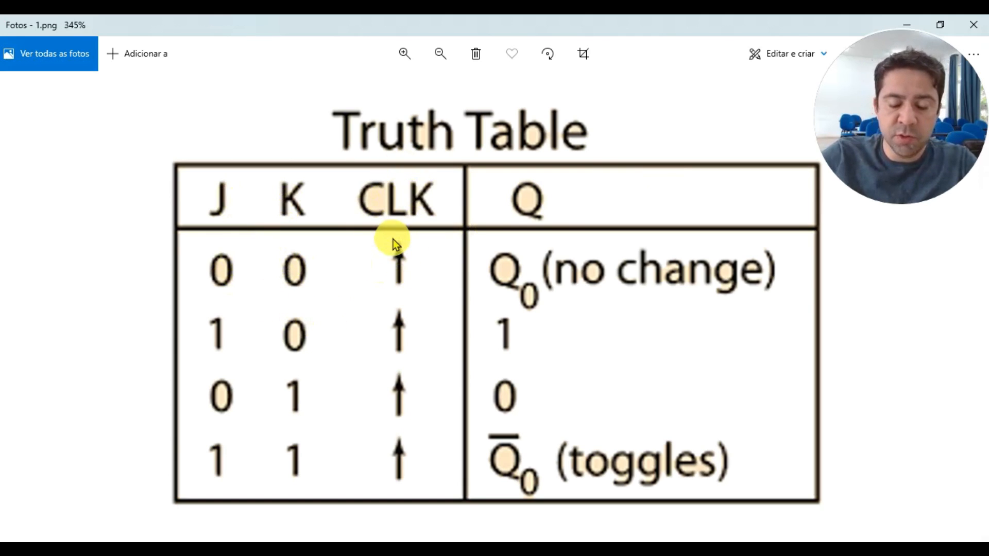
# Step: Switch back to Proteus and examine U1:B's inverted clock input and Q output levels while the simulation runs
pyautogui.click(341, 554)
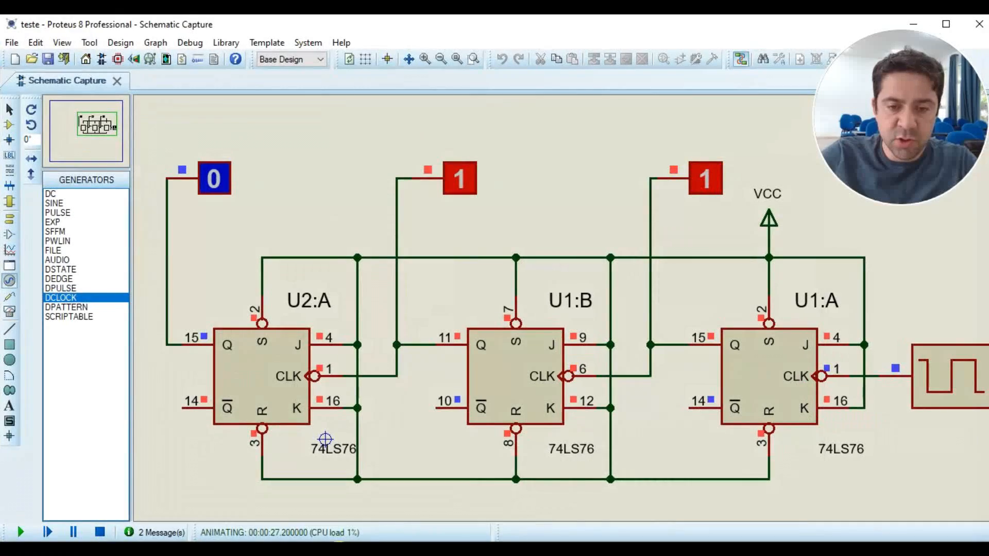
pyautogui.scroll(4, 577, 367)
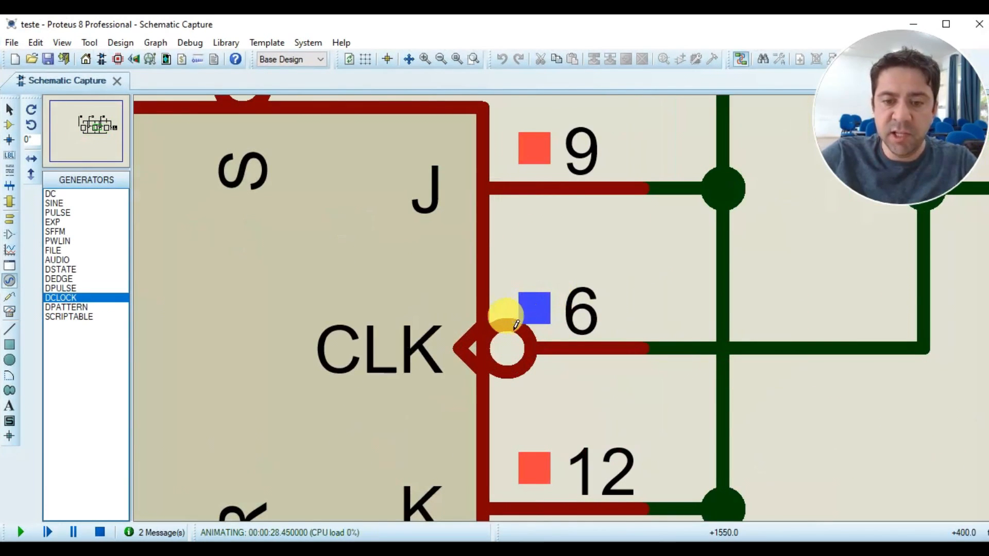
pyautogui.scroll(-4, 420, 356)
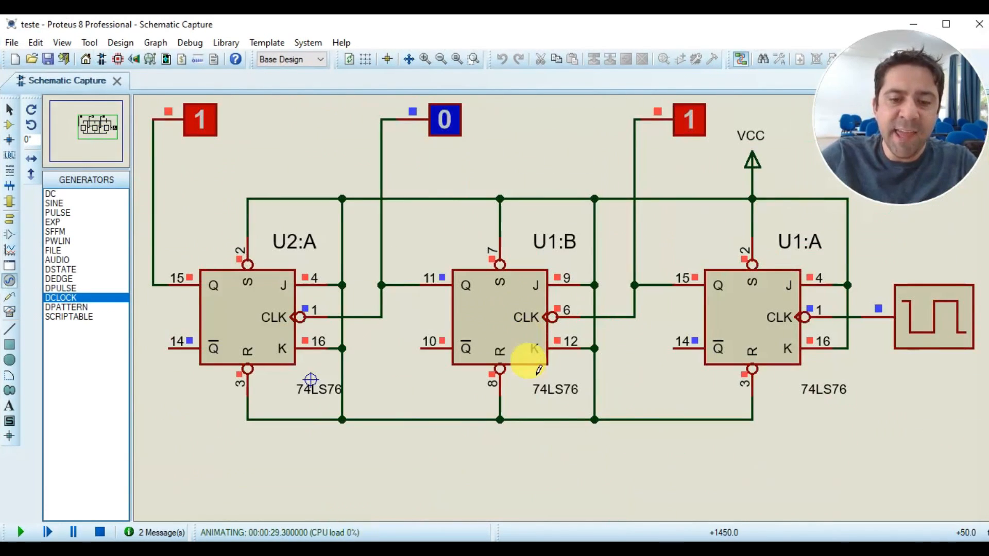
pyautogui.scroll(4, 563, 316)
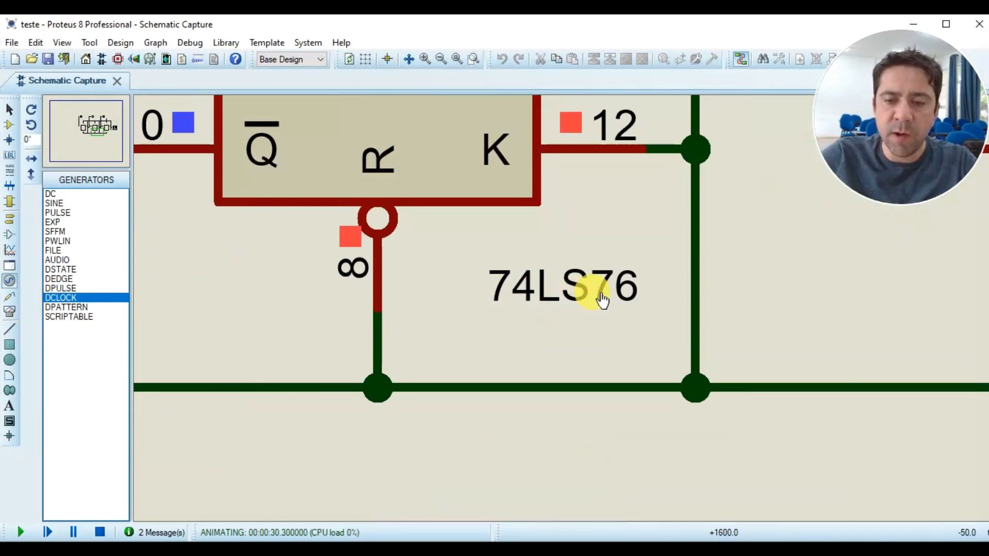
pyautogui.scroll(-3, 590, 291)
pyautogui.scroll(3, 551, 268)
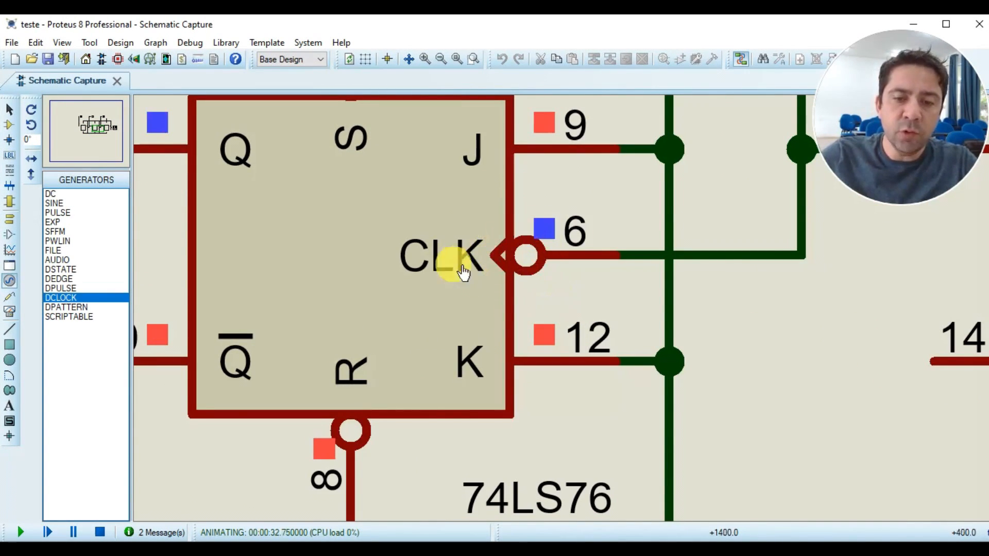
pyautogui.scroll(-1, 510, 262)
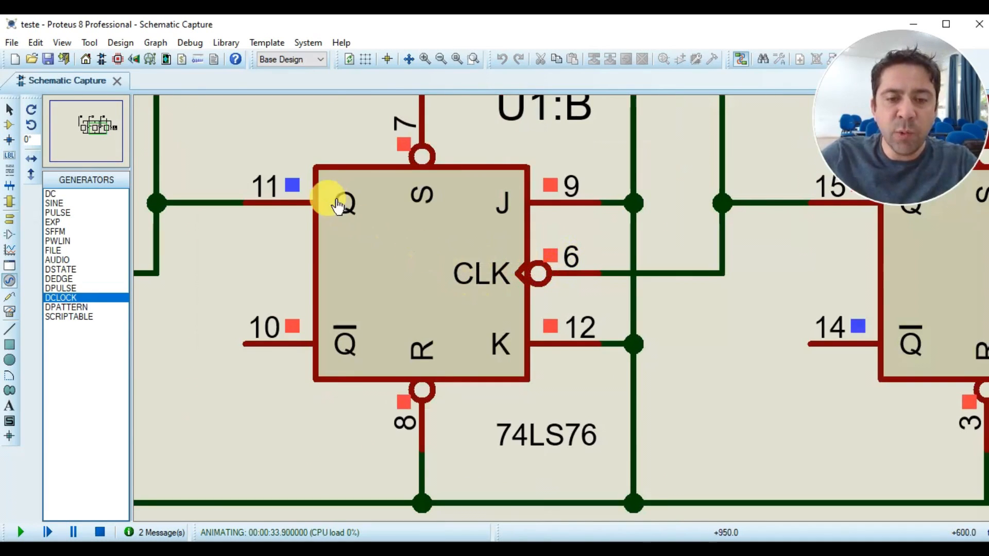
pyautogui.scroll(2, 544, 256)
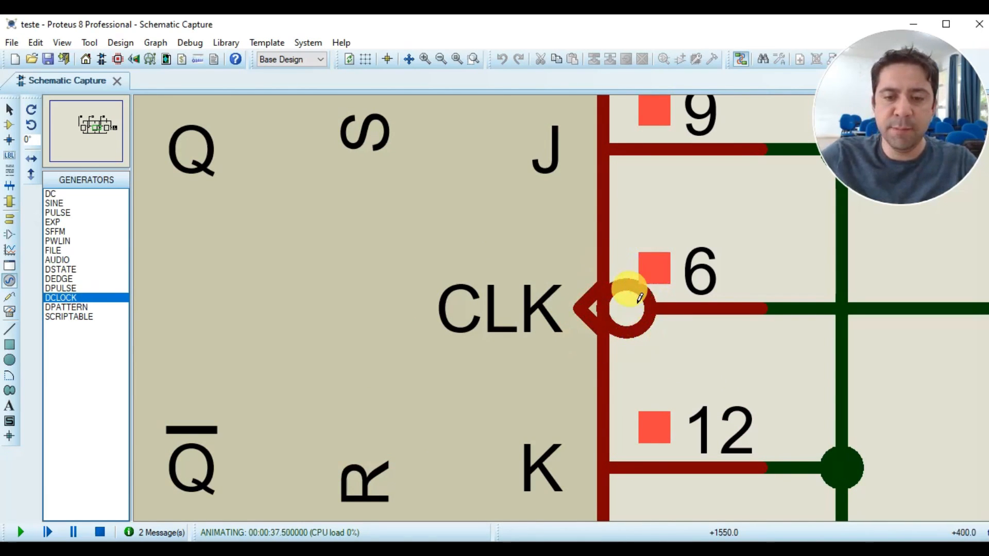
pyautogui.scroll(-3, 570, 294)
pyautogui.scroll(2, 547, 289)
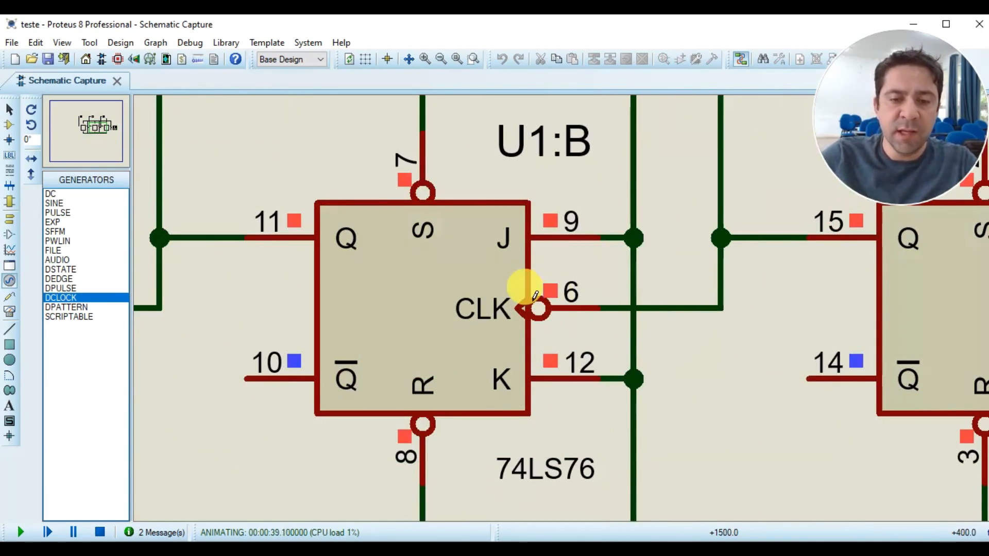
pyautogui.scroll(1, 536, 295)
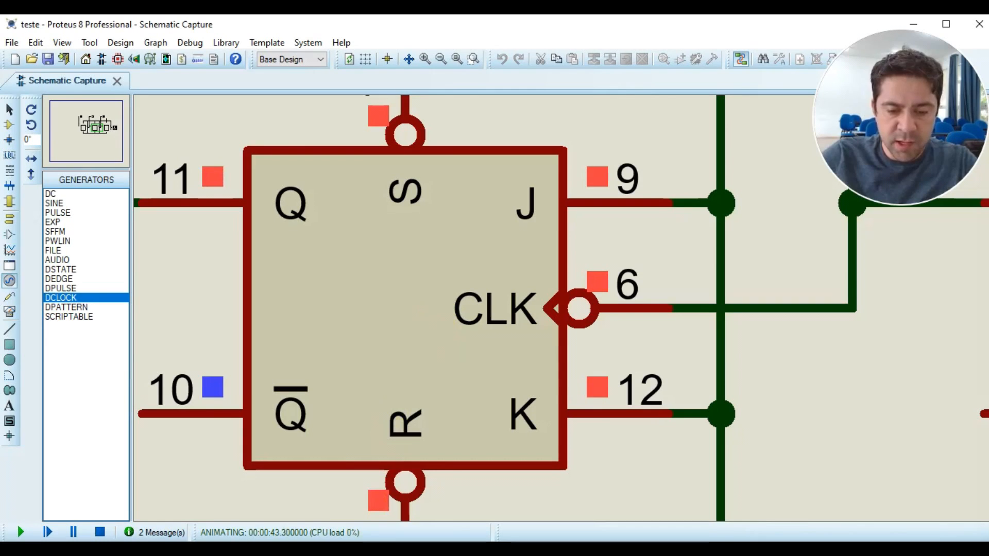
# Step: Switch to Photos to review the JK truth table again and close the image
pyautogui.moveTo(372, 550)
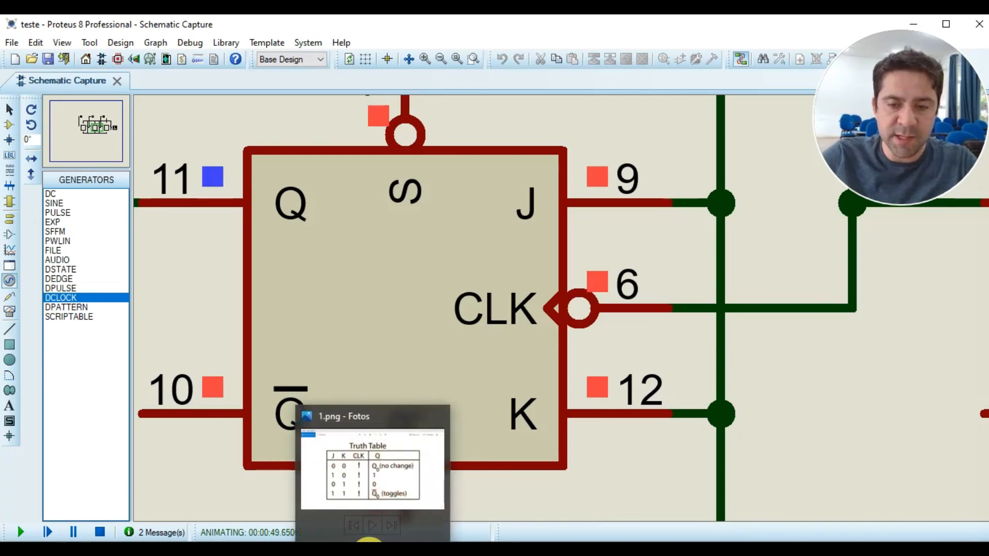
pyautogui.click(393, 536)
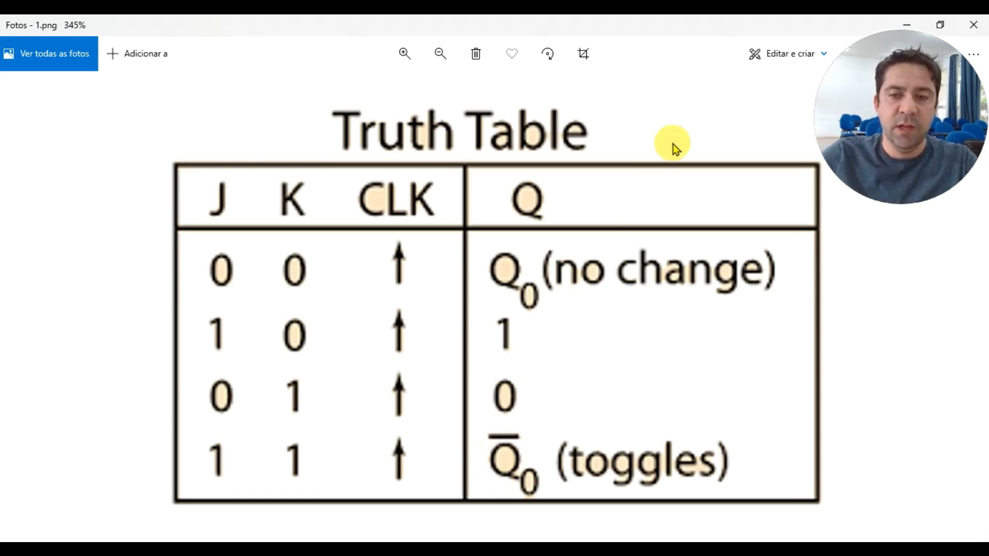
pyautogui.doubleClick(690, 34)
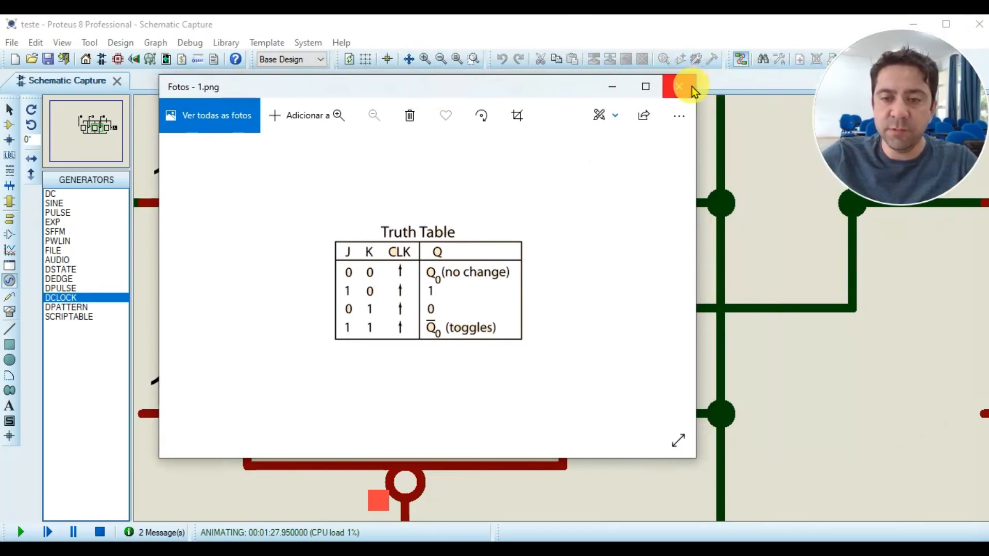
pyautogui.click(691, 87)
# Step: Examine in the running simulation how U1:A's Q output drives U1:B's clock input and when U1:B's output toggles
pyautogui.scroll(-2, 529, 309)
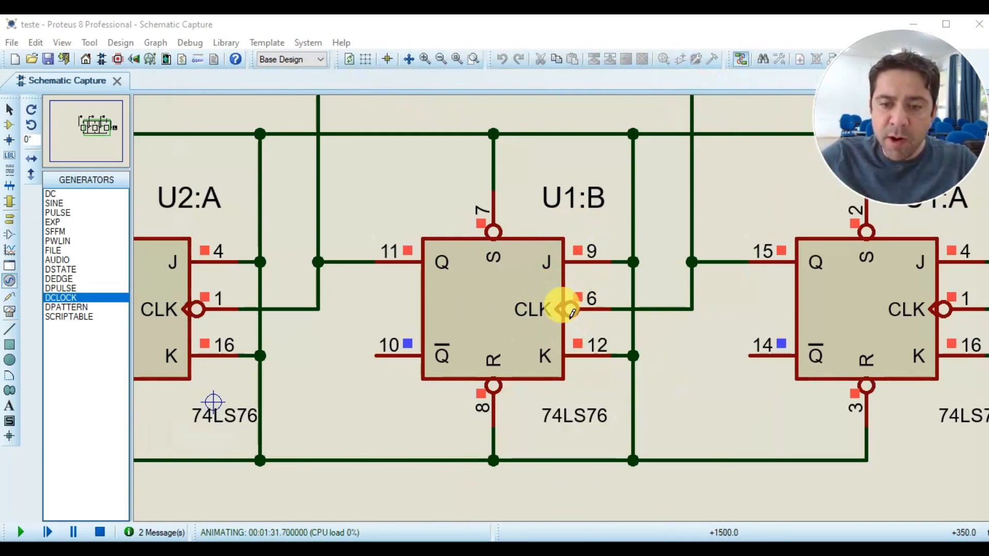
pyautogui.scroll(2, 567, 301)
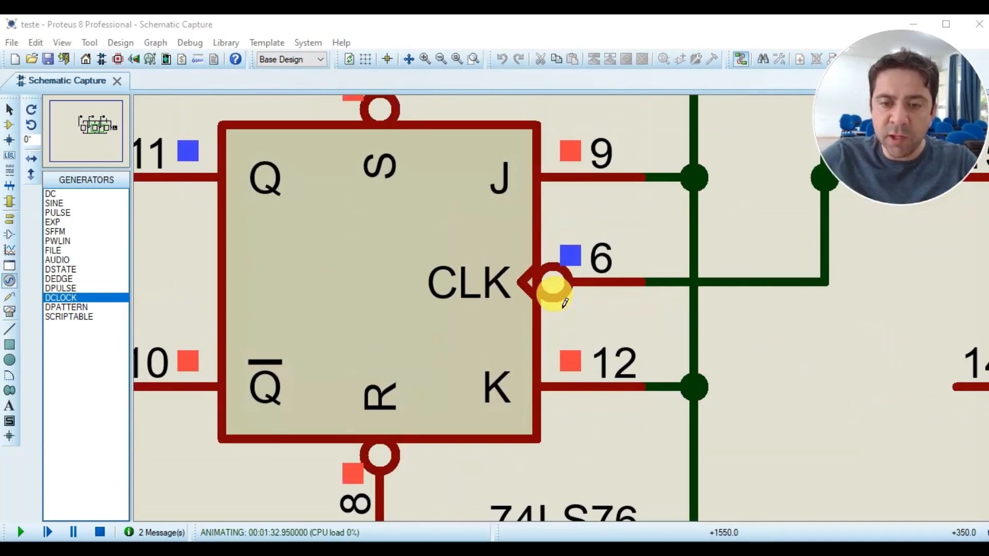
pyautogui.scroll(-2, 565, 303)
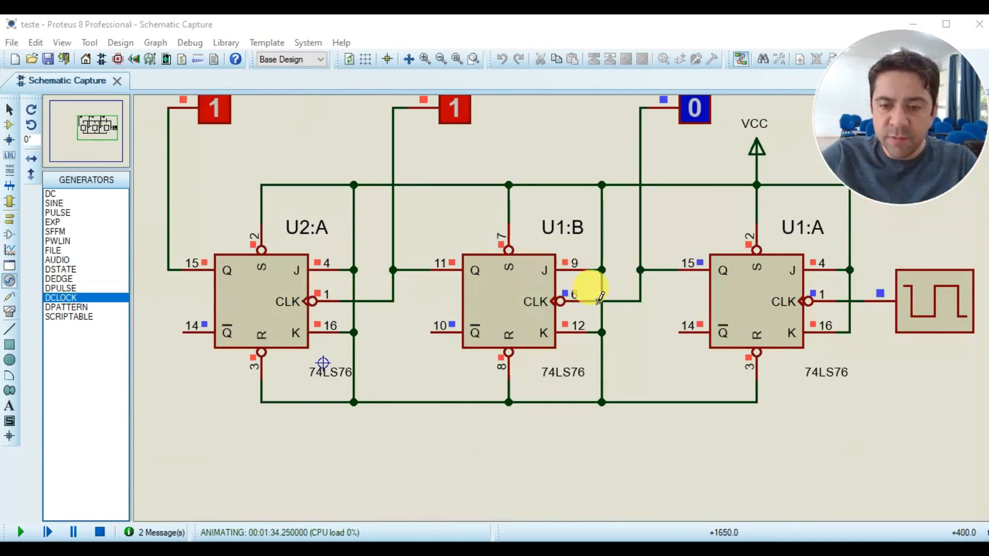
pyautogui.scroll(2, 813, 288)
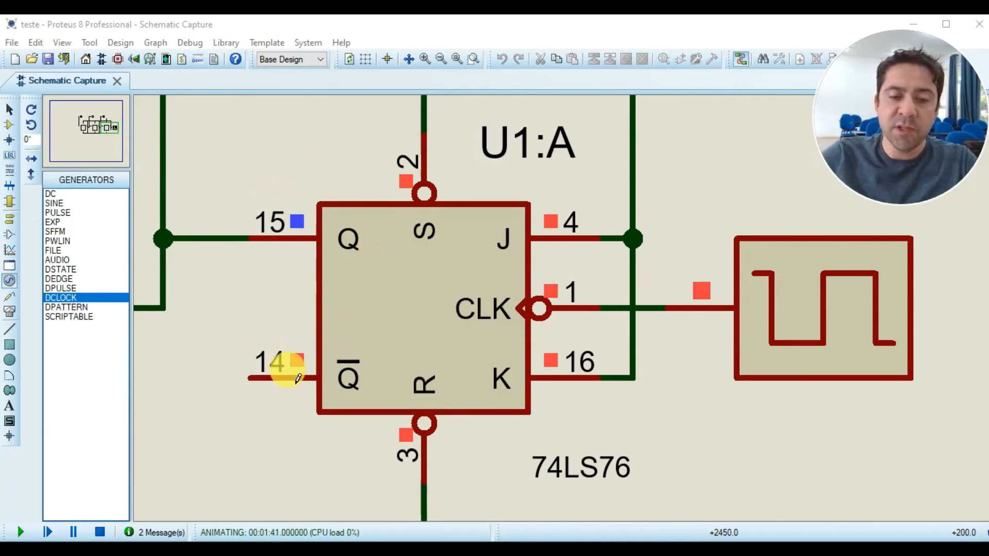
pyautogui.scroll(-1, 287, 369)
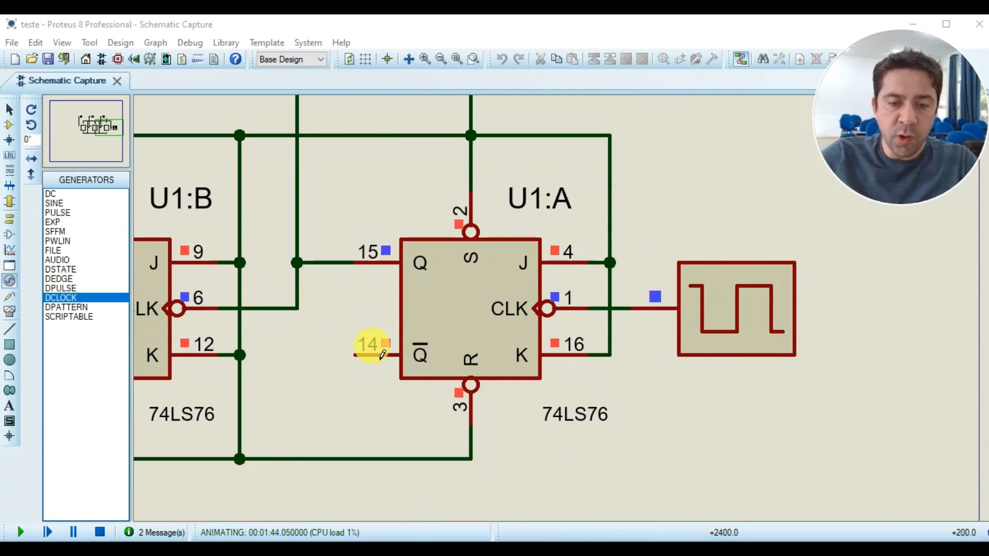
pyautogui.scroll(2, 360, 250)
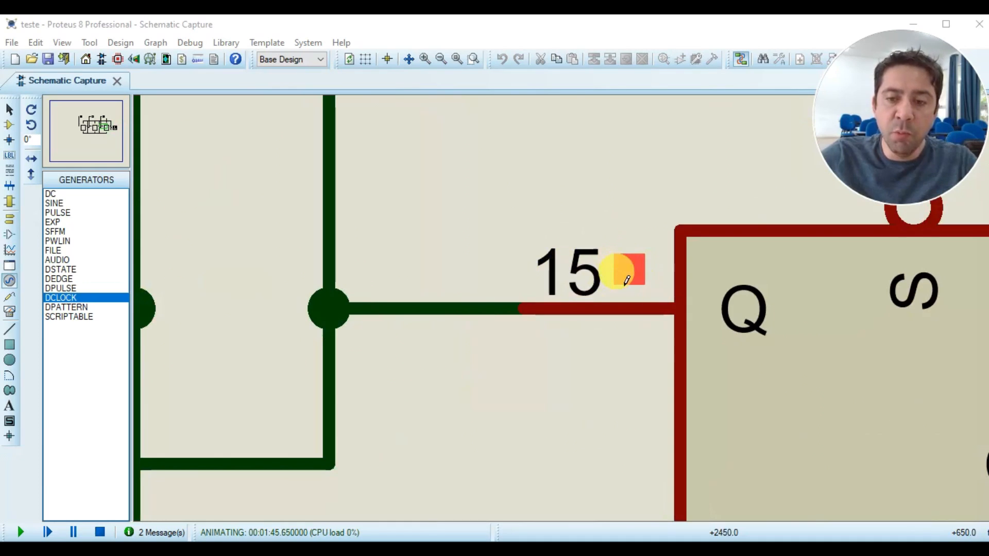
pyautogui.scroll(-2, 591, 304)
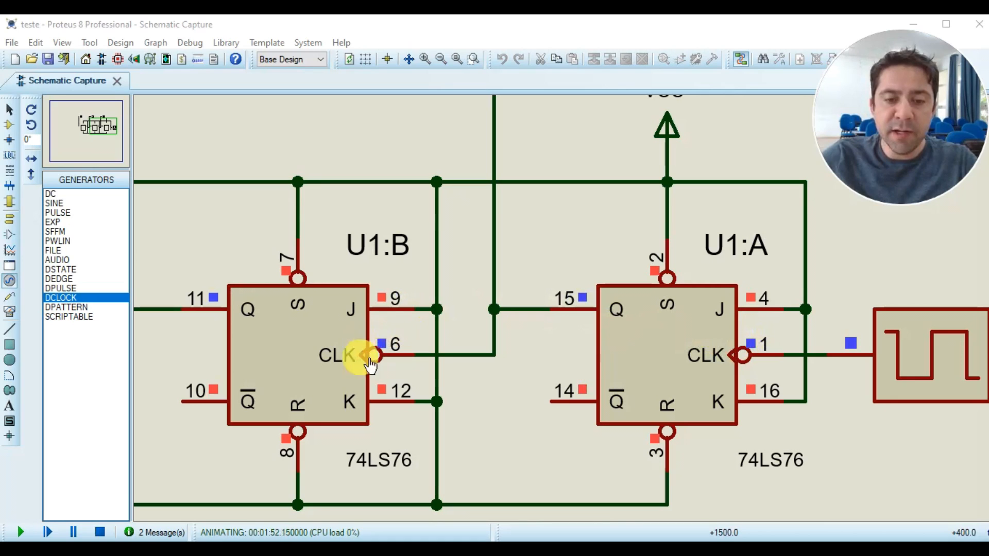
pyautogui.scroll(2, 367, 357)
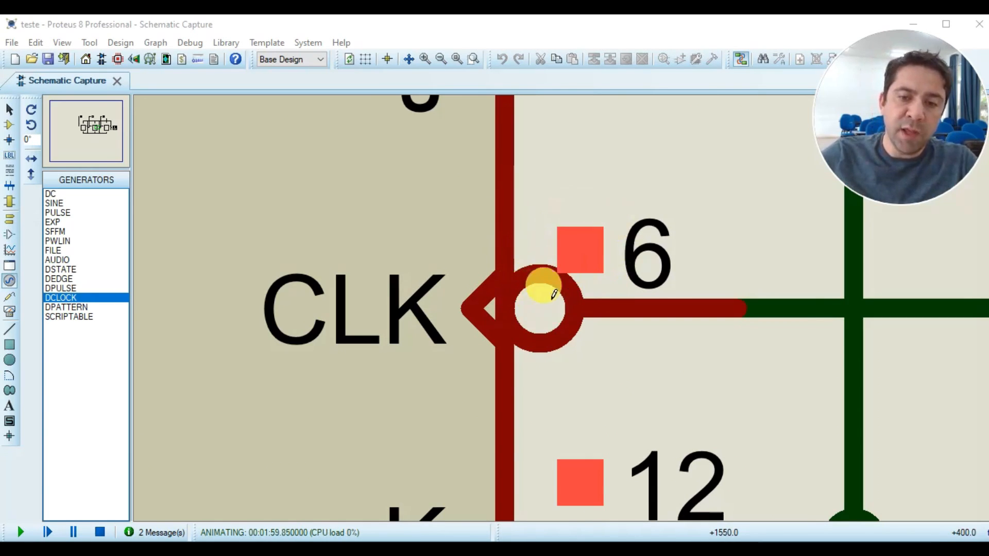
pyautogui.scroll(-3, 546, 297)
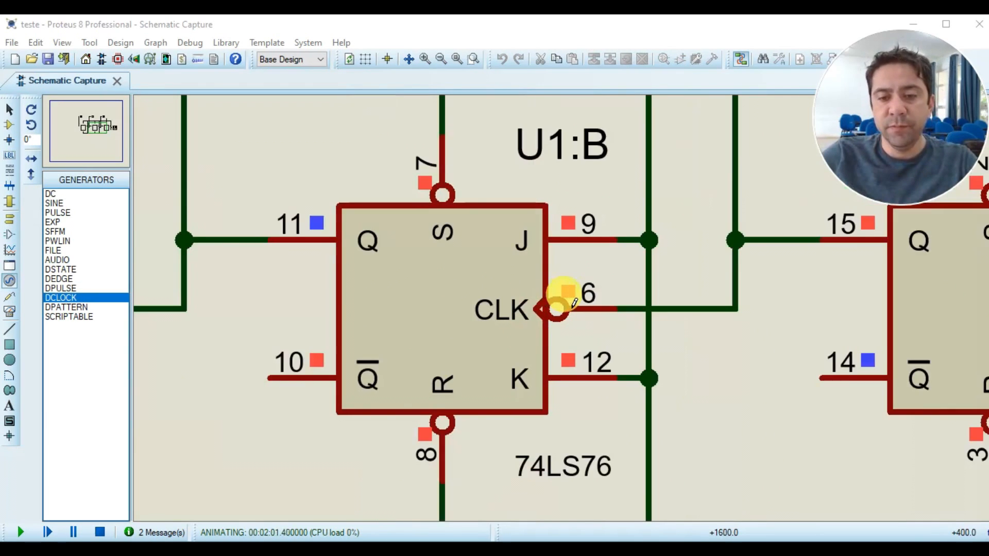
pyautogui.scroll(3, 567, 294)
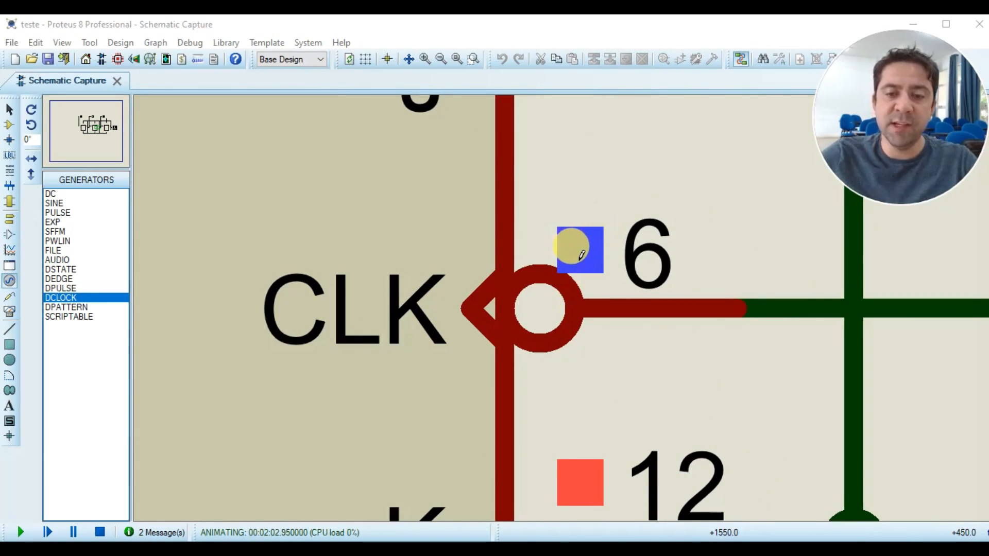
pyautogui.scroll(-4, 581, 254)
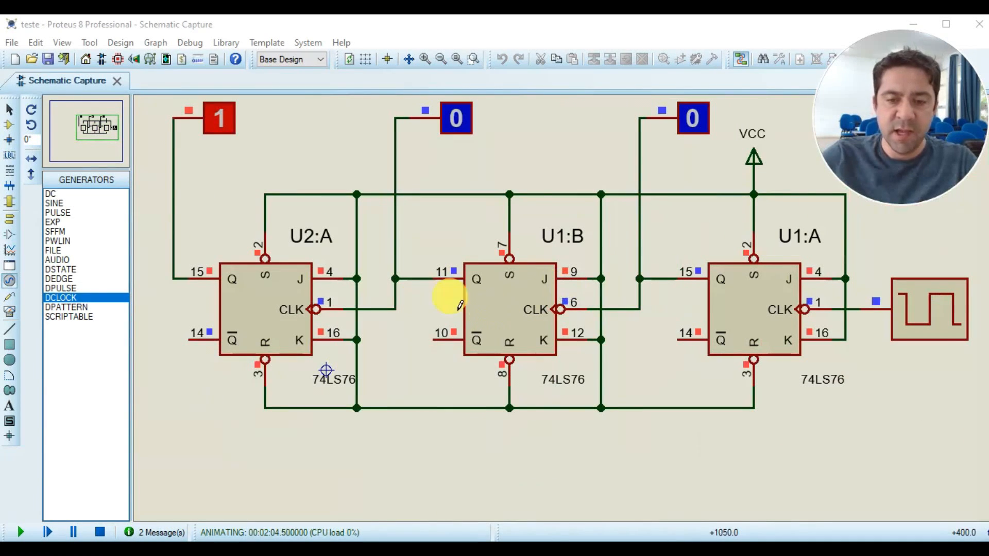
# Step: Examine in the running simulation how the clock generator drives U1:A's inverted clock input and how U1:A's Q output feeds U1:B
pyautogui.scroll(5, 317, 308)
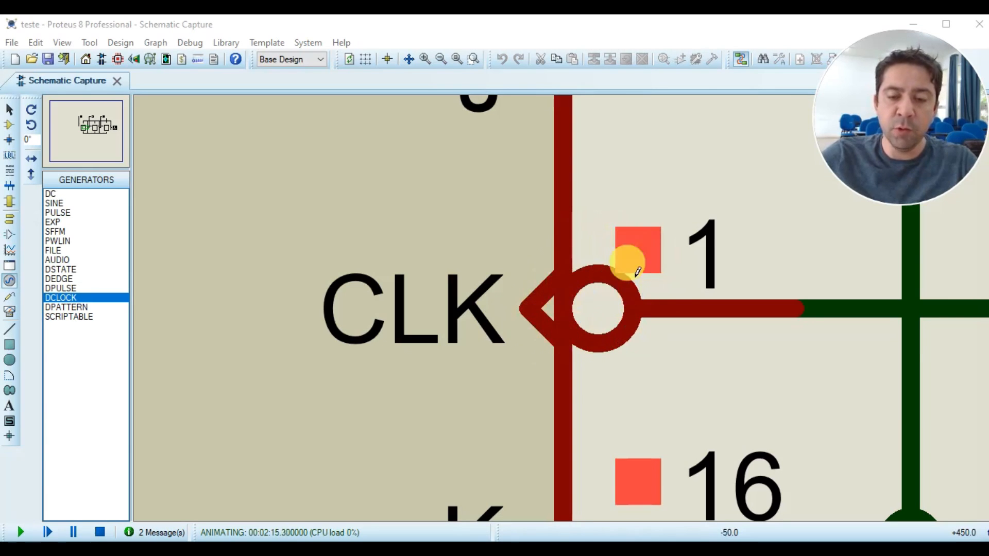
pyautogui.scroll(-3, 562, 309)
pyautogui.scroll(-2, 565, 315)
pyautogui.scroll(3, 558, 289)
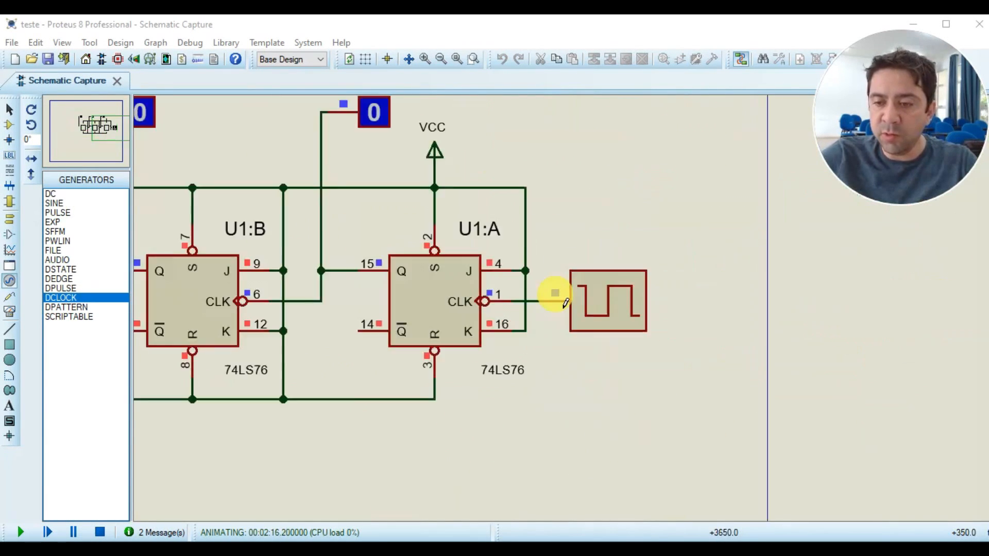
pyautogui.scroll(-2, 551, 289)
pyautogui.scroll(3, 539, 301)
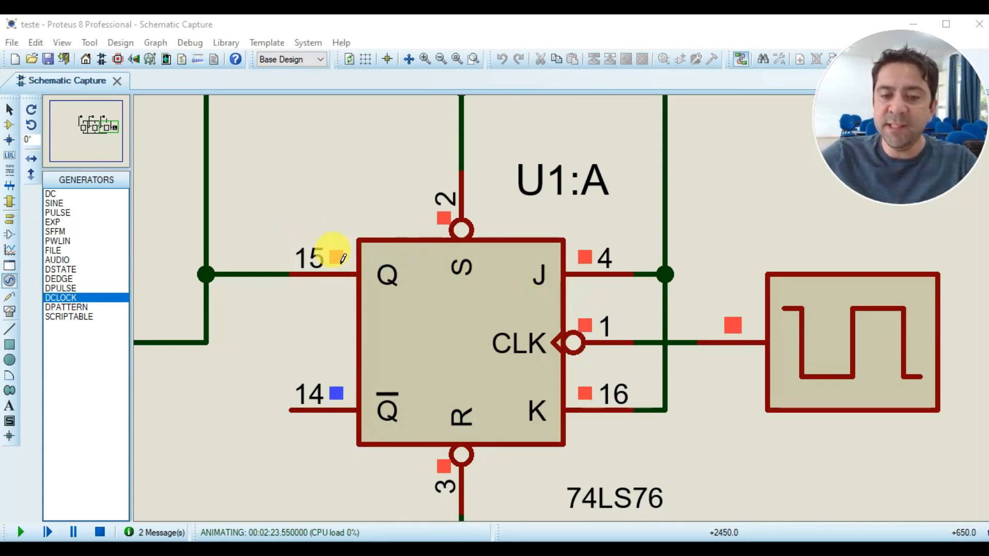
pyautogui.scroll(-3, 546, 309)
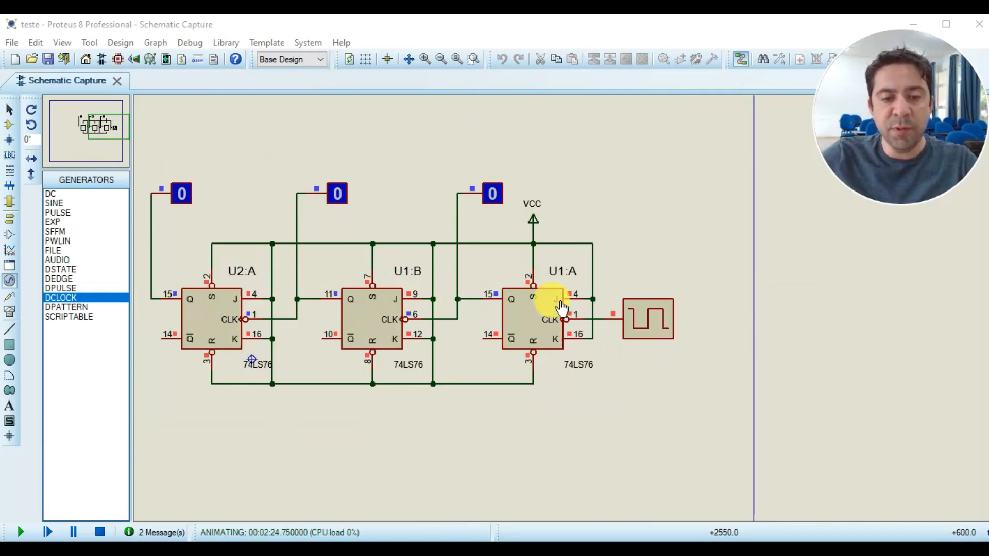
pyautogui.scroll(3, 618, 320)
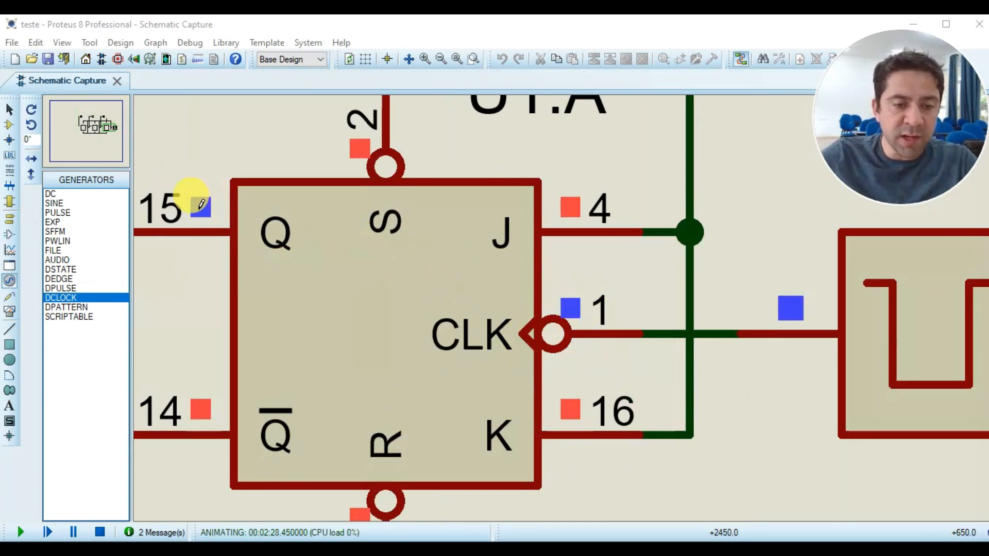
pyautogui.scroll(-1, 202, 206)
pyautogui.scroll(1, 324, 247)
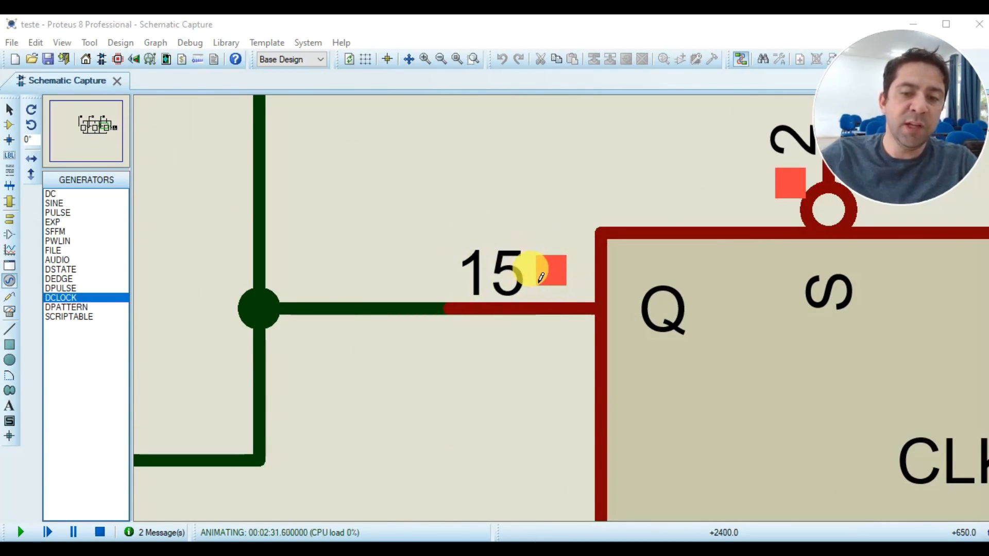
pyautogui.scroll(3, 560, 298)
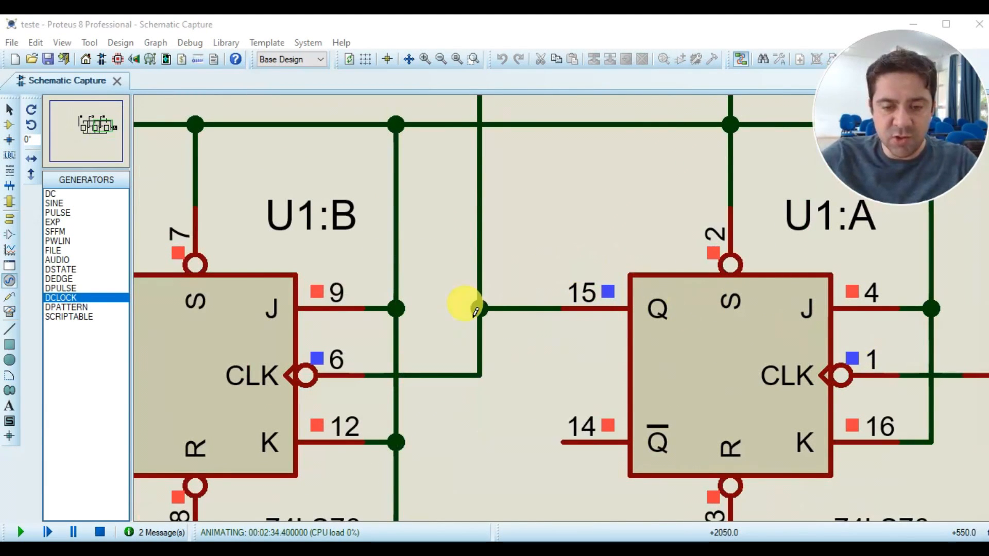
pyautogui.scroll(-3, 472, 311)
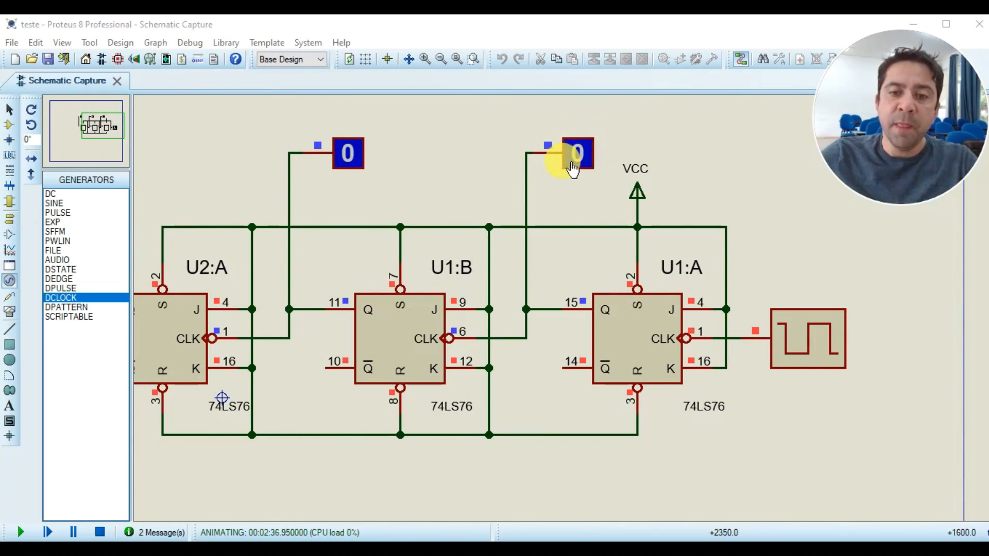
# Step: Watch the logic probe on U1:A's Q output up close to follow how often the first counter bit toggles
pyautogui.scroll(-1, 311, 168)
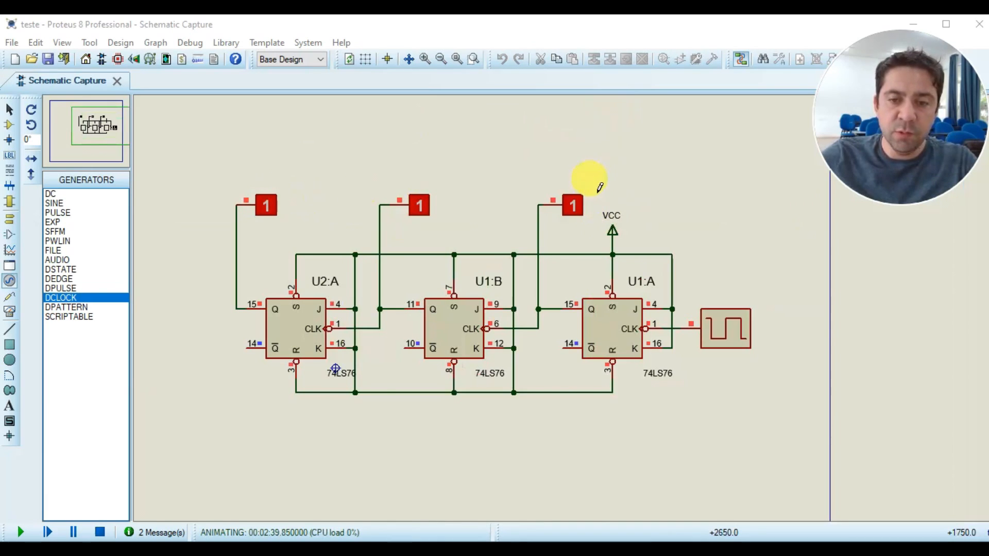
pyautogui.scroll(2, 561, 208)
pyautogui.click(565, 303)
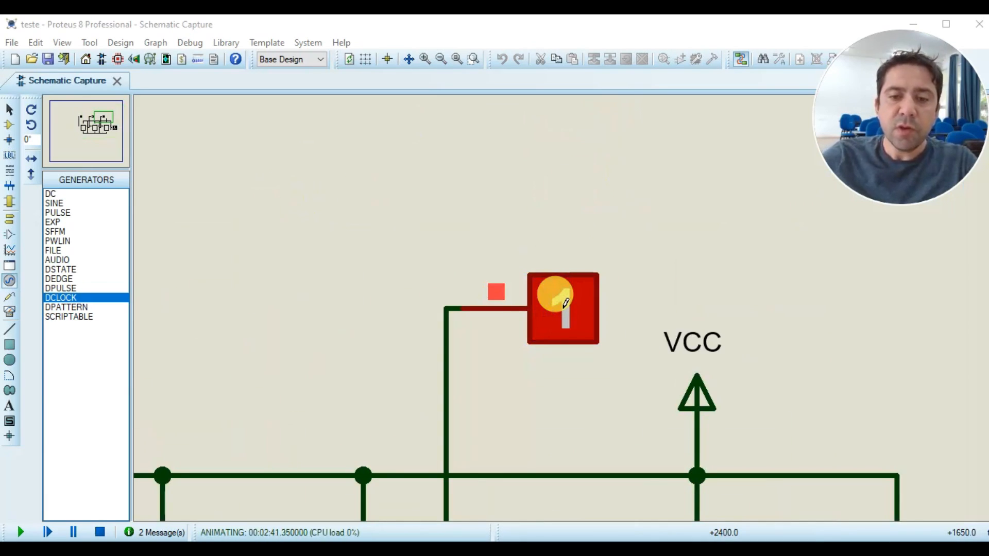
pyautogui.click(565, 303)
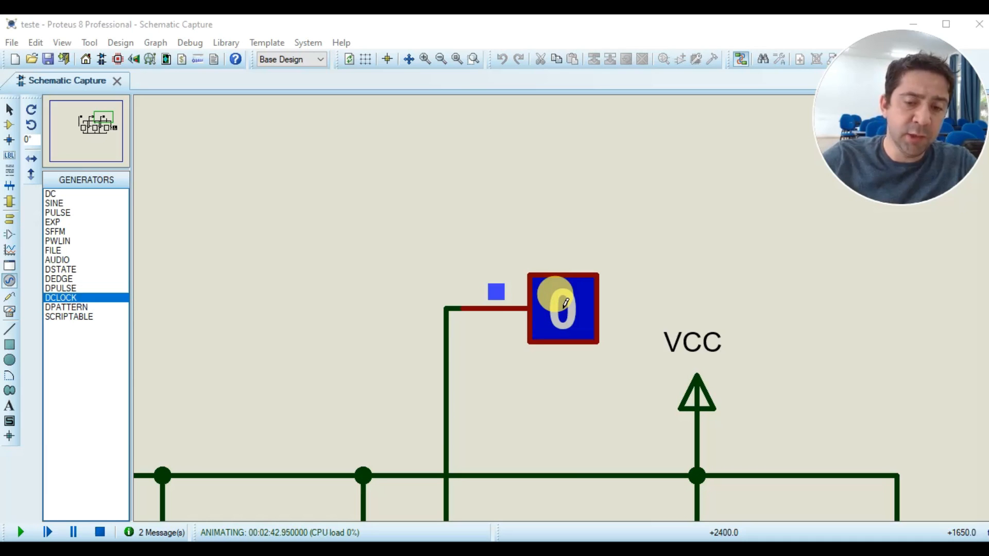
pyautogui.click(565, 303)
pyautogui.click(565, 303)
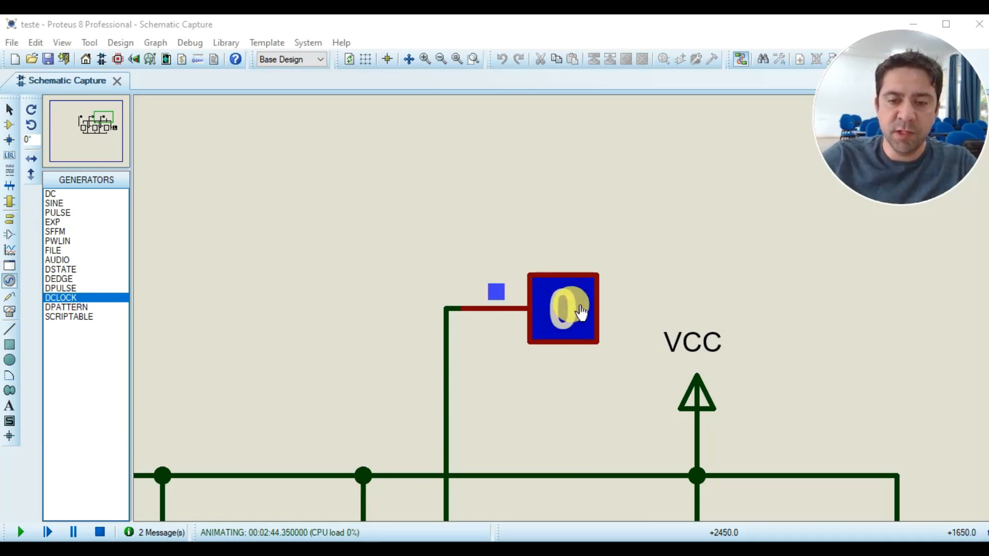
pyautogui.click(565, 325)
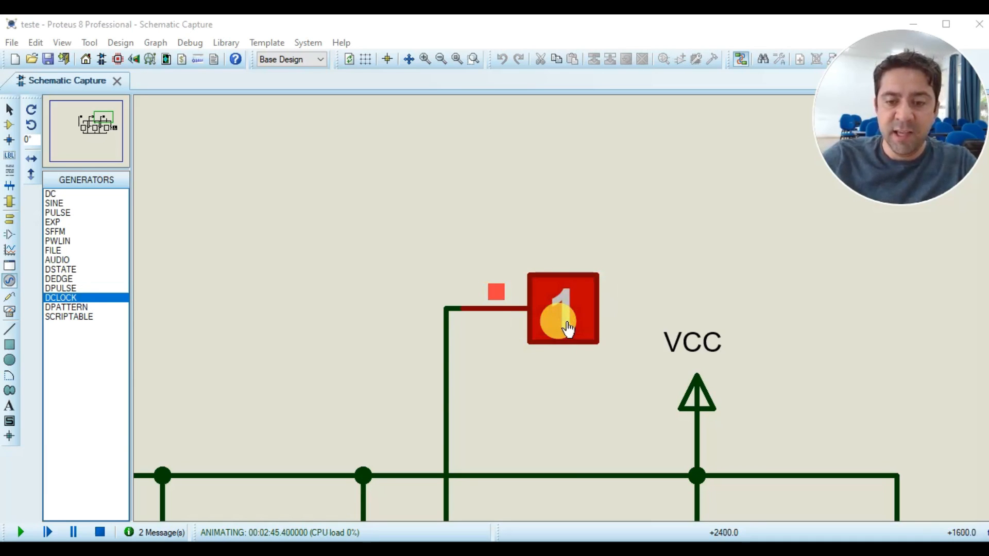
pyautogui.click(567, 328)
pyautogui.click(566, 327)
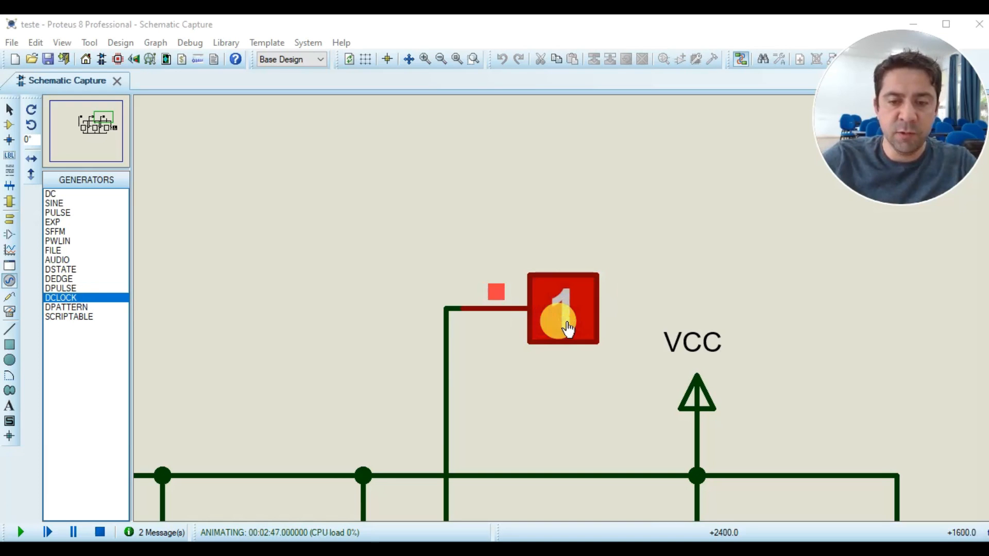
pyautogui.click(566, 327)
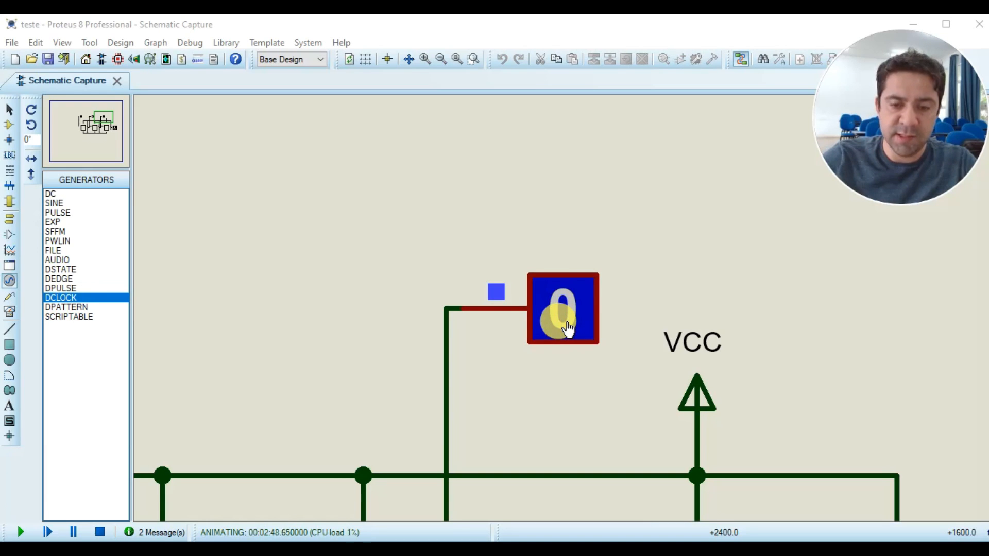
pyautogui.click(566, 326)
# Step: Watch the logic probe on U1:B's Q output up close to compare its toggling rate with the first stage
pyautogui.scroll(-3, 566, 325)
pyautogui.scroll(3, 386, 294)
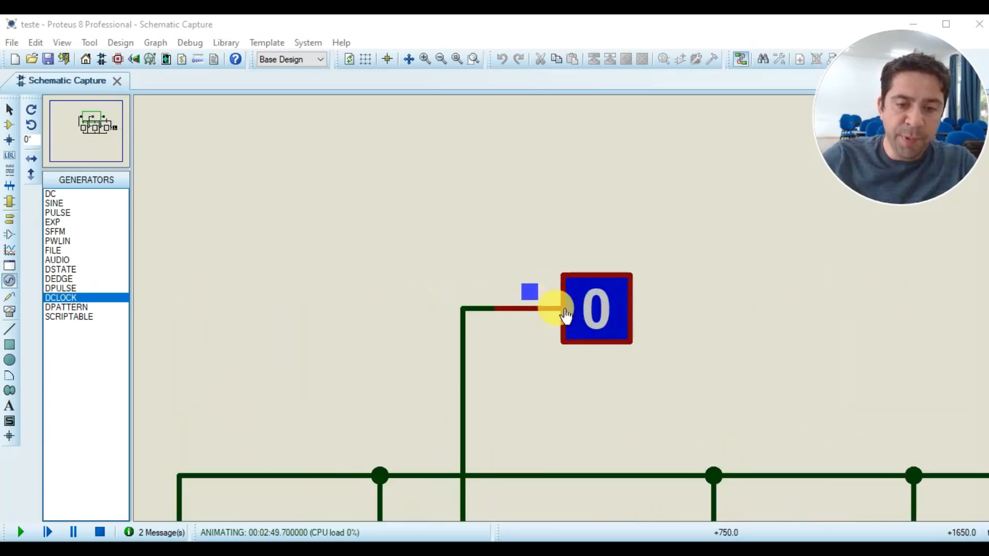
pyautogui.scroll(1, 565, 315)
pyautogui.click(620, 311)
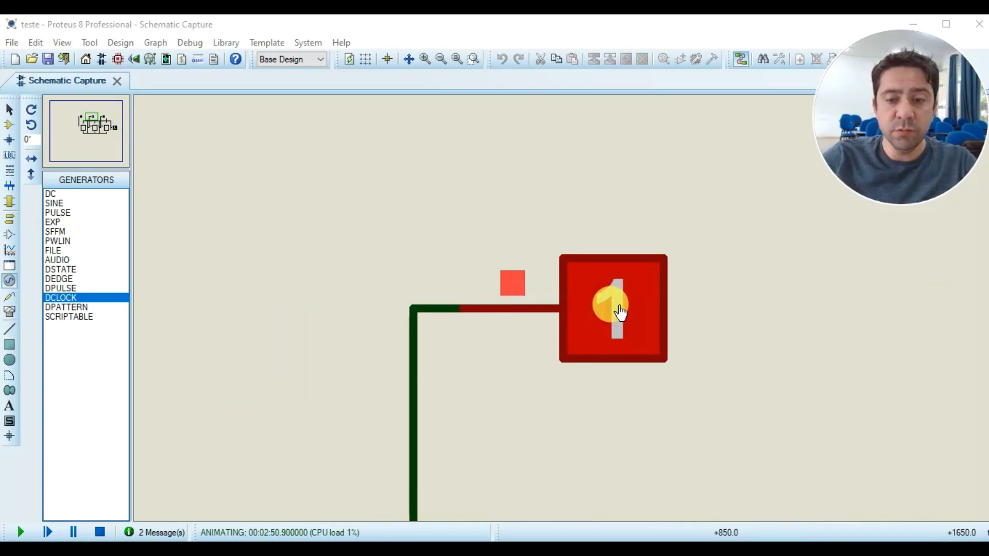
pyautogui.click(620, 311)
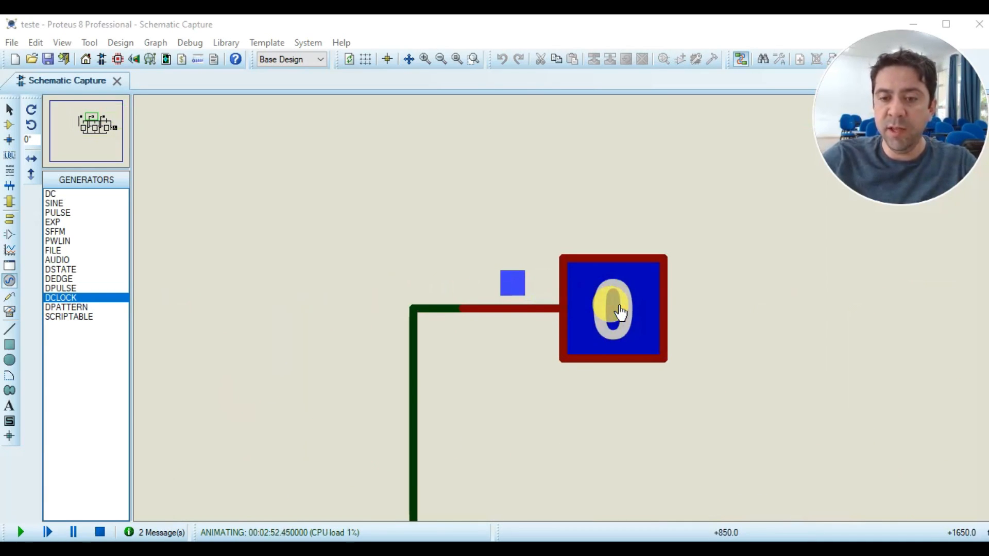
pyautogui.click(620, 312)
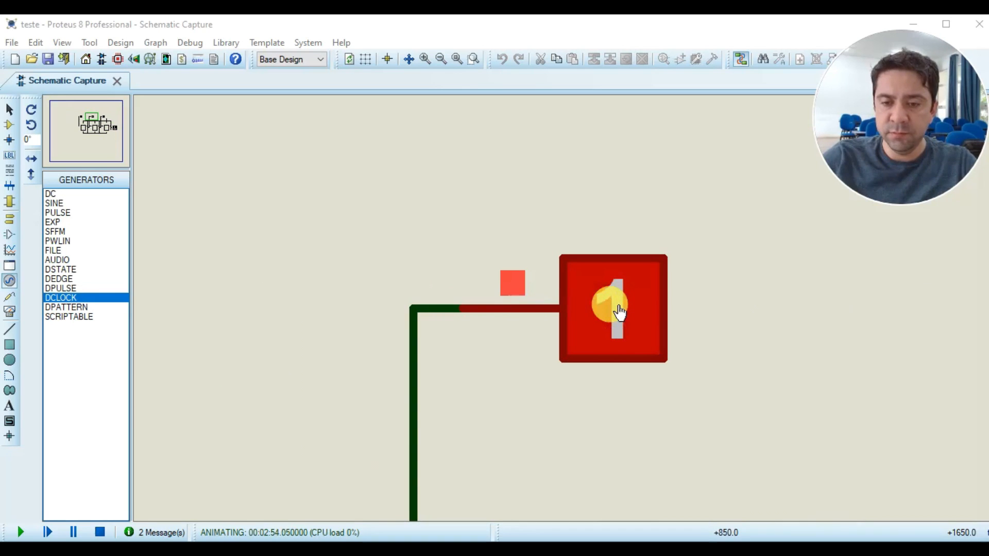
# Step: Watch the logic probe on U2:A's Q output up close to follow the toggling of the third counter bit
pyautogui.scroll(-4, 619, 312)
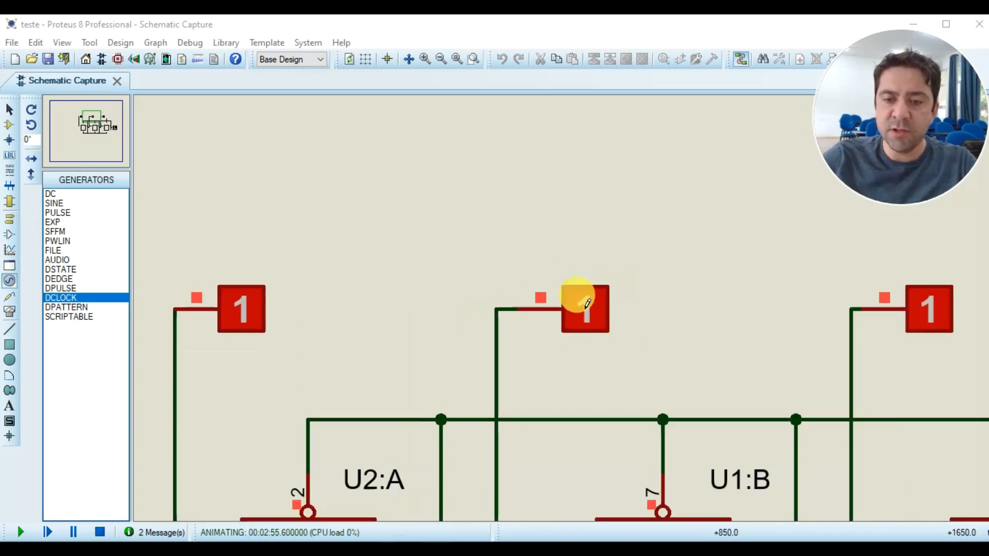
pyautogui.scroll(5, 419, 308)
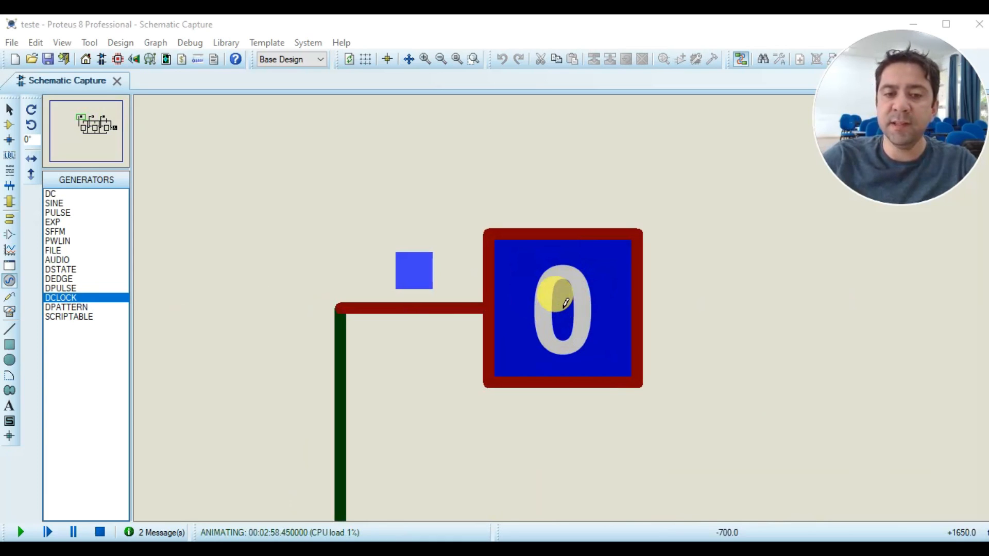
pyautogui.click(566, 303)
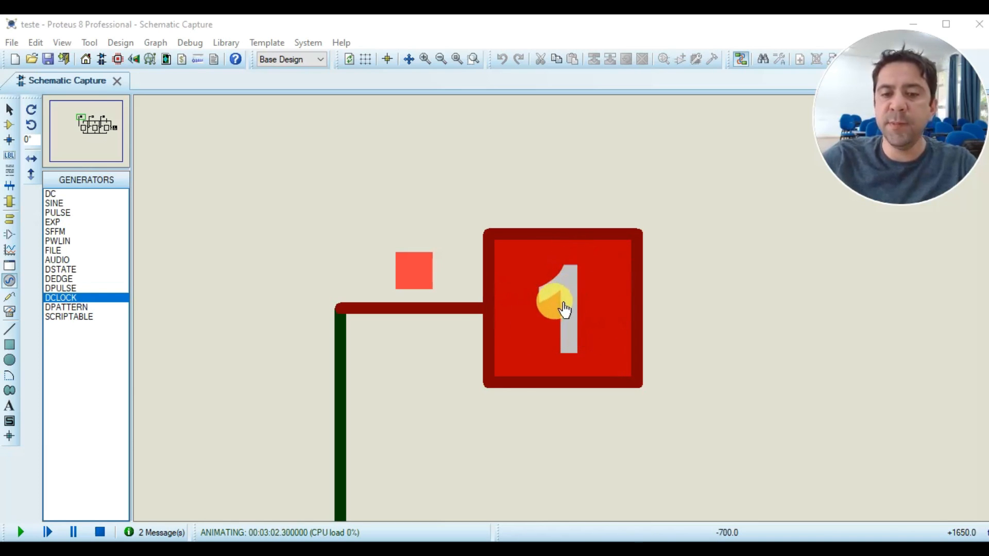
pyautogui.scroll(-3, 548, 305)
pyautogui.scroll(-1, 564, 312)
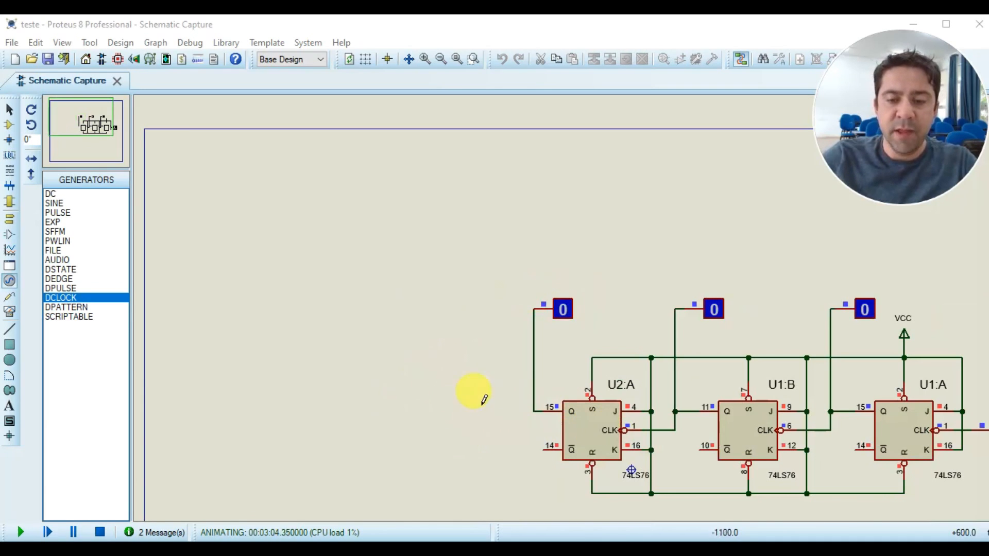
pyautogui.scroll(2, 563, 309)
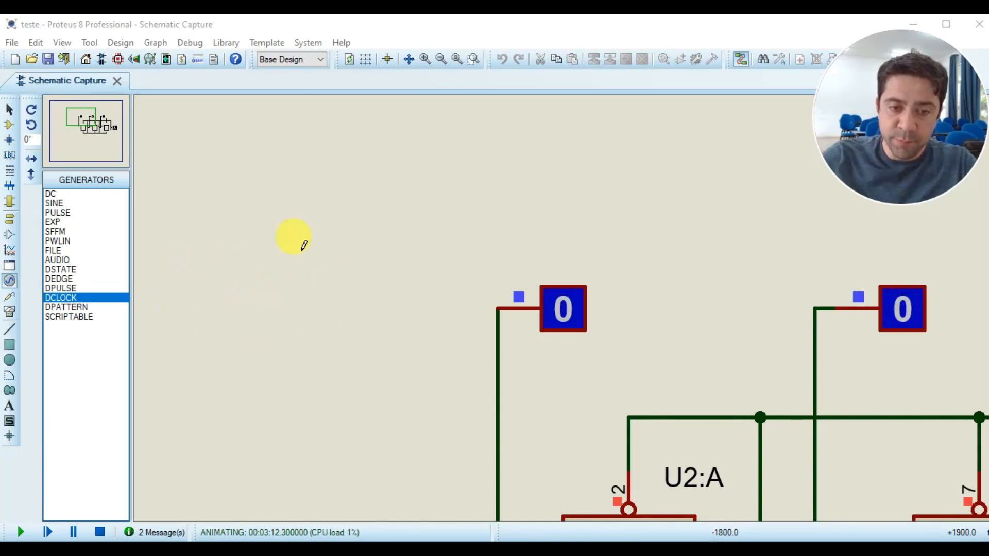
pyautogui.scroll(3, 561, 311)
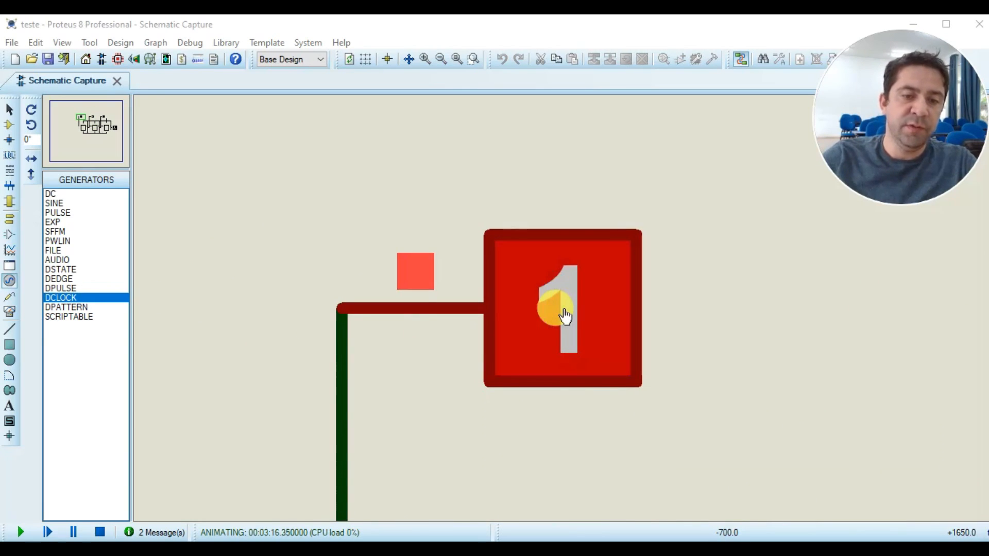
pyautogui.scroll(-3, 567, 317)
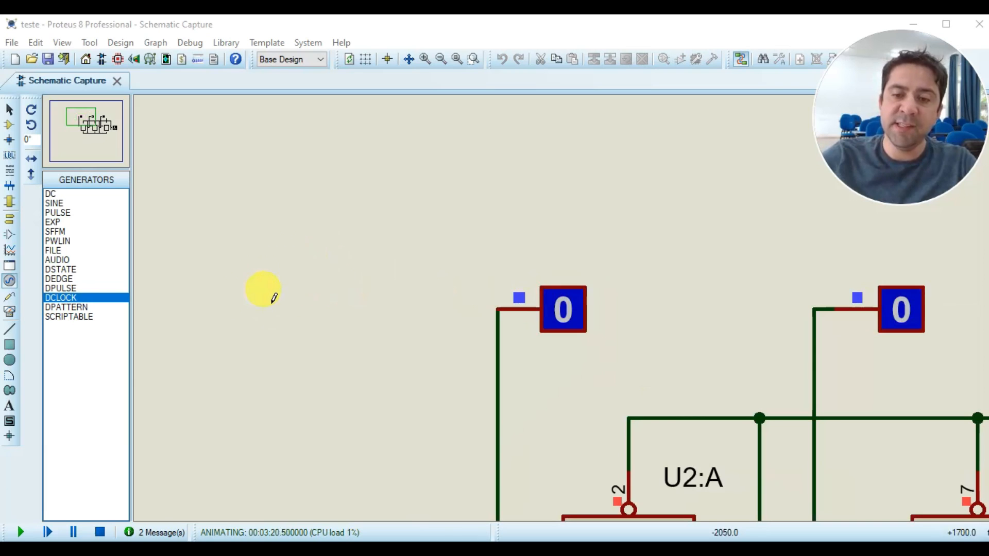
# Step: Review the clock path from the generator through U1:A, U1:B and U2:A alongside the three output probes as the counter runs
pyautogui.scroll(-3, 468, 287)
pyautogui.scroll(-1, 728, 342)
pyautogui.scroll(4, 552, 287)
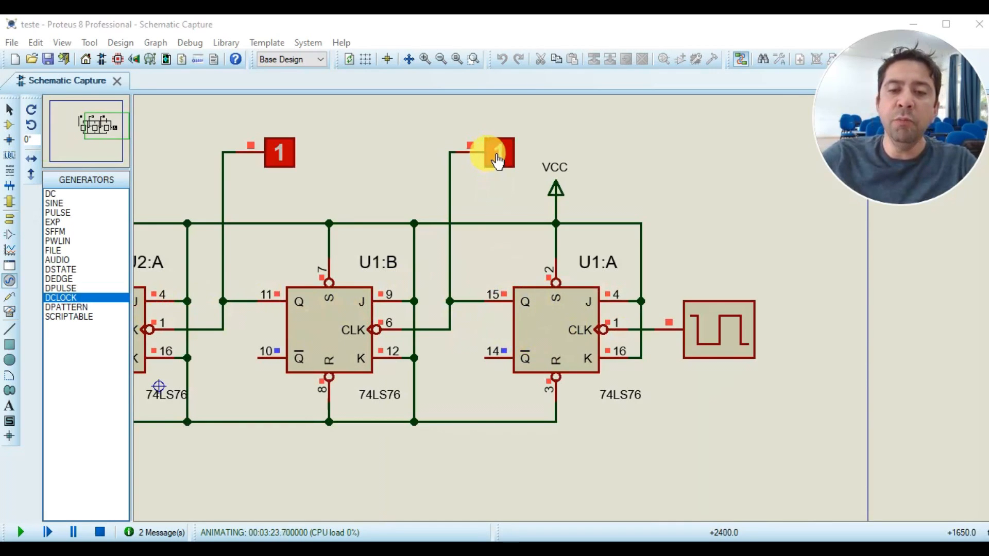
pyautogui.scroll(-2, 497, 161)
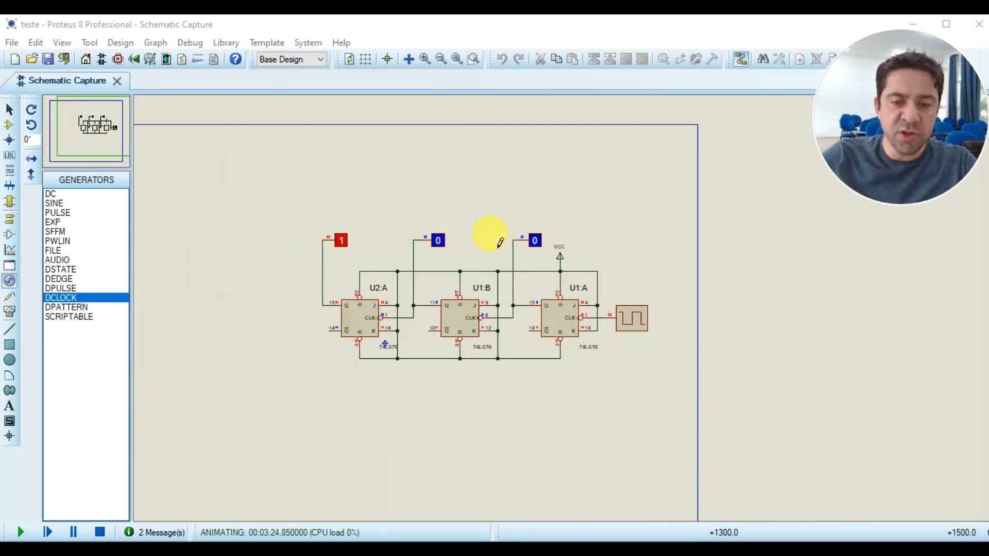
pyautogui.scroll(1, 563, 322)
pyautogui.scroll(2, 565, 316)
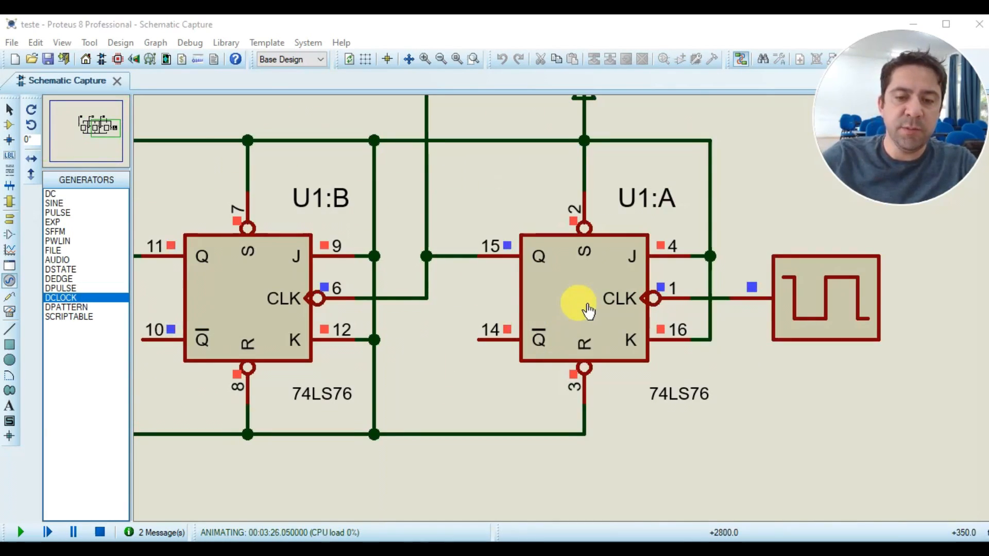
pyautogui.scroll(-1, 389, 257)
pyautogui.scroll(-1, 375, 287)
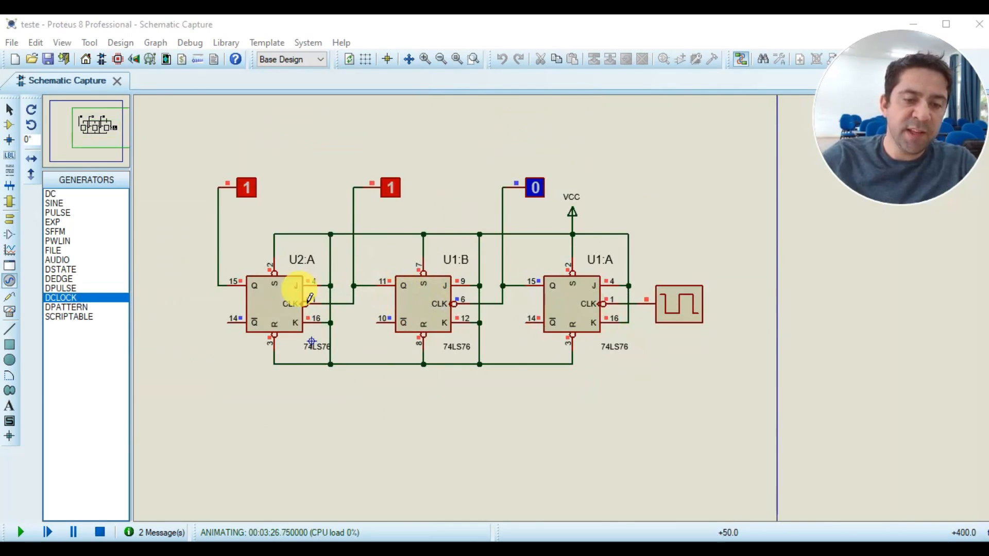
pyautogui.scroll(1, 585, 308)
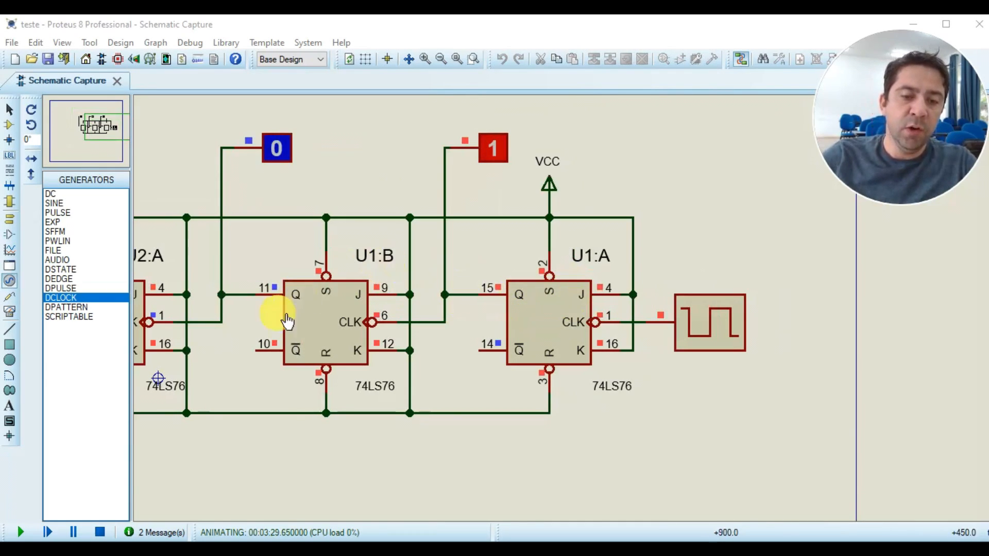
pyautogui.scroll(-1, 316, 323)
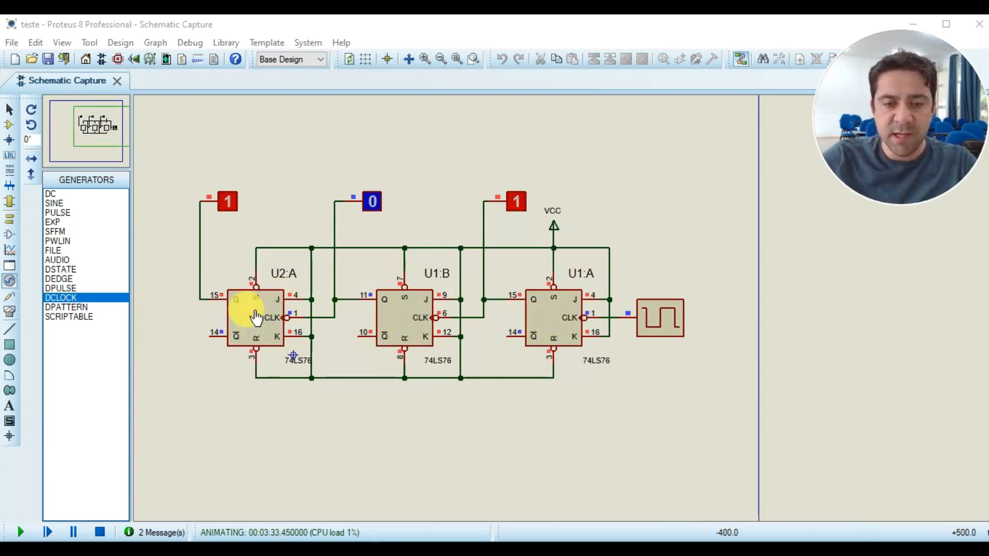
pyautogui.scroll(1, 255, 317)
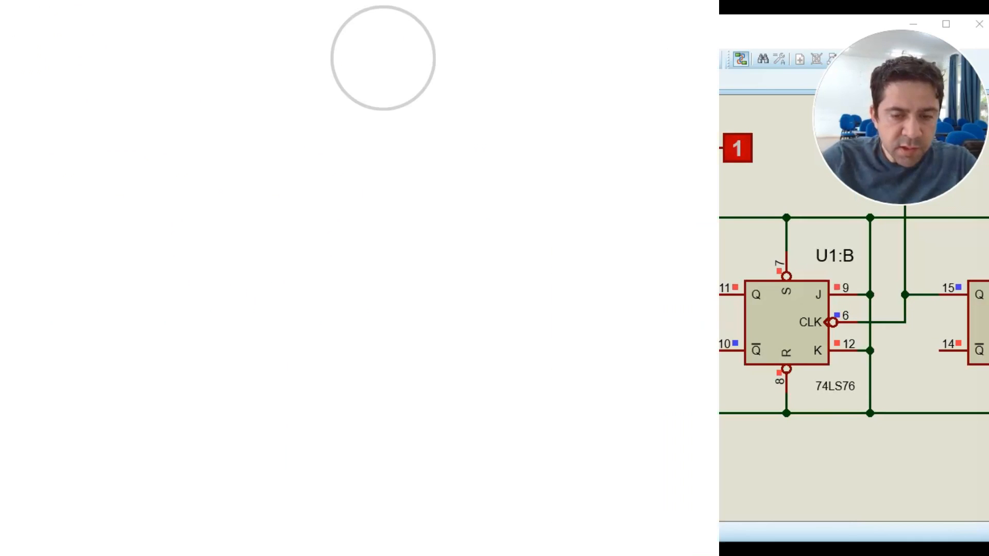